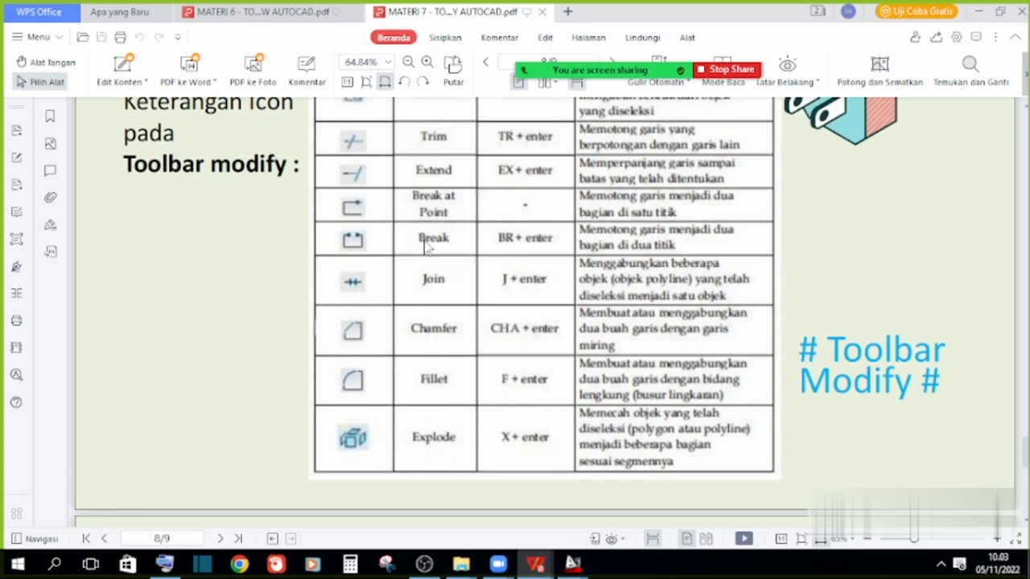
Read the Modify toolbar table from Scale to Explode, and switch from the PDF to the AutoCAD drawing
scroll(453, 248, "down", 1)
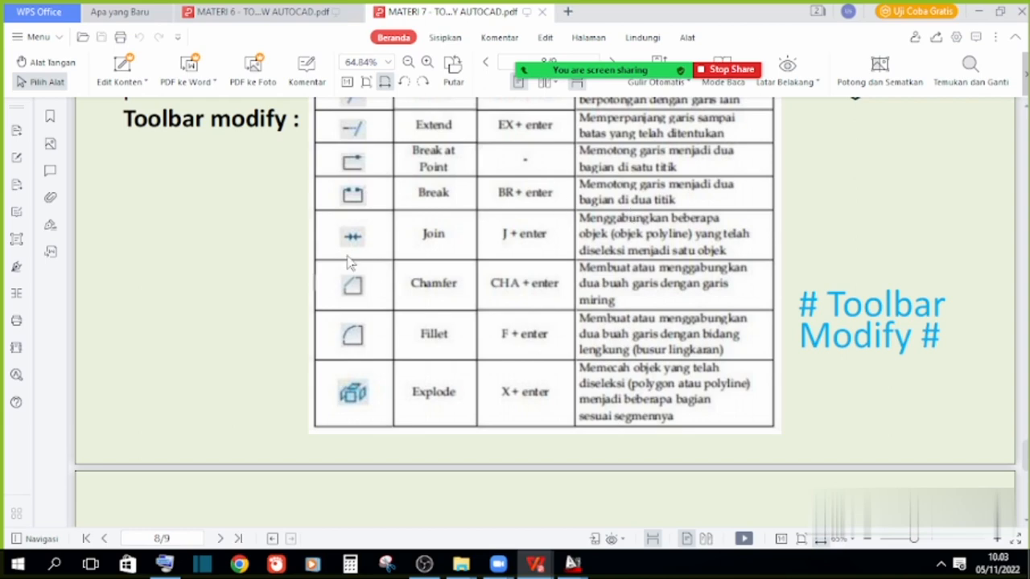
scroll(521, 247, "down", 1)
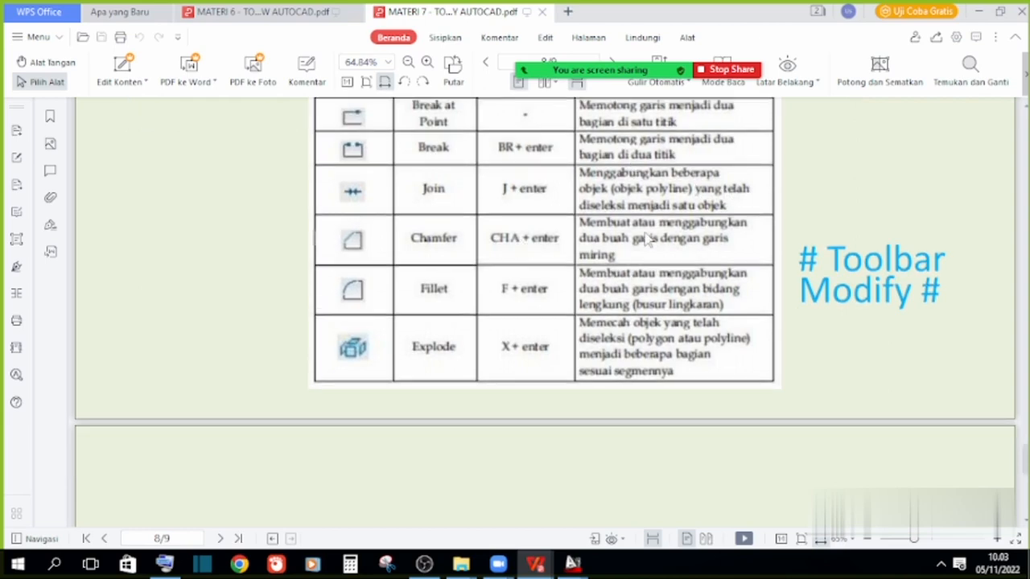
scroll(450, 329, "down", 4)
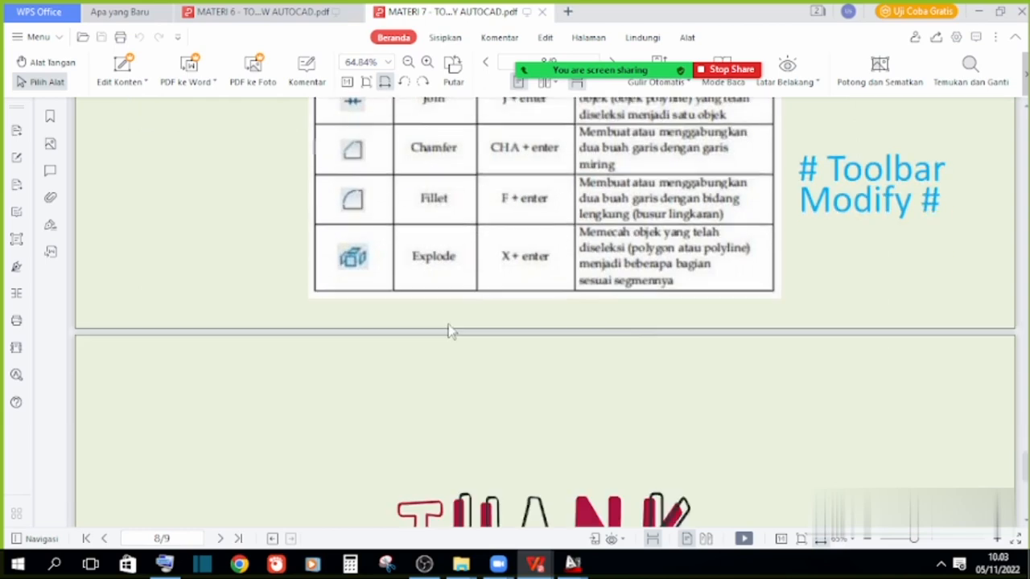
scroll(455, 329, "up", 6)
scroll(455, 330, "up", 3)
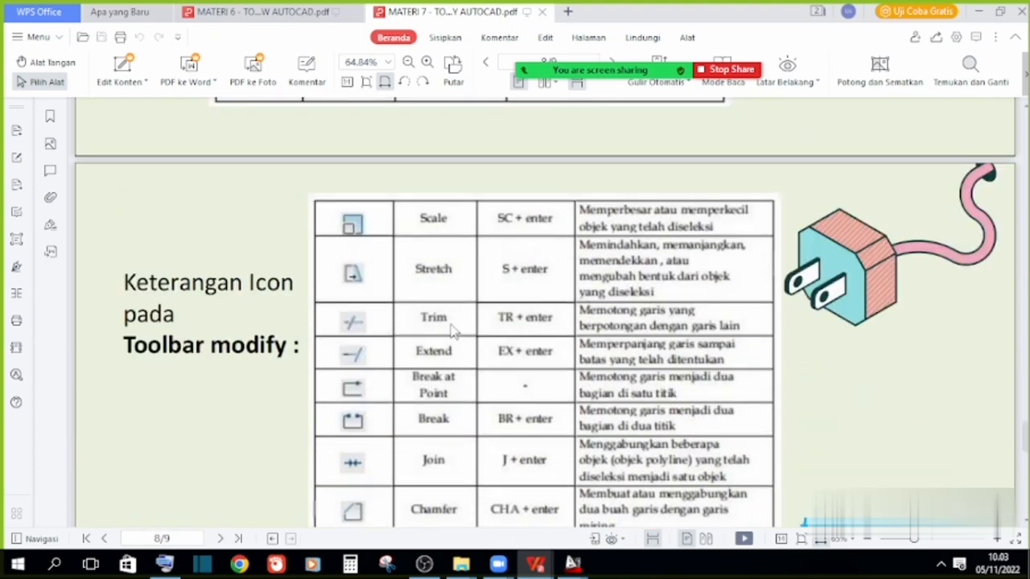
left_click(979, 12)
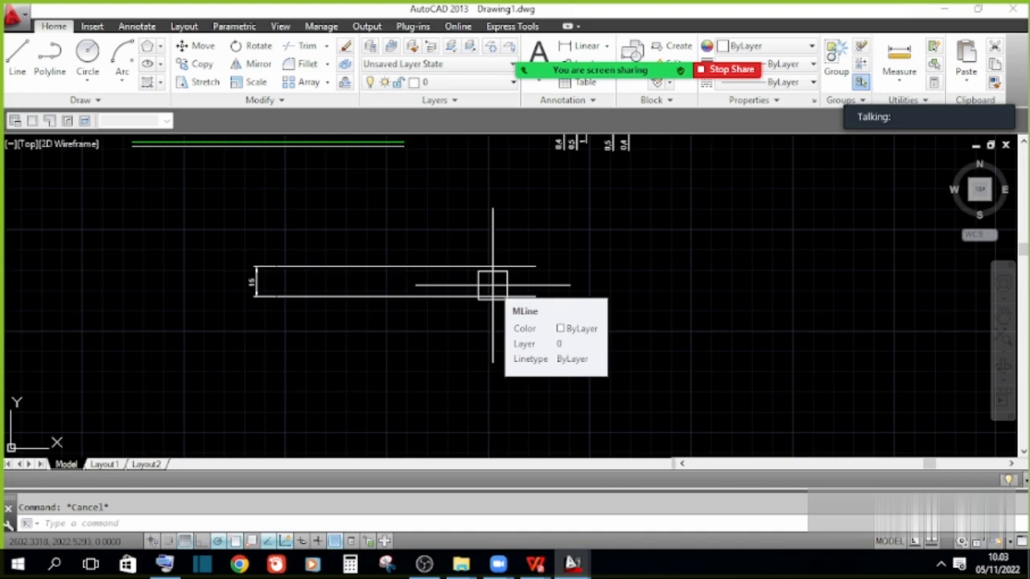
Examine the expanded Modify tools and the existing shapes around the hatched circle, hatched square and pentagon
left_click(280, 101)
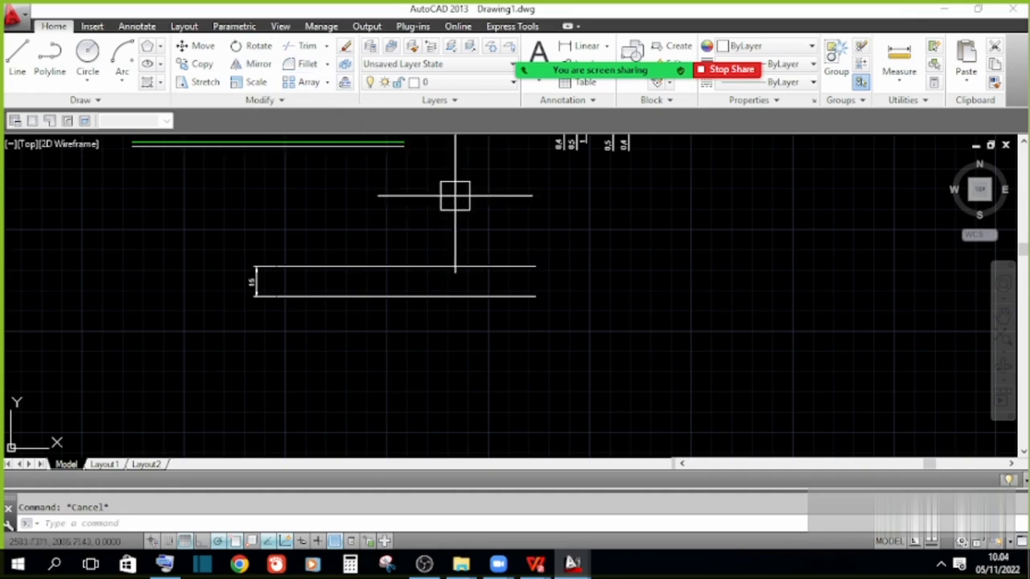
left_click(388, 210)
scroll(400, 198, "down", 5)
key("Escape")
middle_click_drag(477, 272, 507, 417)
scroll(301, 305, "up", 2)
middle_click_drag(301, 305, 624, 177)
scroll(492, 153, "down", 3)
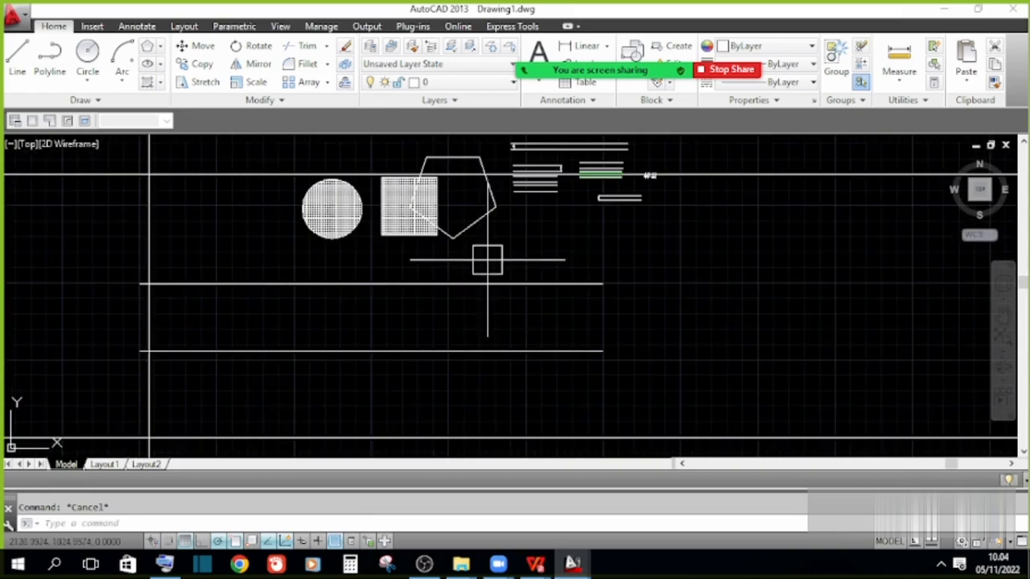
middle_click_drag(305, 295, 395, 361)
scroll(558, 256, "up", 2)
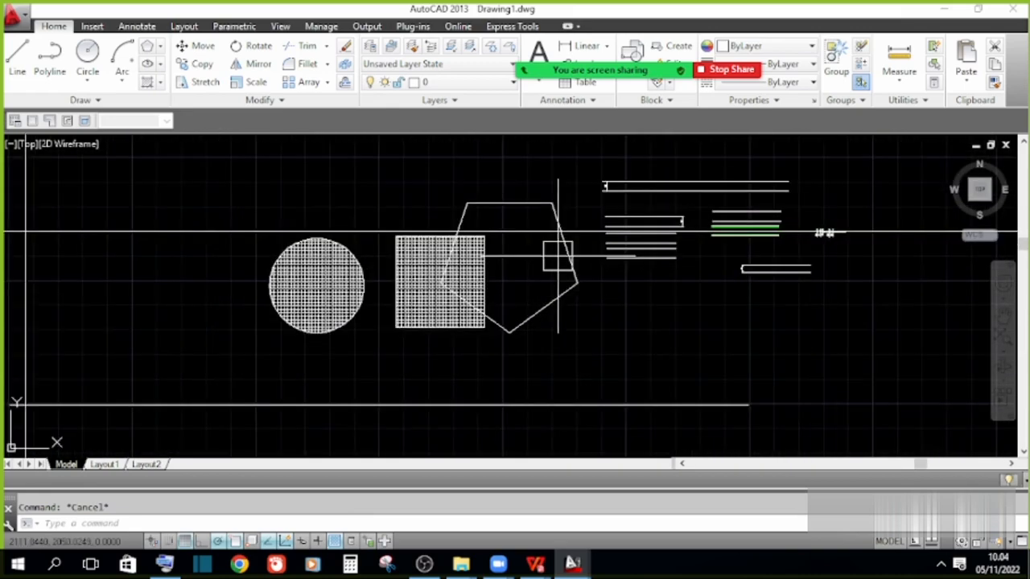
scroll(557, 255, "up", 3)
Erase the pentagon that overlaps the hatched square
left_click(523, 183)
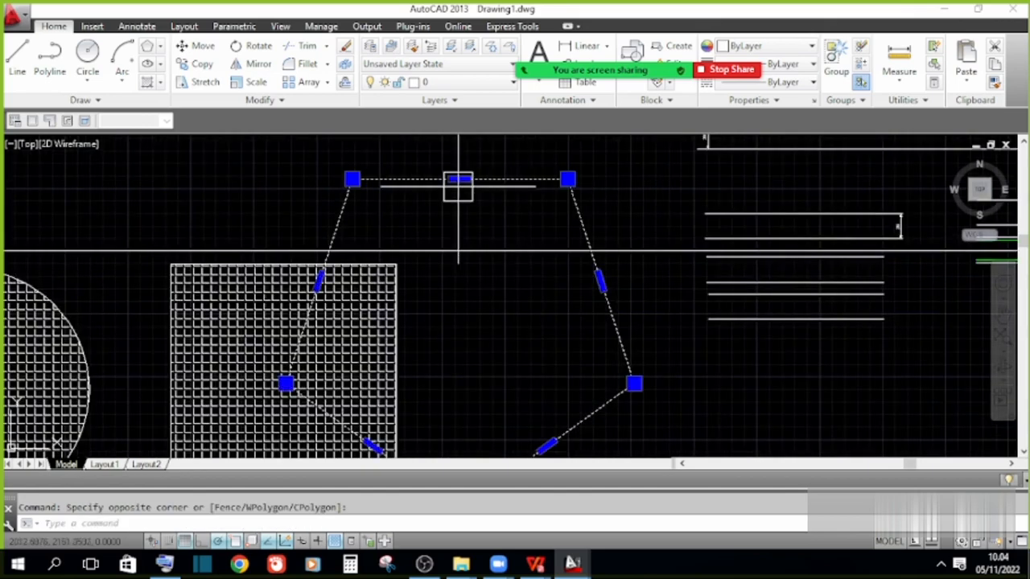
left_click(461, 178)
key("Escape")
middle_click_drag(476, 231, 417, 211)
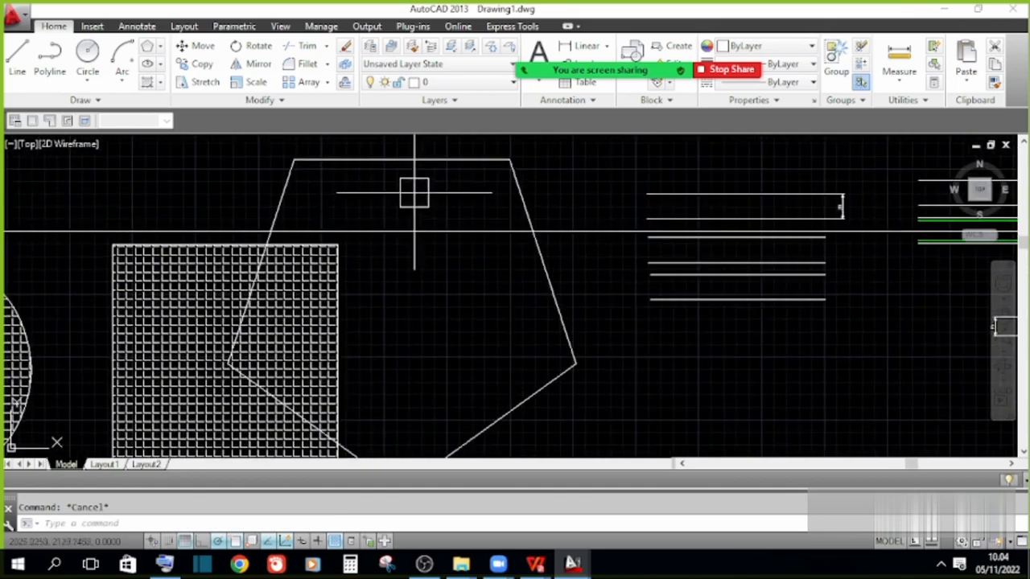
middle_click_drag(365, 177, 333, 157)
scroll(455, 202, "down", 2)
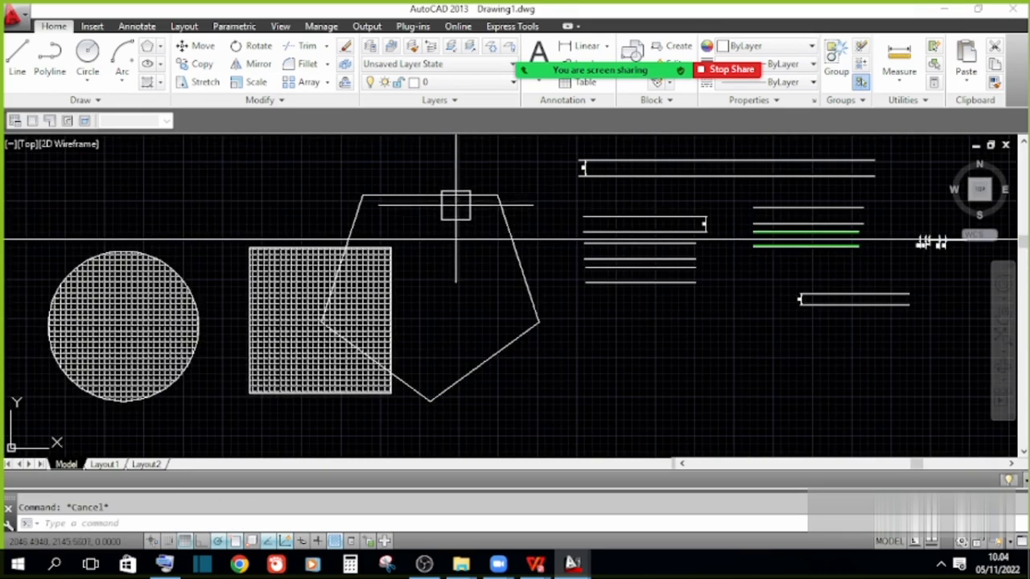
left_click(432, 182)
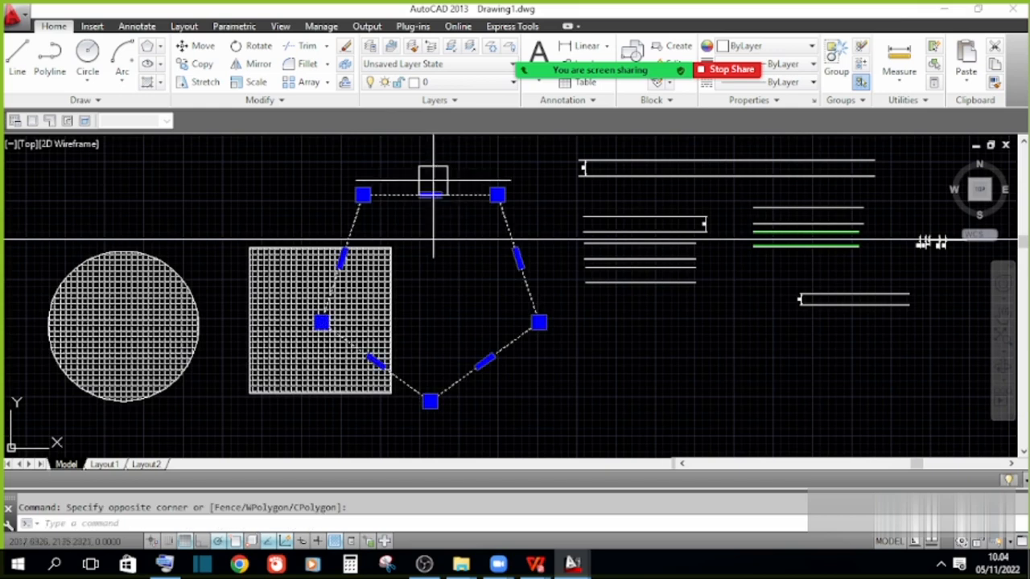
left_click(344, 46)
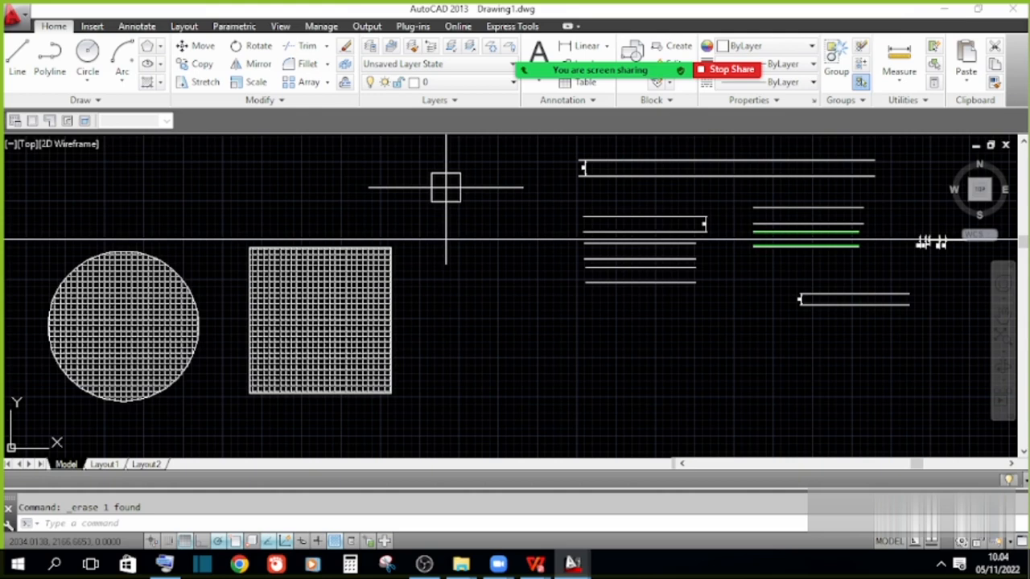
Undo the erasure of the pentagon, and leave the shape unselected
key("ctrl+z")
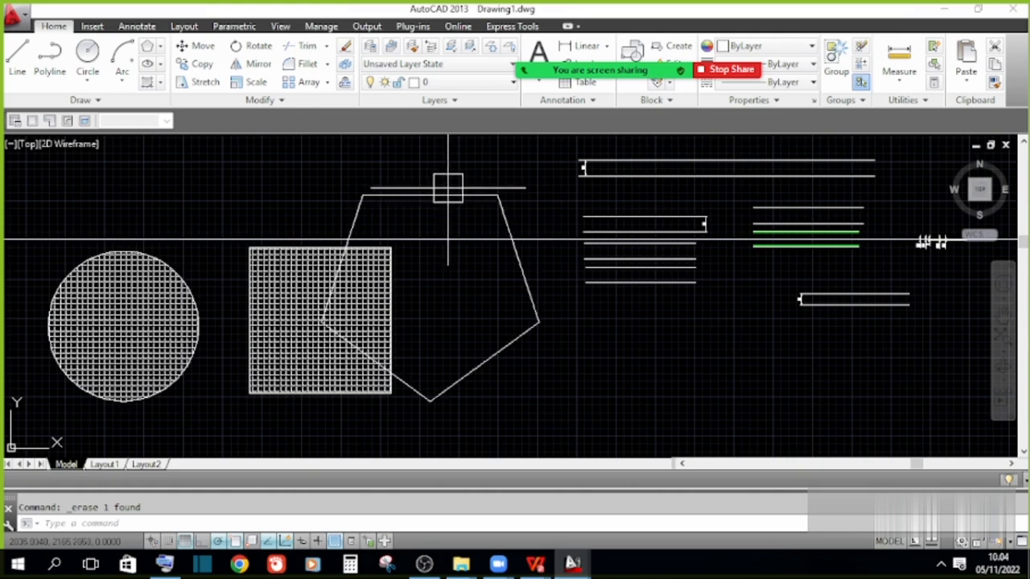
key("Escape")
left_click(427, 197)
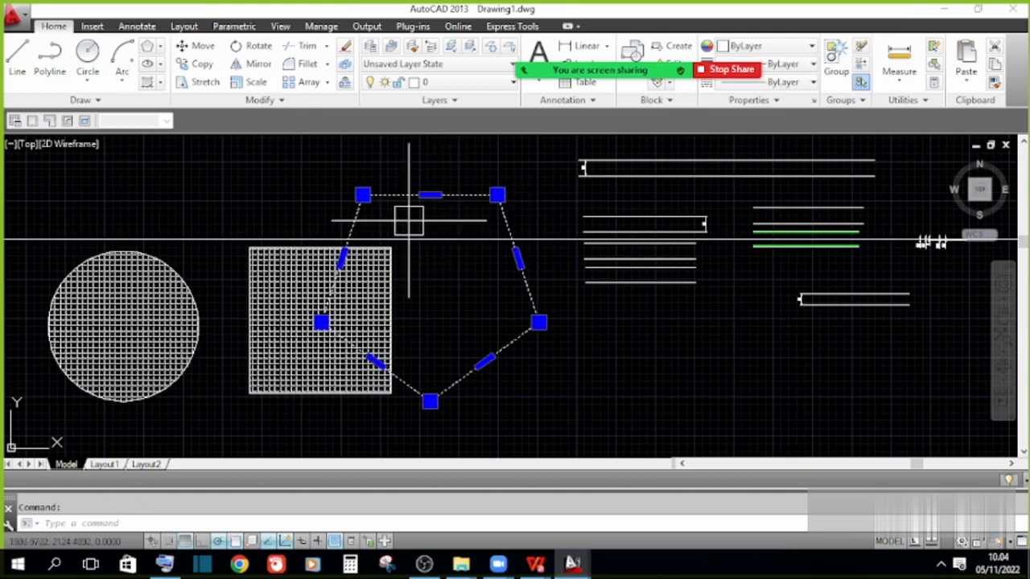
key("Escape")
Look at the Trim and Extend commands among the Modify tools
left_click(266, 100)
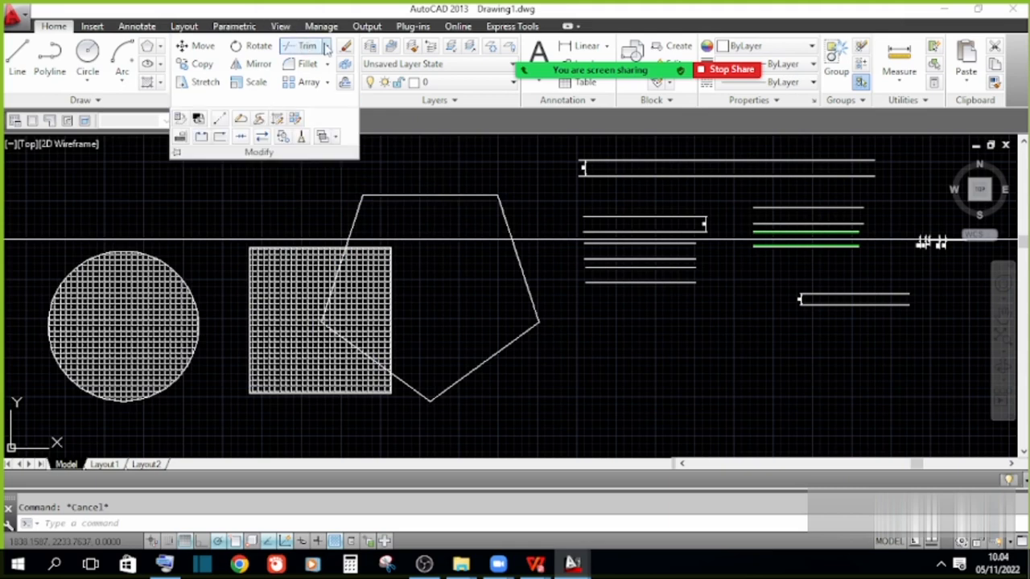
left_click(328, 48)
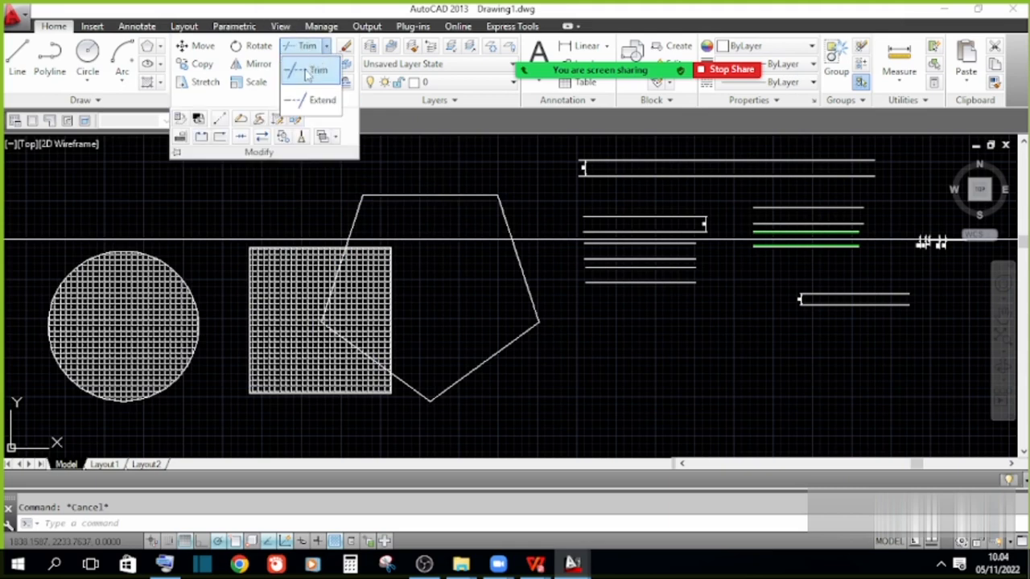
left_click(300, 74)
left_click(437, 168)
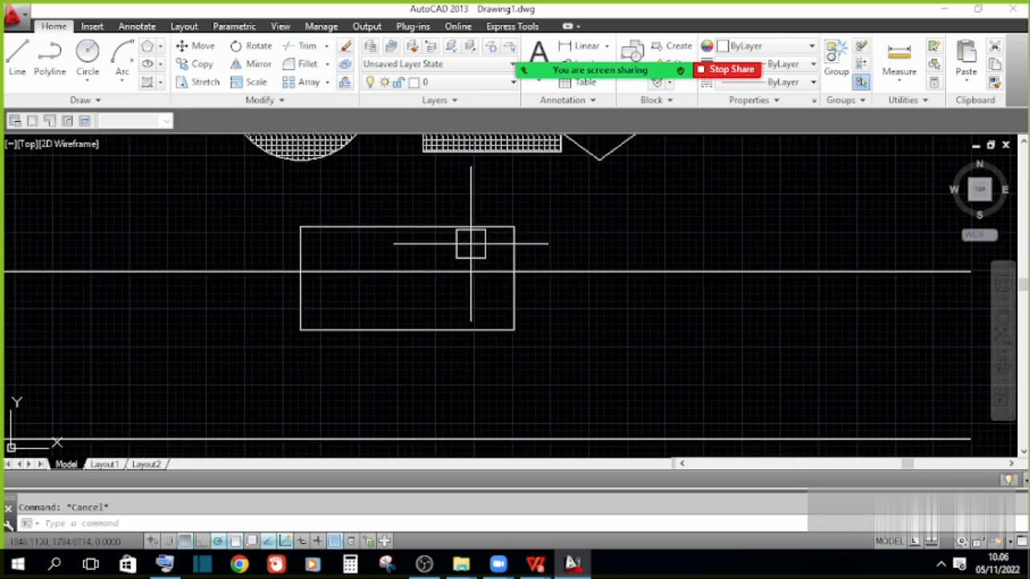
Trim the part of the upper horizontal line inside the rectangle, using the rectangle as the cutting edge
left_click(471, 244)
left_click(432, 212)
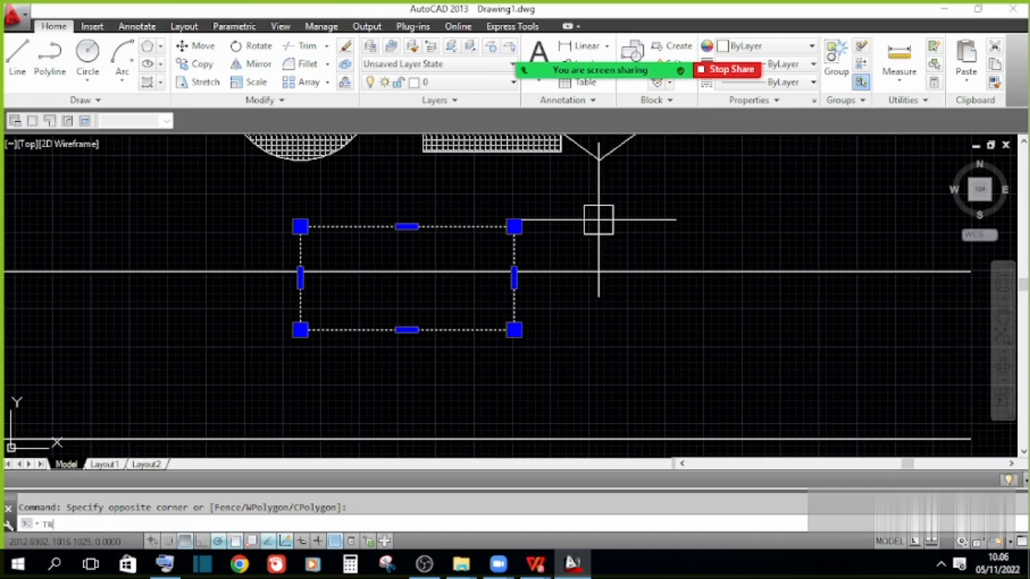
key("Return")
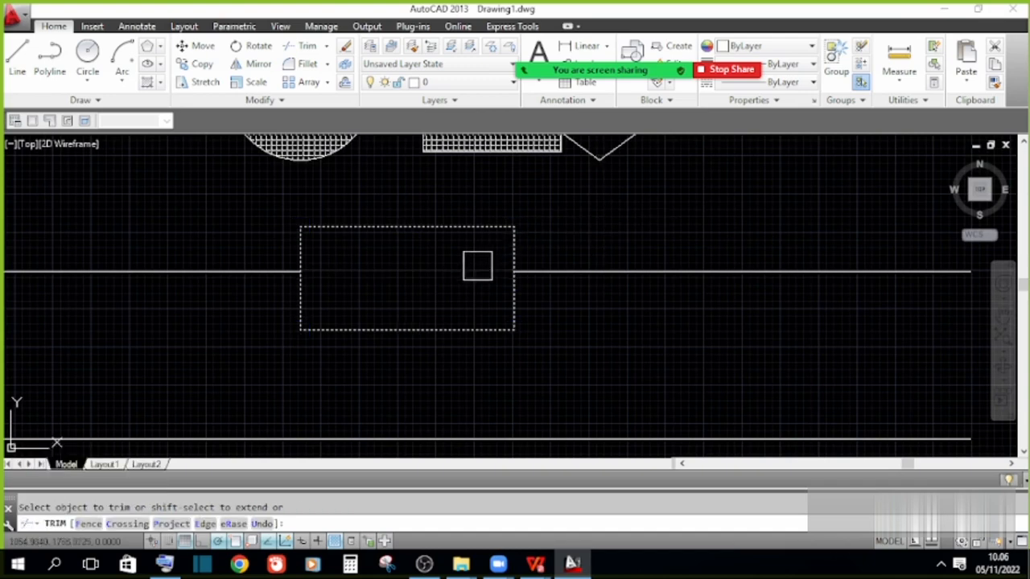
key("Escape")
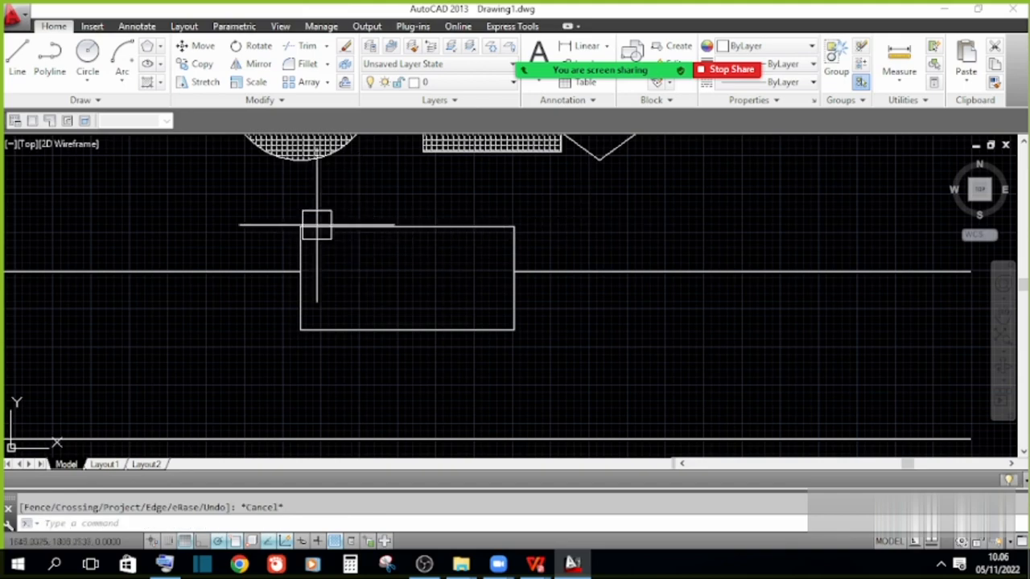
Undo the trim of the horizontal line inside the rectangle
scroll(421, 253, "down", 3)
scroll(384, 250, "up", 2)
scroll(397, 257, "down", 2)
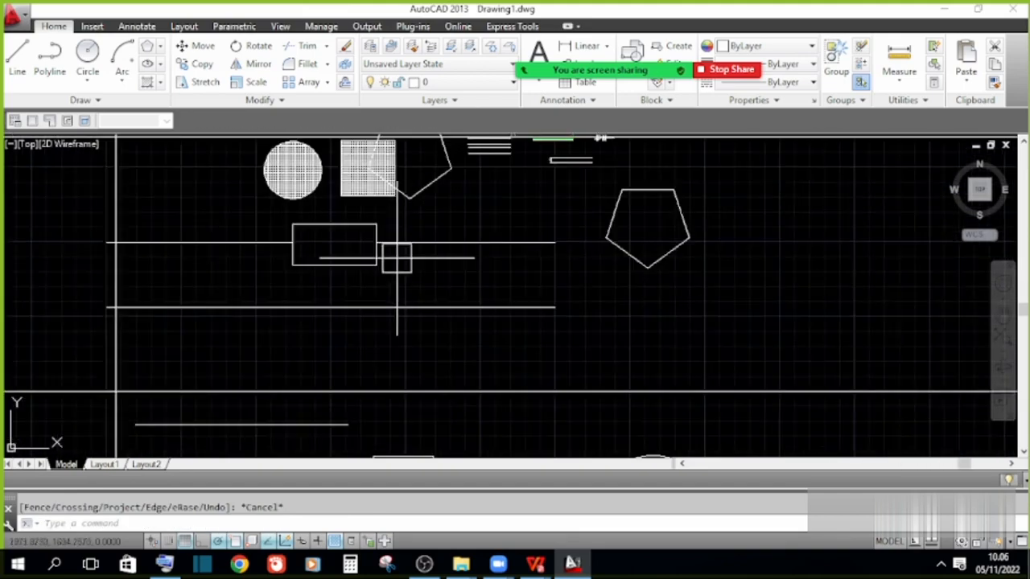
scroll(396, 258, "up", 3)
key("ctrl+z")
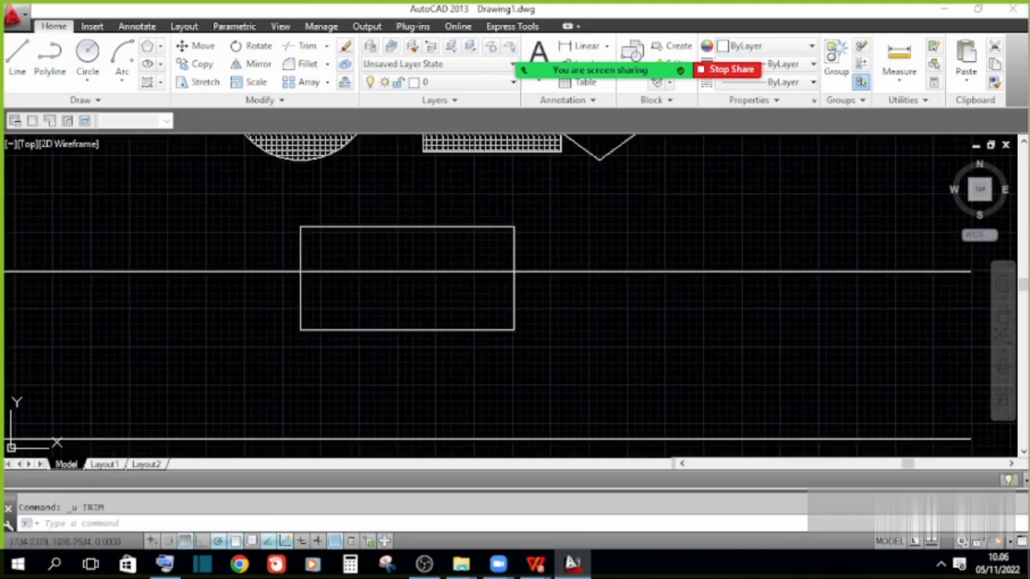
Erase the rectangle that crosses the upper horizontal line
left_click(418, 328)
key("Escape")
left_click(416, 226)
key("Delete")
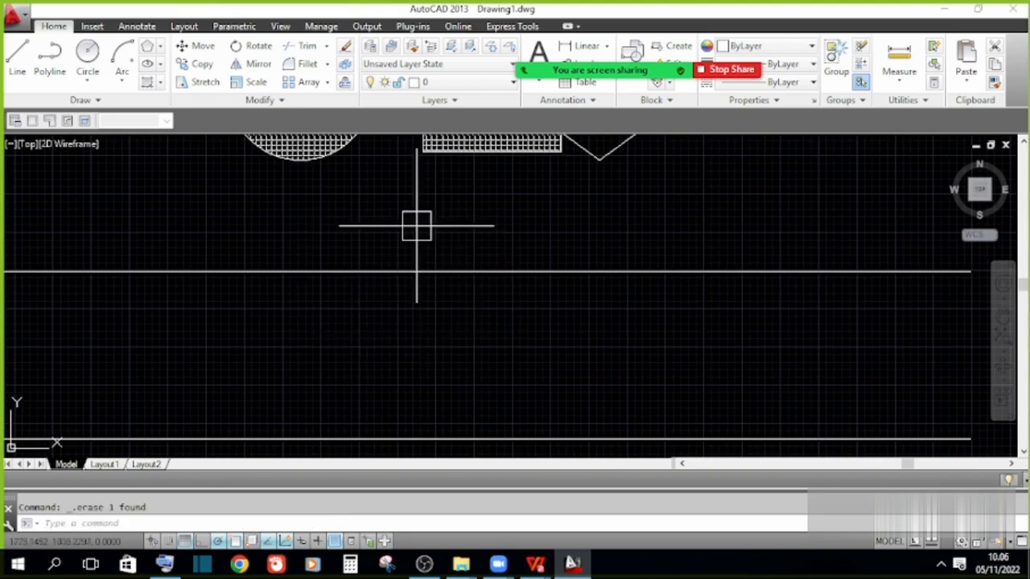
Undo the rectangle's erasure and the move made before it
scroll(417, 226, "down", 4)
scroll(368, 301, "up", 4)
key("ctrl+z")
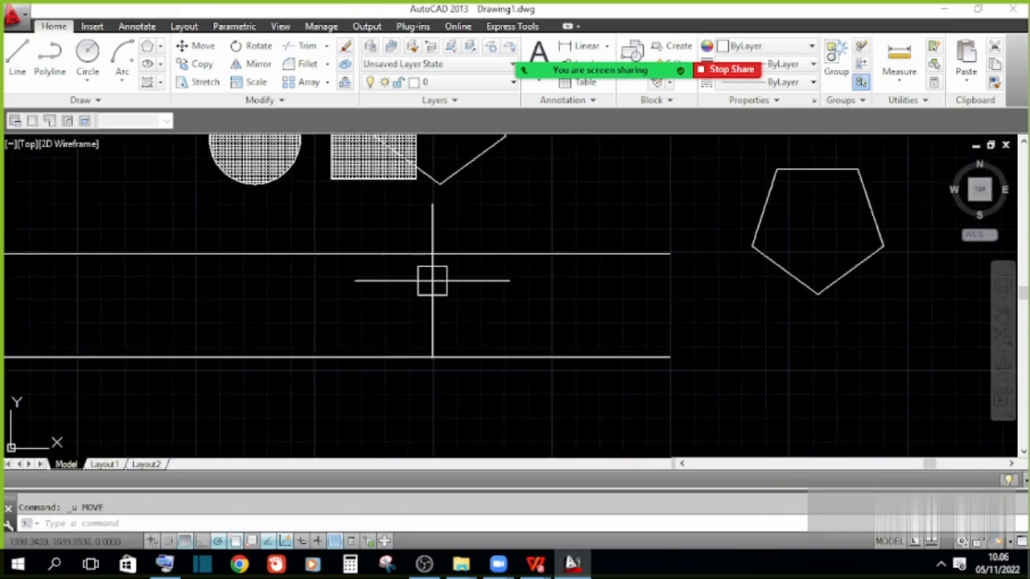
Draw a slanted line crossing the upper horizontal line below the pentagon that overlaps the hatched square
type("l")
key("Return")
left_click(448, 214)
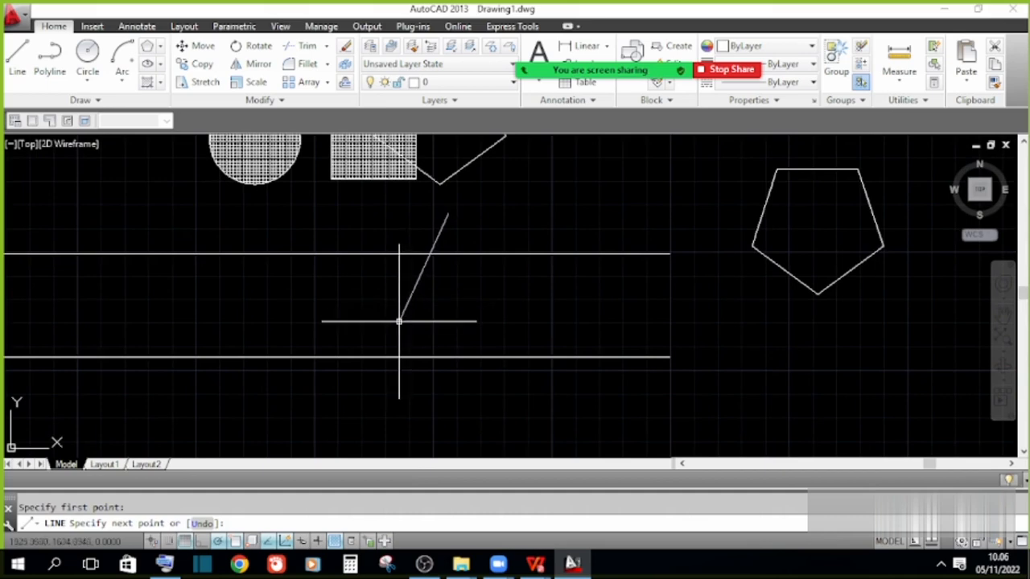
left_click(402, 300)
key("Escape")
Trim off the part of the upper horizontal line right of the slanted line, using the slanted line as the cutting edge
scroll(444, 249, "up", 4)
middle_click_drag(460, 230, 405, 239)
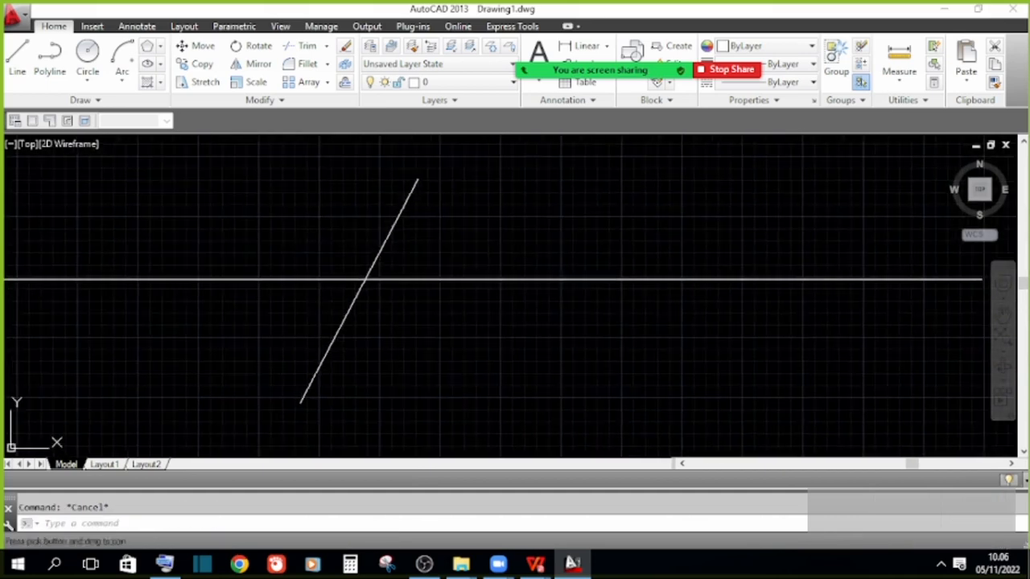
scroll(437, 241, "down", 2)
left_click(444, 237)
left_click(368, 207)
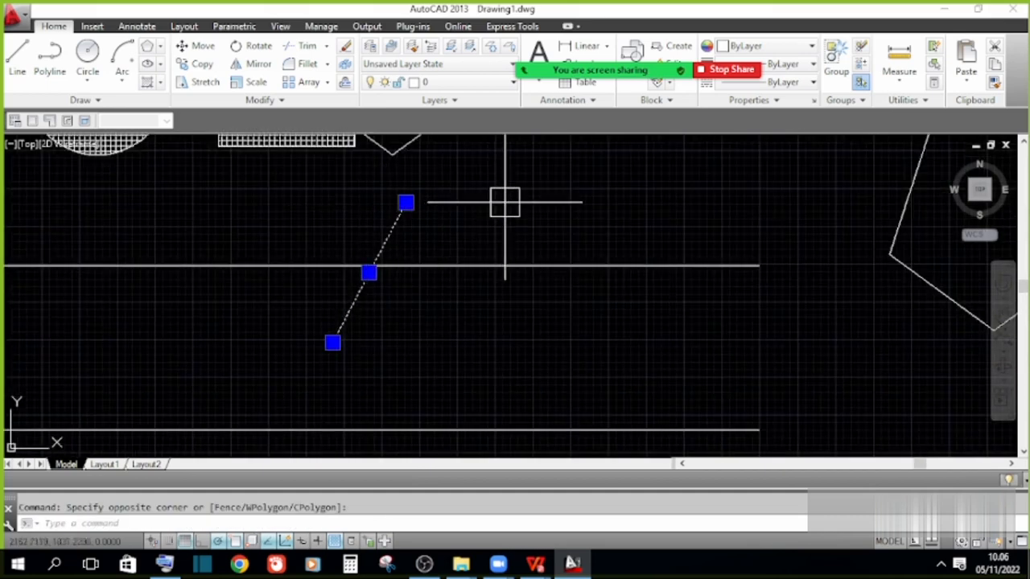
type("TRIM")
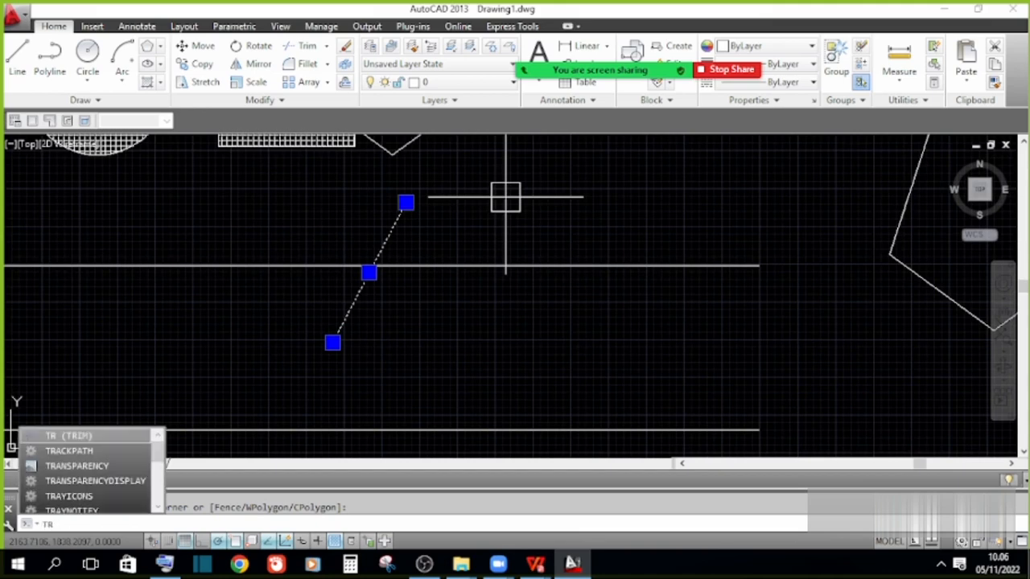
key("Return")
left_click(496, 267)
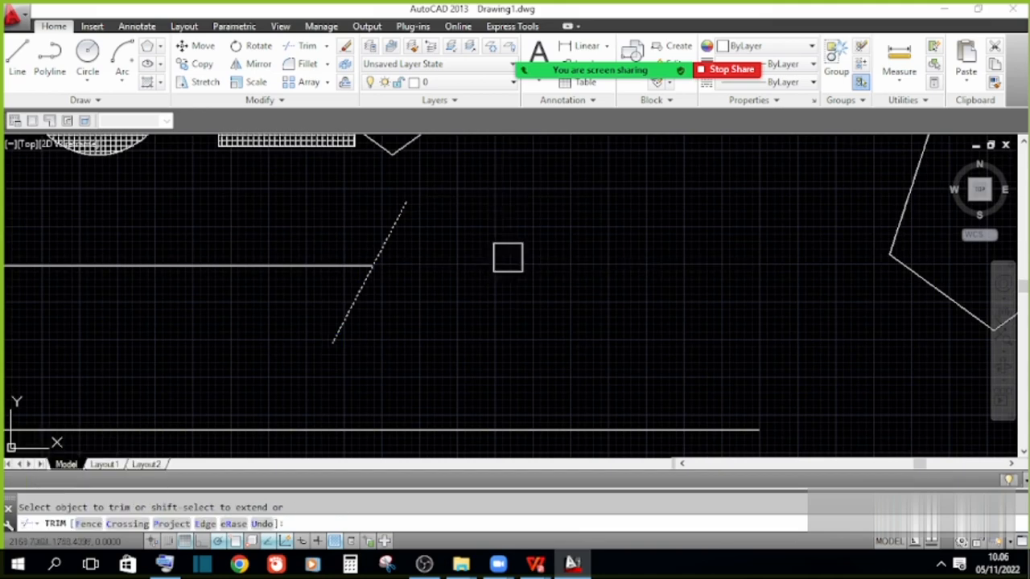
scroll(535, 224, "down", 2)
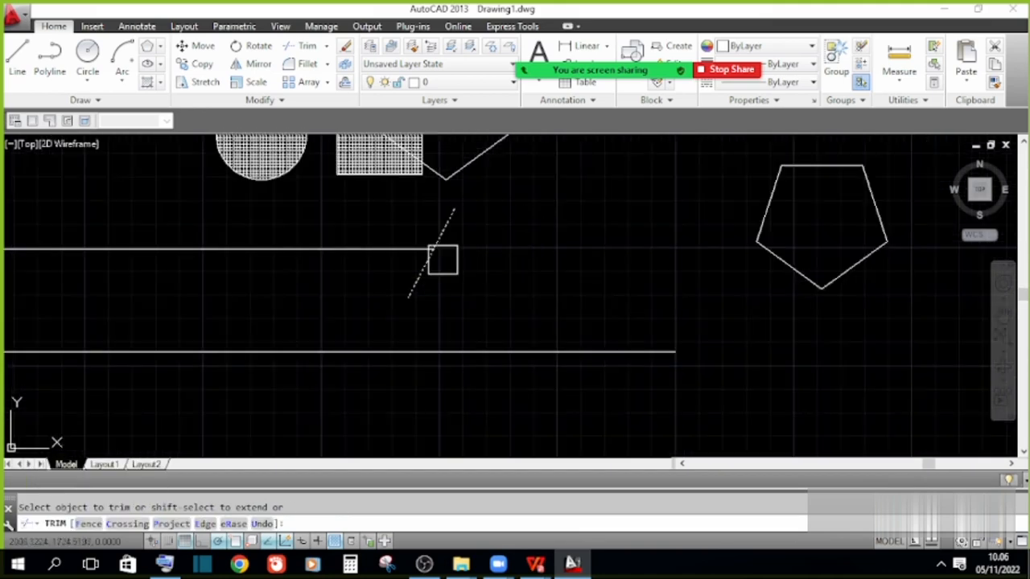
key("Escape")
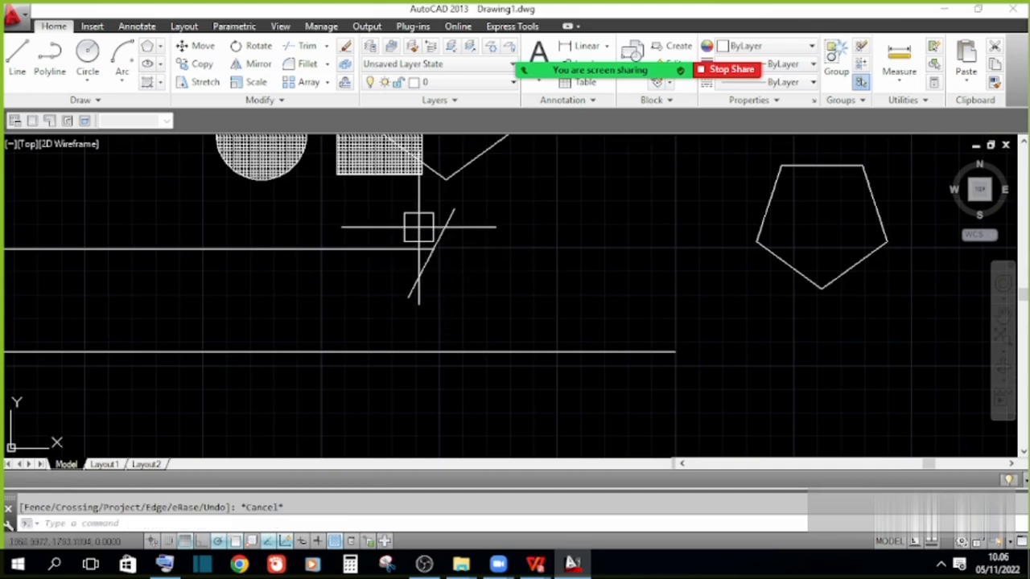
scroll(469, 286, "down", 3)
scroll(469, 282, "down", 2)
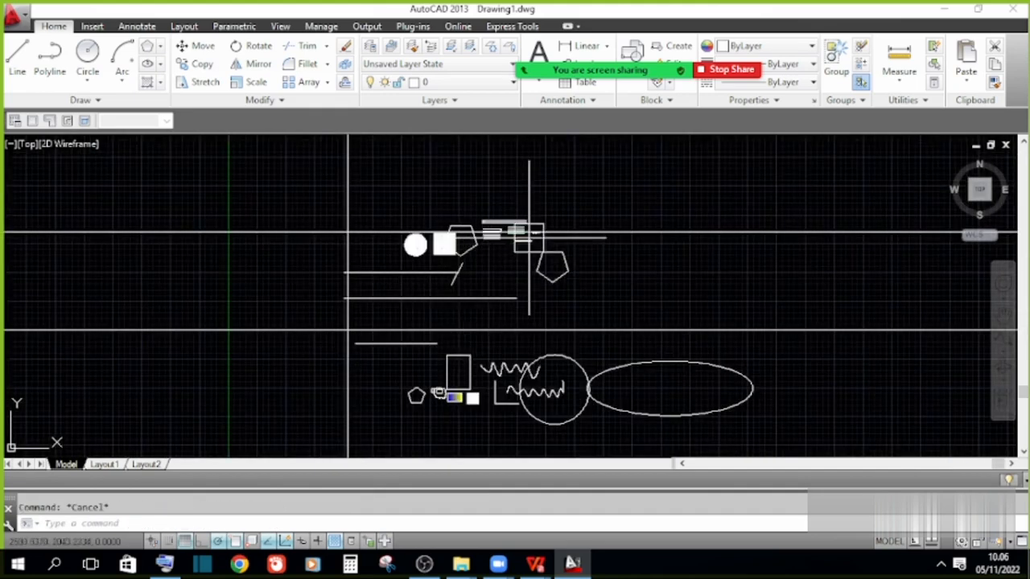
middle_click_drag(575, 230, 339, 233)
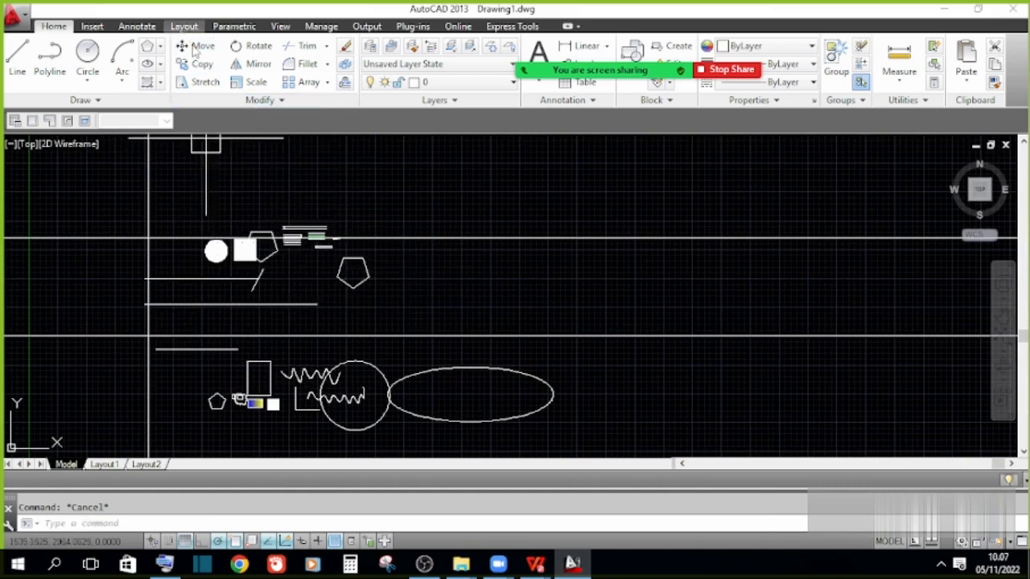
scroll(336, 261, "up", 2)
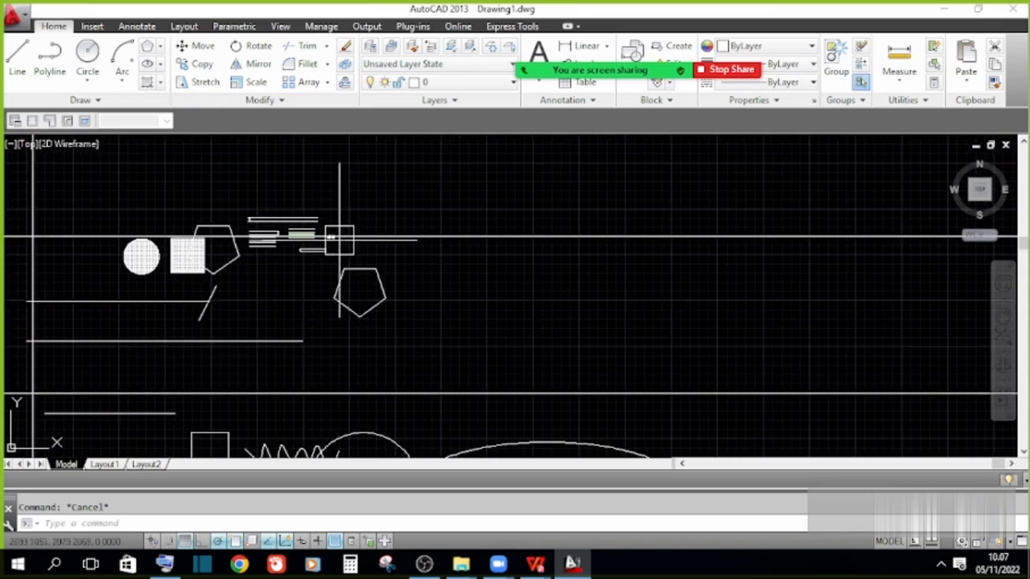
Move the freestanding pentagon a short distance to the right, using the midpoint of its top edge as the base point
left_click(402, 317)
left_click(368, 304)
key("Escape")
left_click(425, 326)
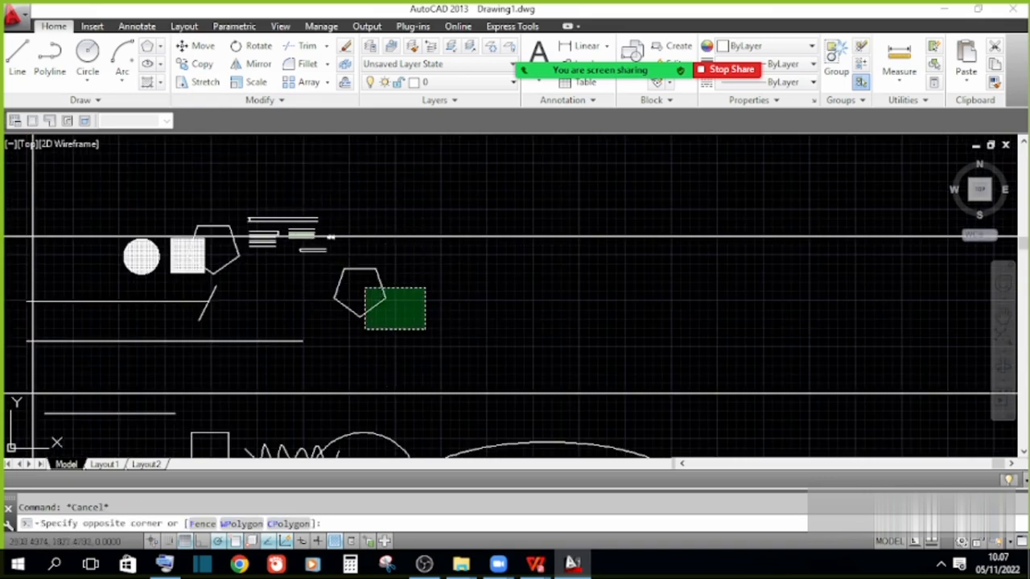
left_click(363, 287)
left_click(198, 45)
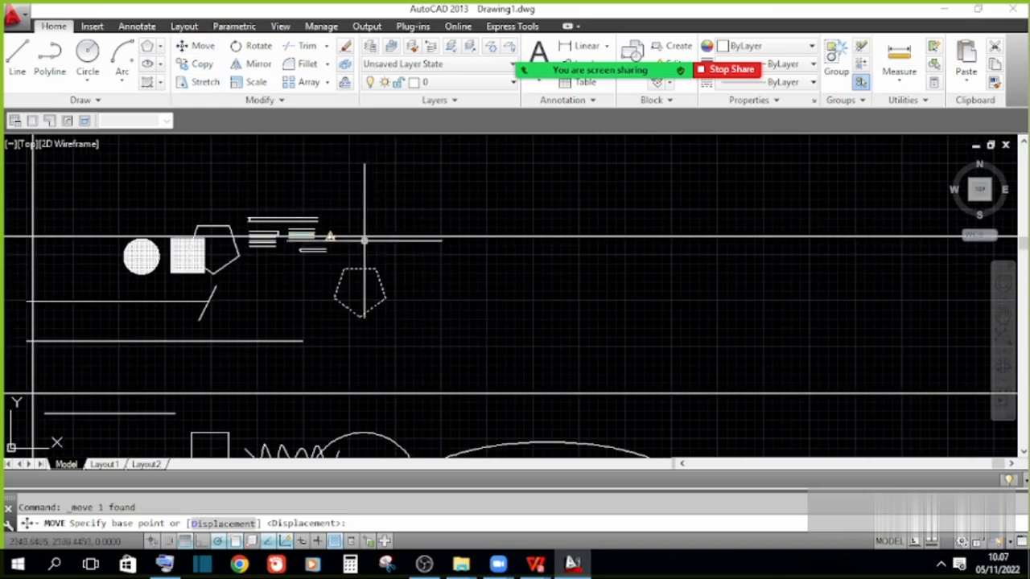
left_click(360, 270)
left_click(423, 266)
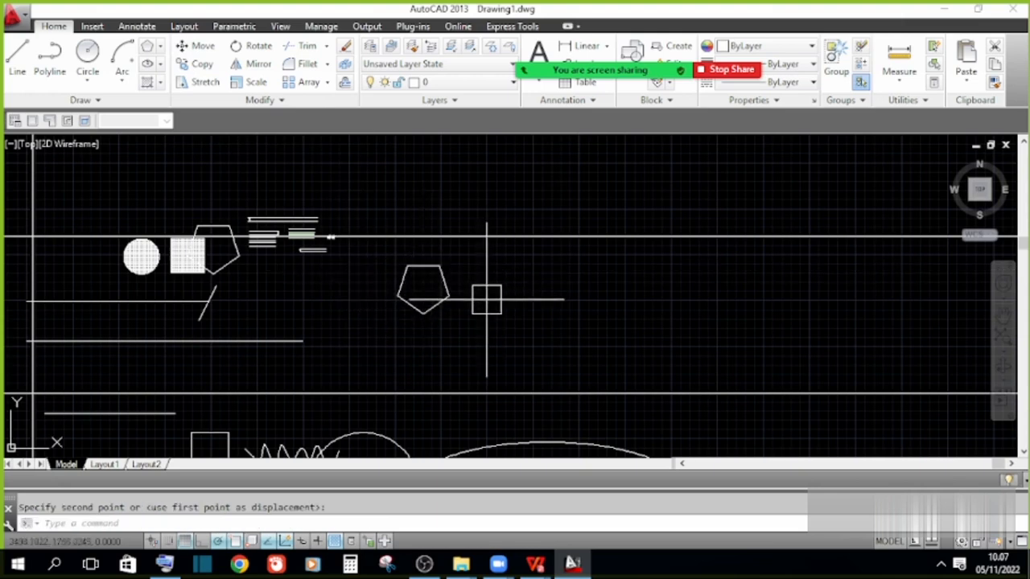
Move the freestanding pentagon horizontally further right, again taking its top edge's midpoint as the base point
type("m")
key("Return")
left_click(460, 304)
left_click(411, 262)
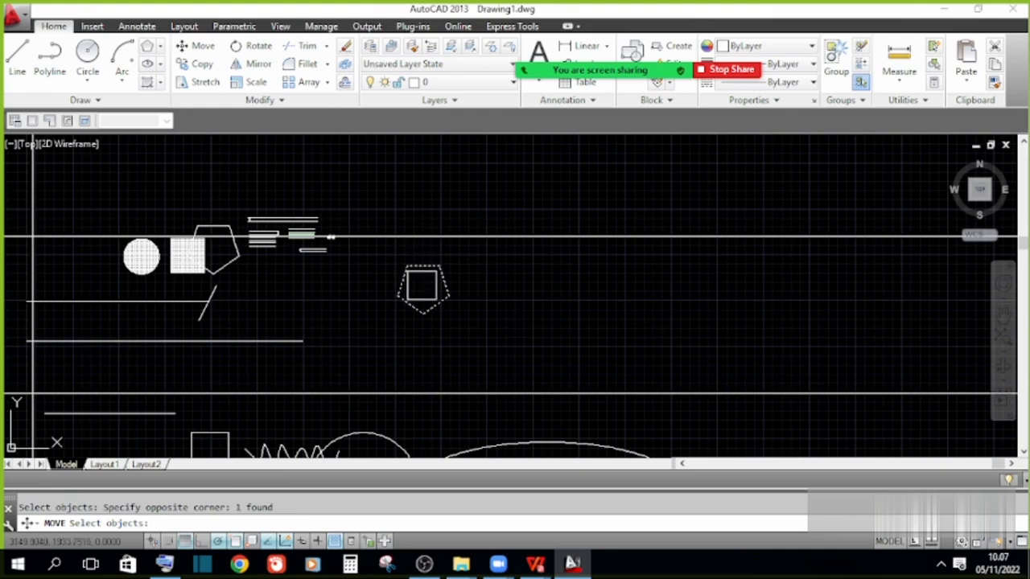
key("Return")
left_click(426, 266)
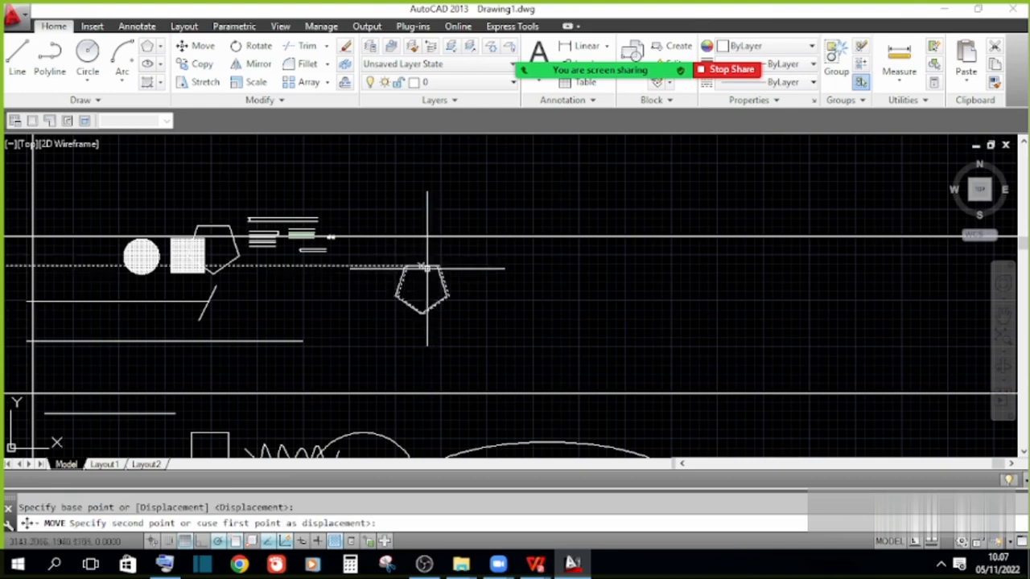
left_click(492, 266)
key("Escape")
Move the pentagon by its upper-left corner onto the right endpoint of the horizontal line below the trimmed one
scroll(449, 296, "up", 4)
left_click(483, 285)
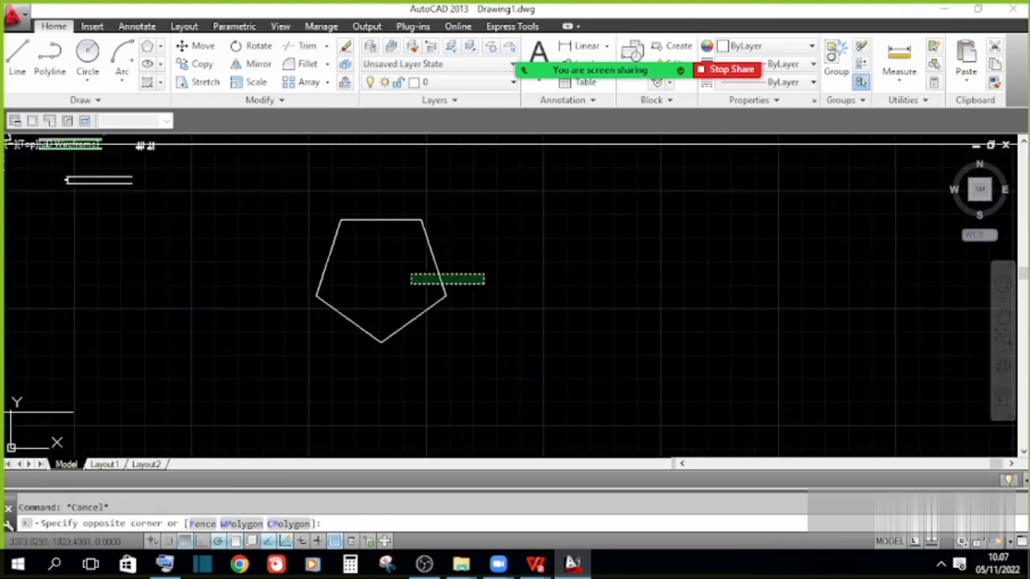
left_click(375, 258)
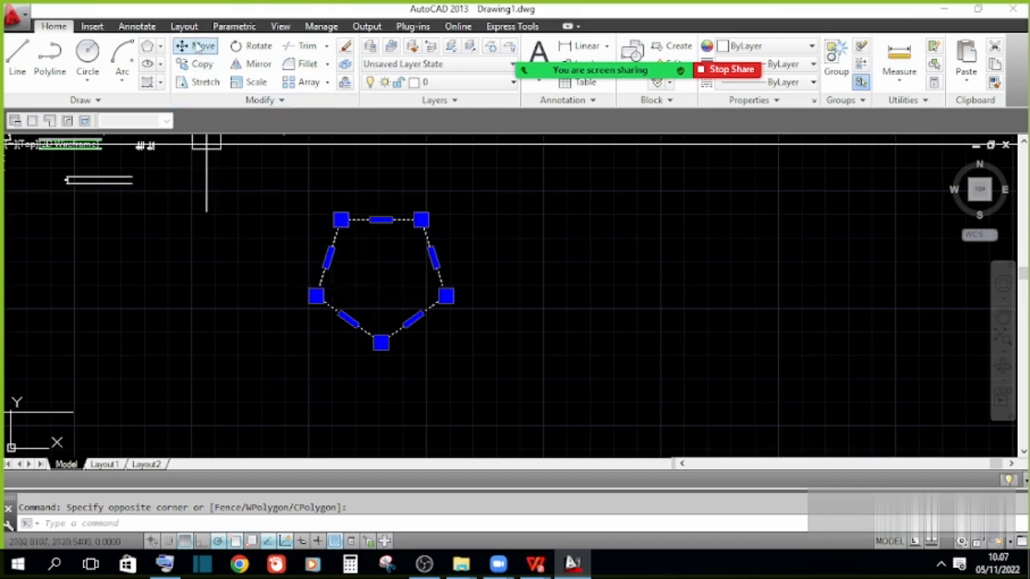
left_click(201, 46)
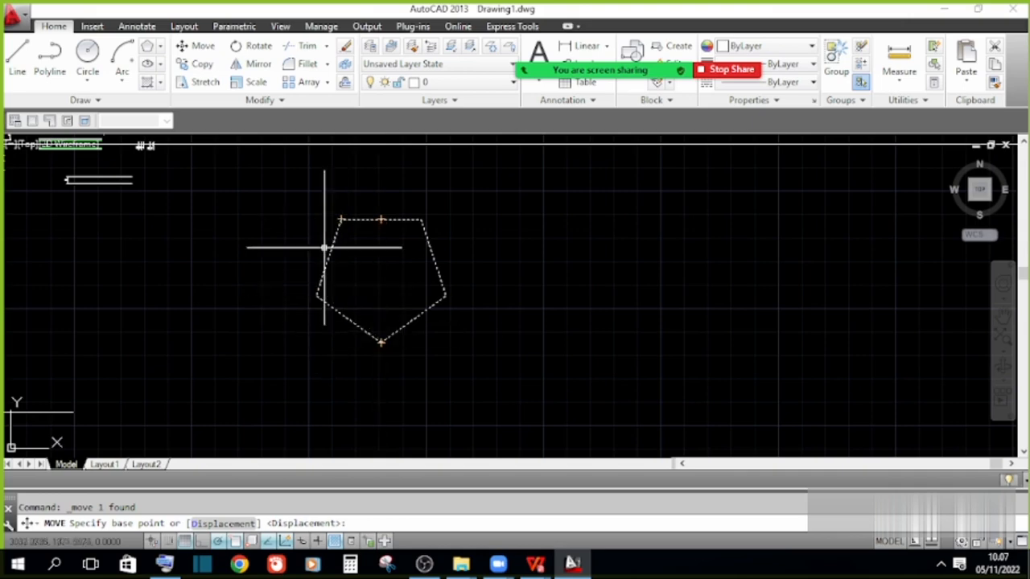
left_click(341, 219)
scroll(391, 166, "down", 5)
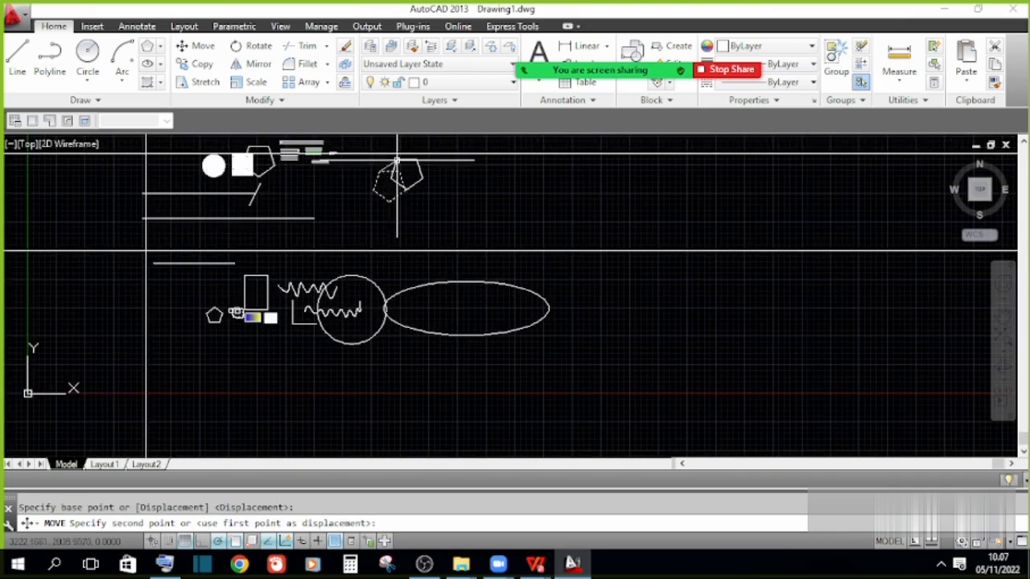
scroll(210, 157, "up", 3)
scroll(361, 233, "up", 3)
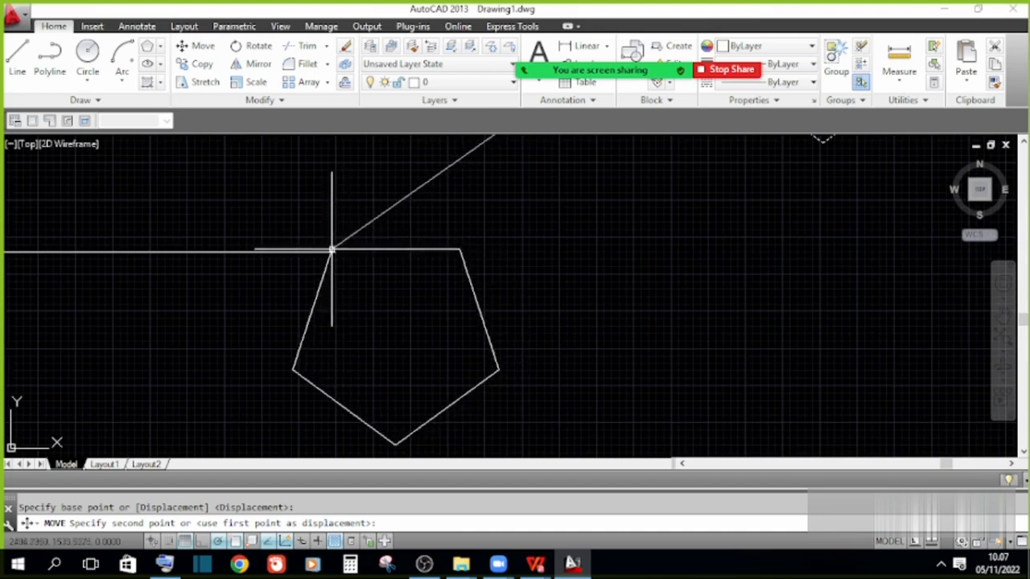
key("Escape")
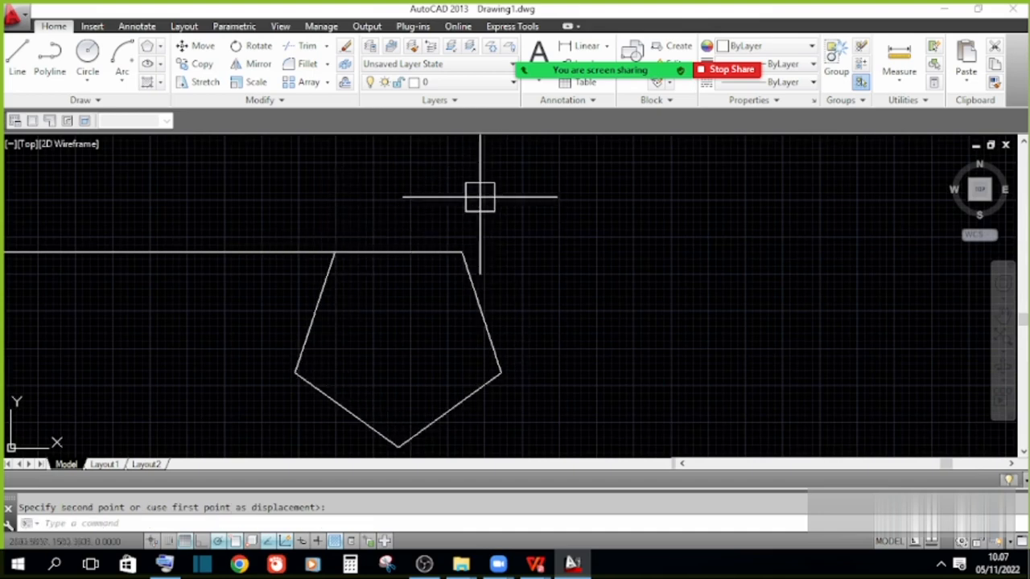
Move the pentagon by its upper-left corner off the line's endpoint to a free spot up and to the right
left_click(430, 285)
left_click(409, 233)
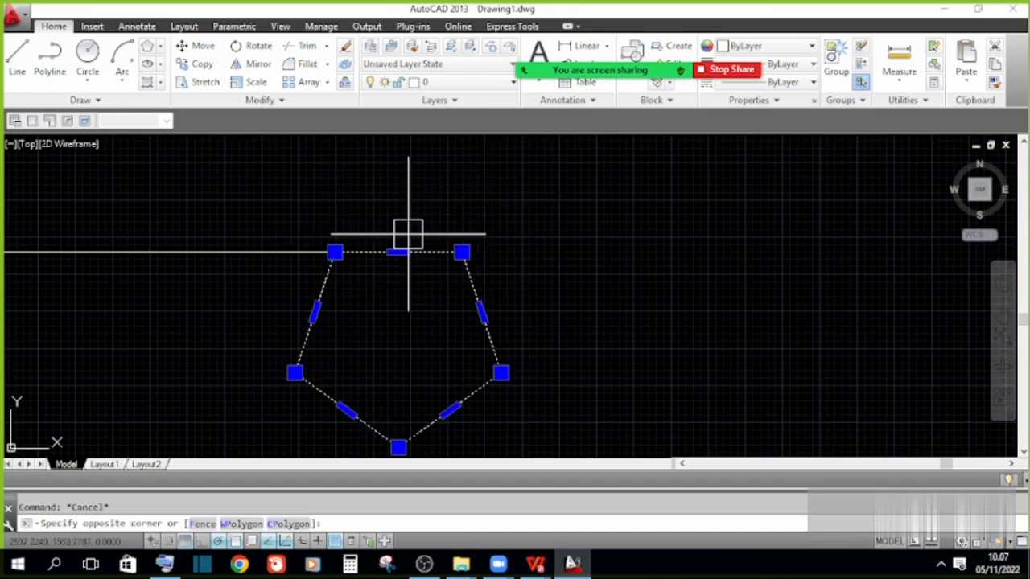
left_click(413, 232)
type("M")
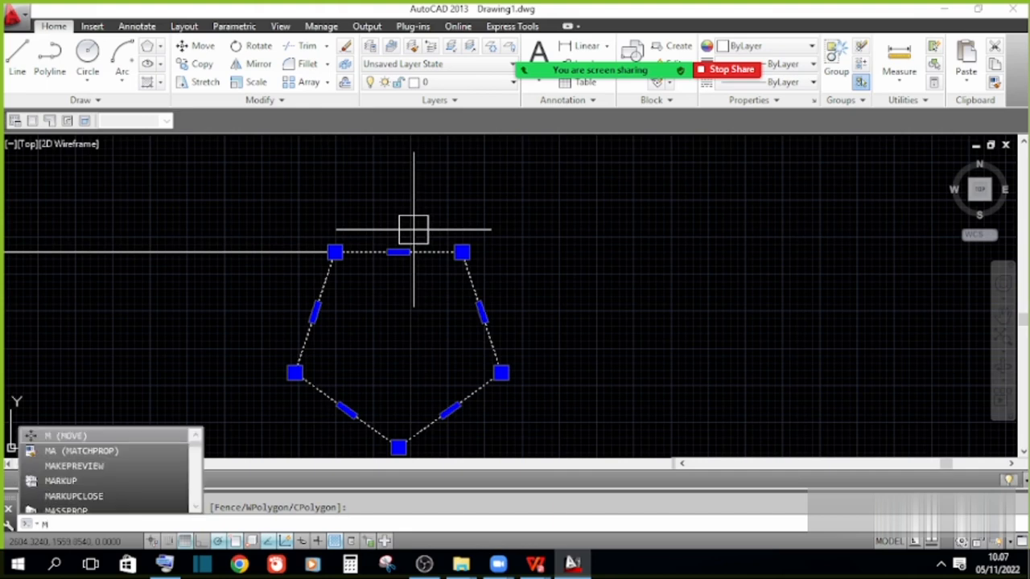
key("Return")
left_click(334, 252)
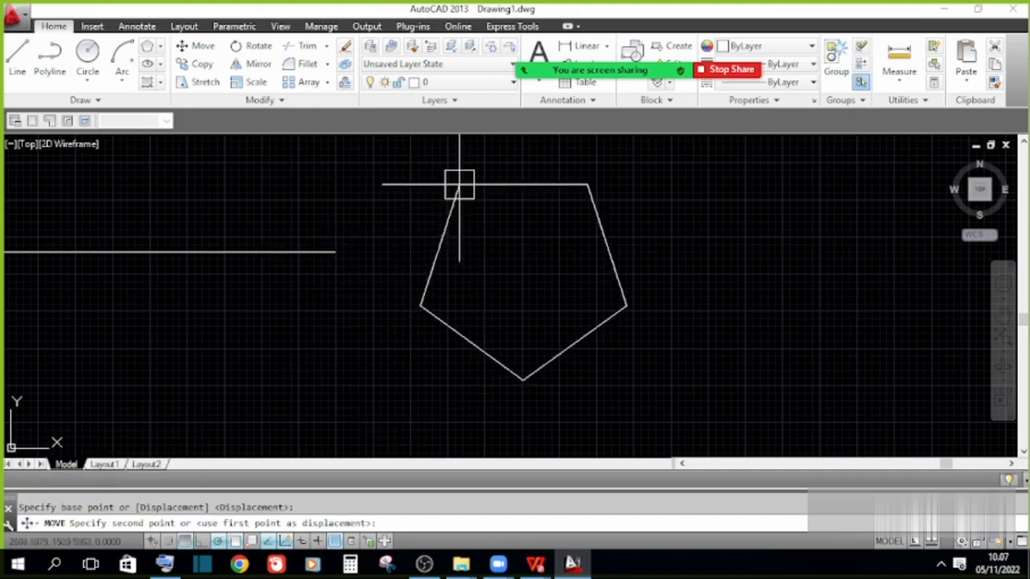
key("Escape")
Move the pentagon back so its upper-left corner sits on the right endpoint of the horizontal line
type("M")
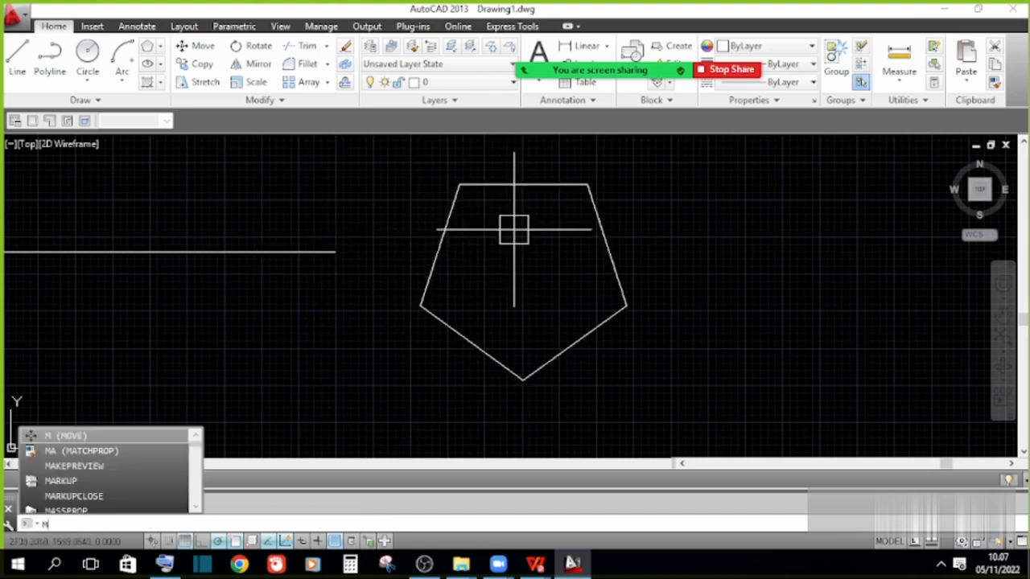
key("Return")
left_click(486, 239)
left_click(415, 194)
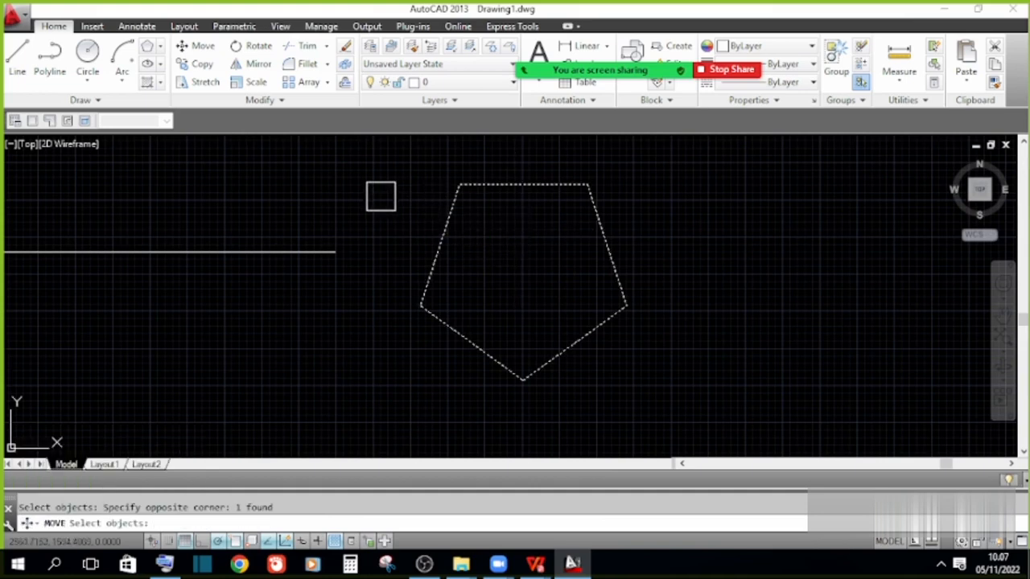
key("Return")
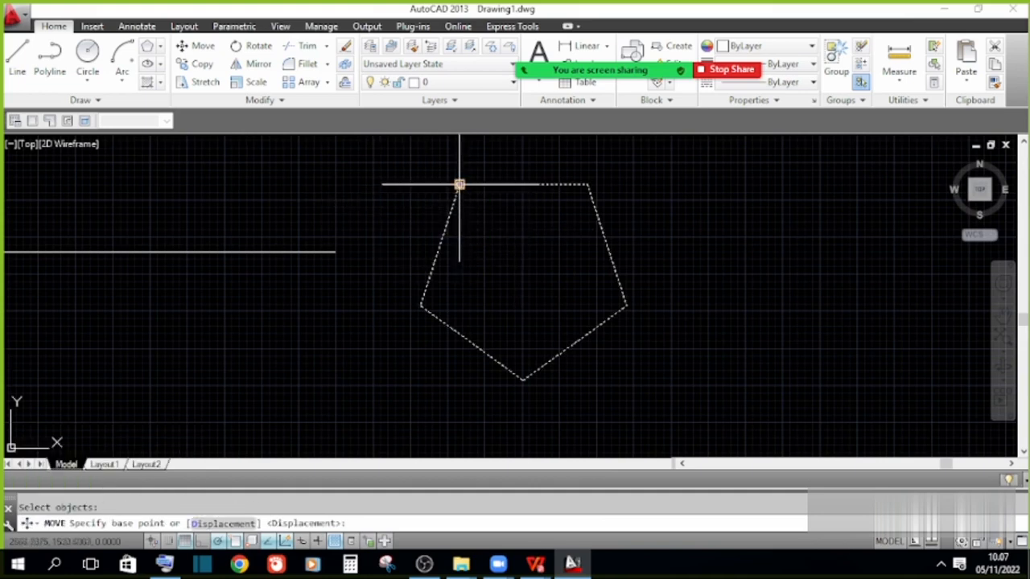
left_click(460, 185)
left_click(334, 252)
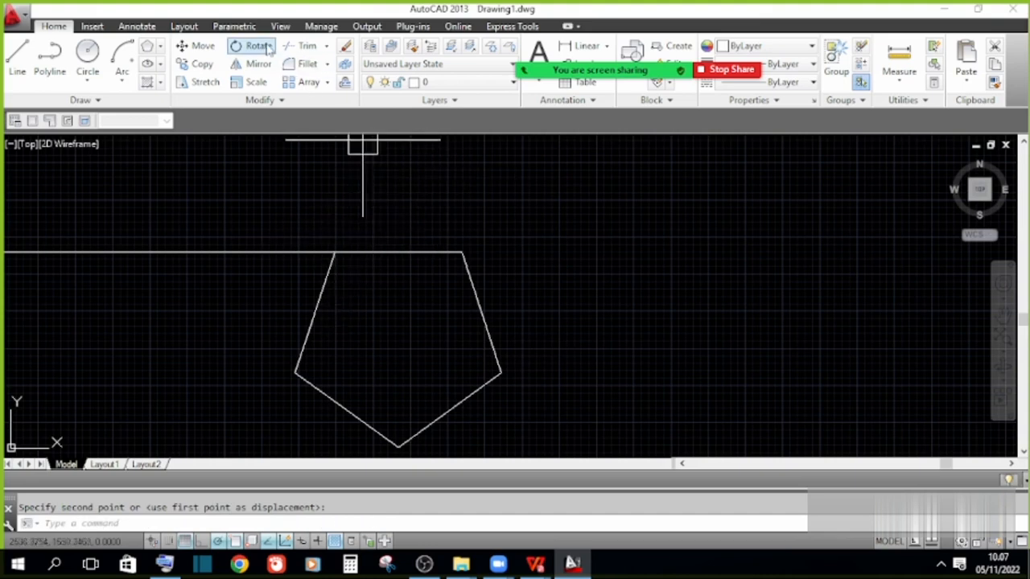
scroll(504, 280, "down", 5)
scroll(494, 287, "up", 3)
key("Escape")
left_click(538, 296)
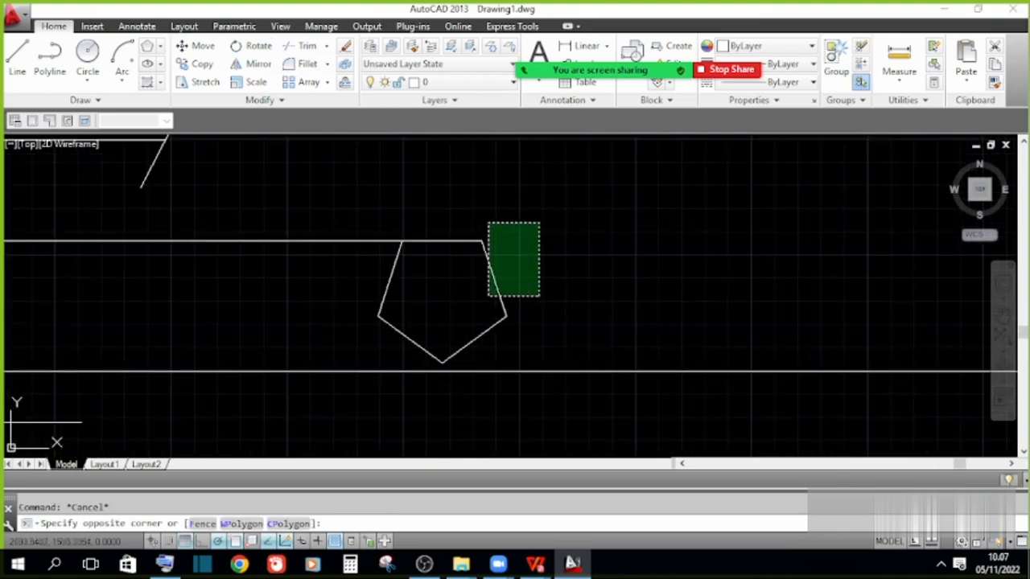
left_click(448, 189)
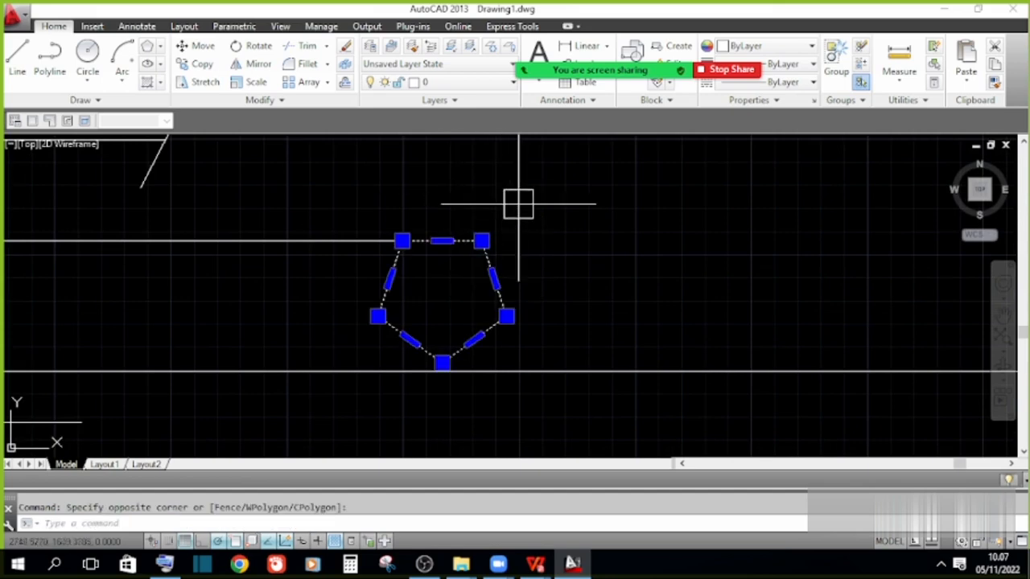
type("RO")
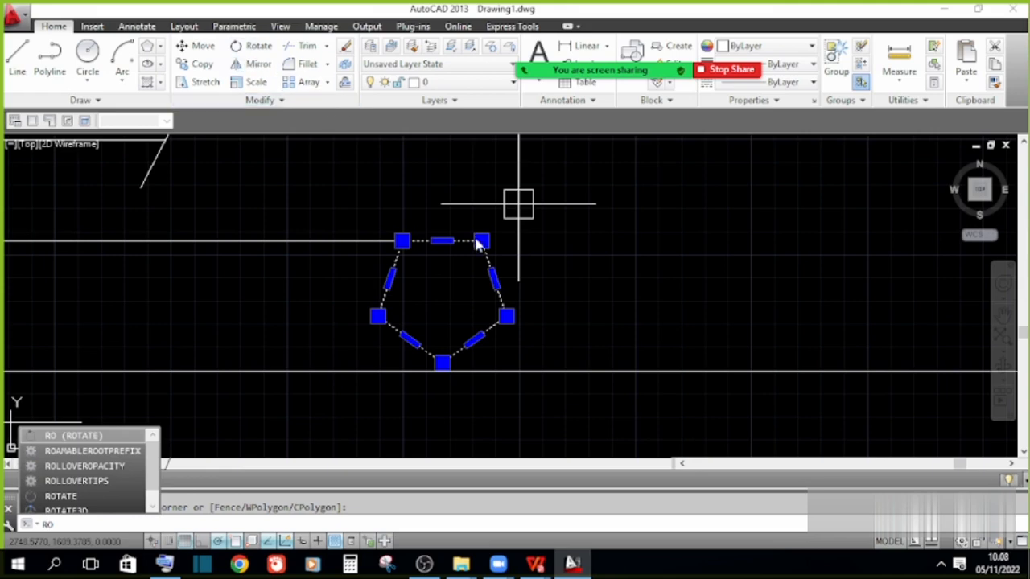
key("Return")
left_click(403, 240)
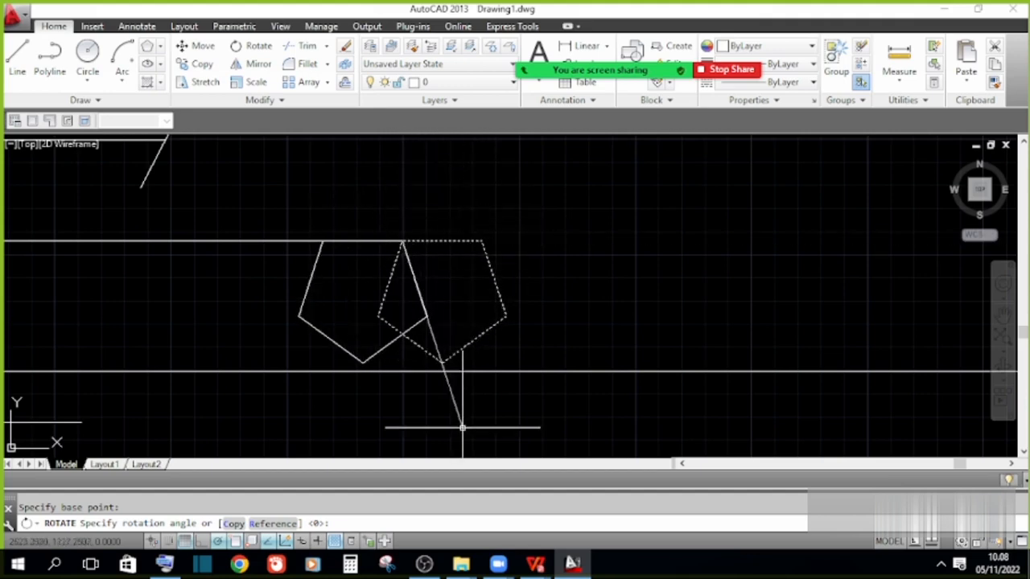
key("Escape")
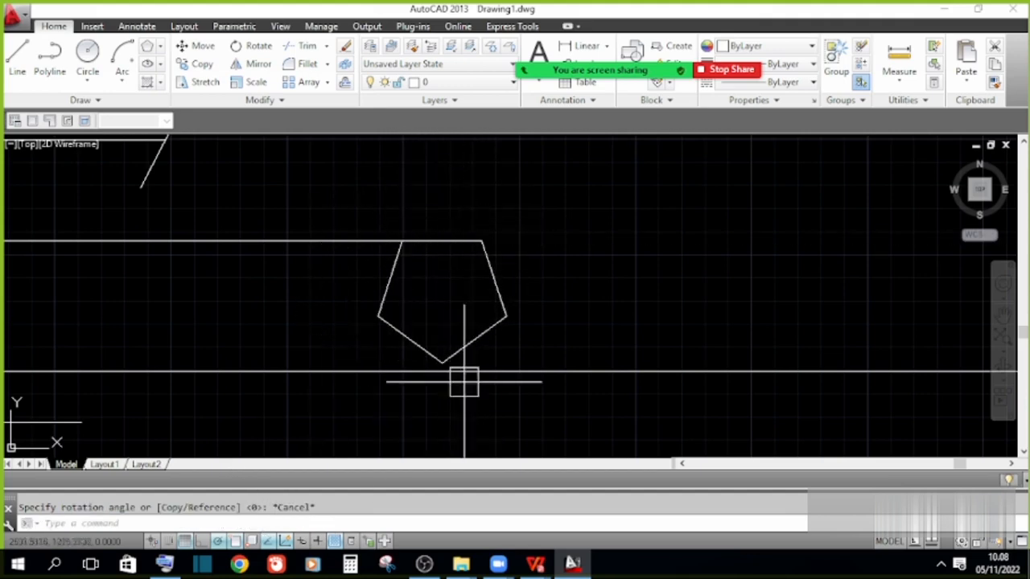
Rotate the pentagon by 45 degrees about its upper-left corner, where it meets the horizontal line
scroll(510, 276, "up", 3)
scroll(545, 350, "down", 5)
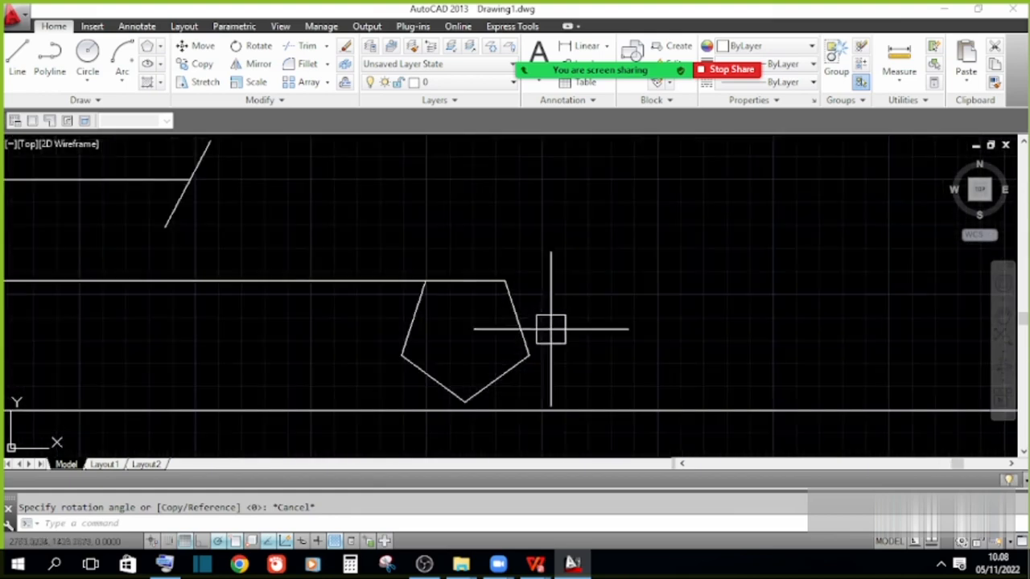
left_click(556, 345)
left_click(476, 253)
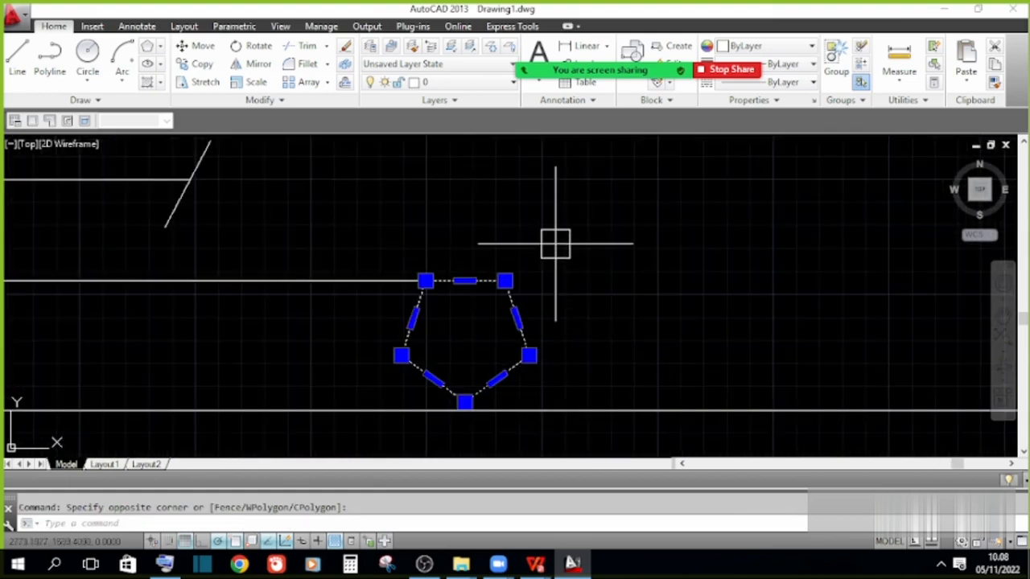
type("o")
key("Return")
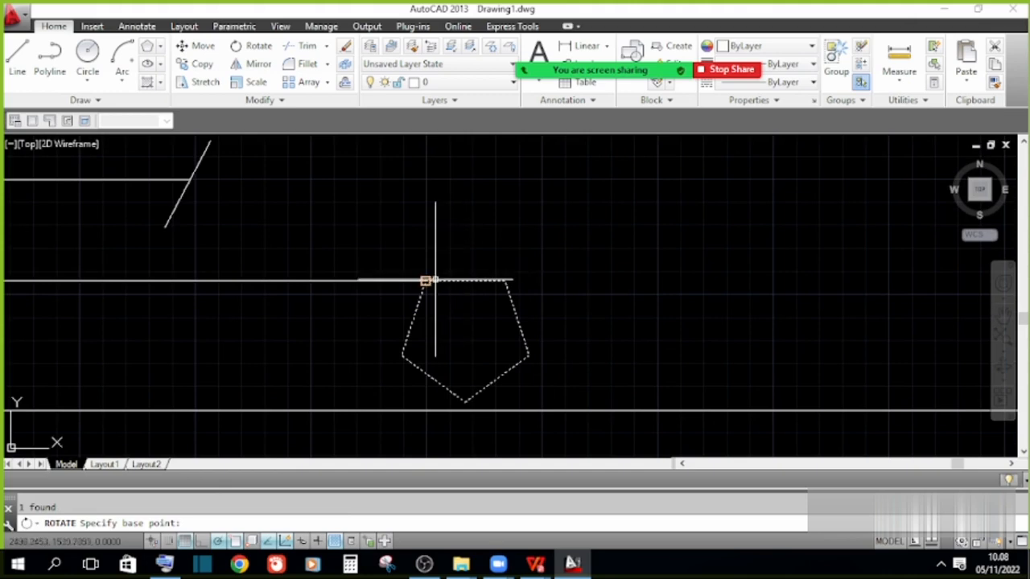
left_click(425, 281)
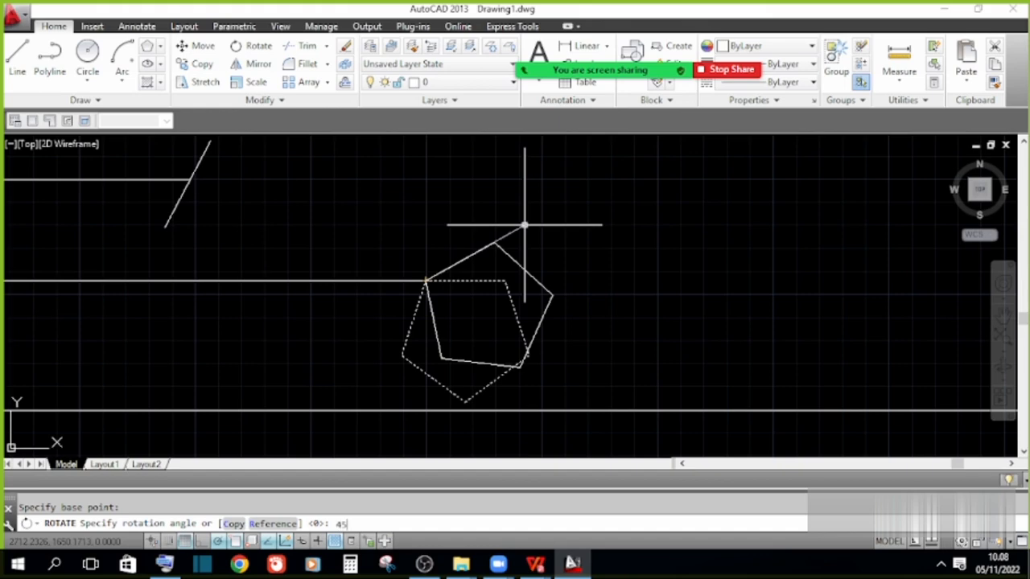
key("Return")
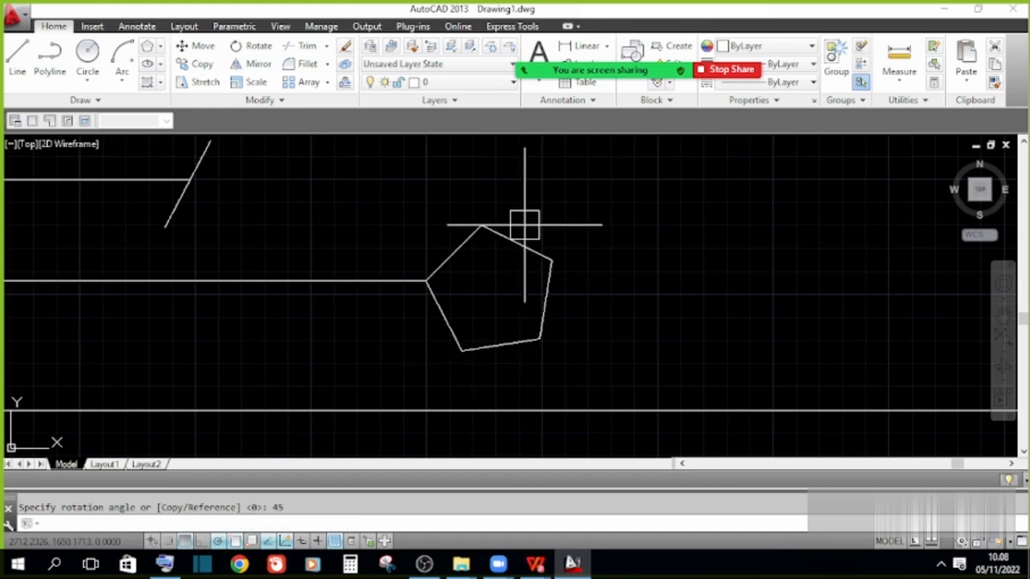
scroll(441, 294, "up", 4)
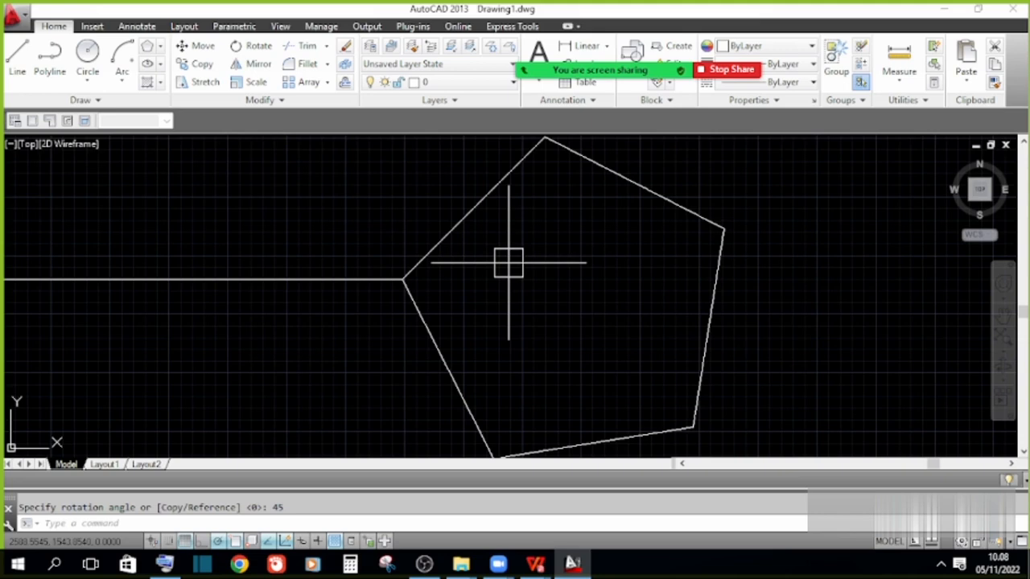
scroll(335, 248, "down", 5)
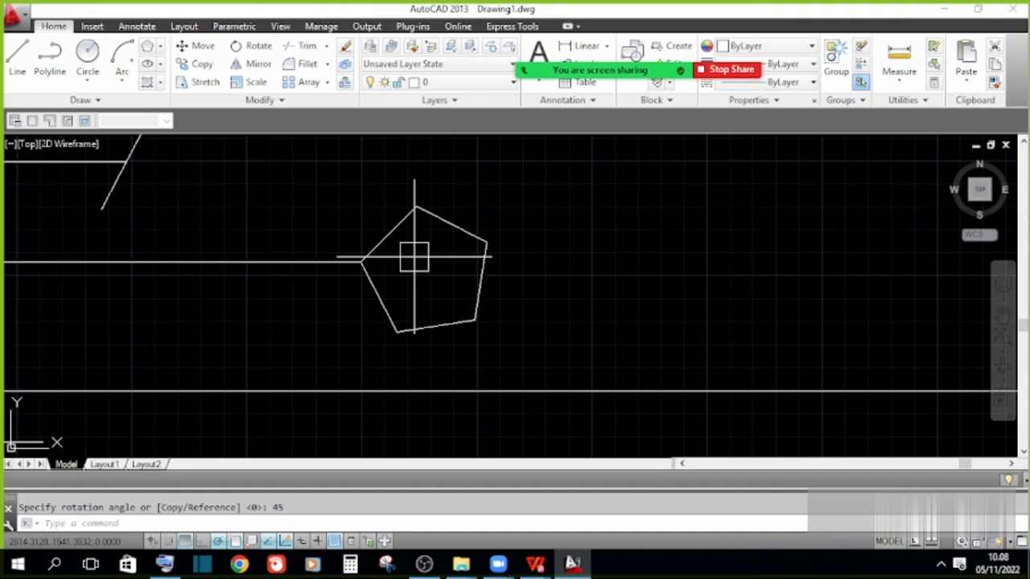
Undo the pentagon's 45-degree rotation
key("ctrl+z")
key("ctrl+z")
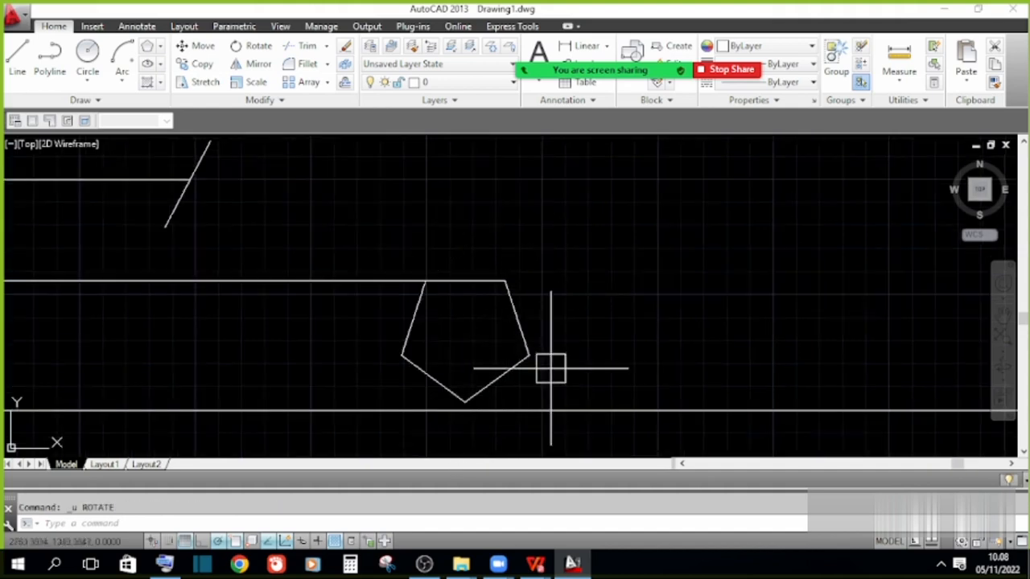
left_click(550, 369)
left_click(464, 271)
left_click(572, 257)
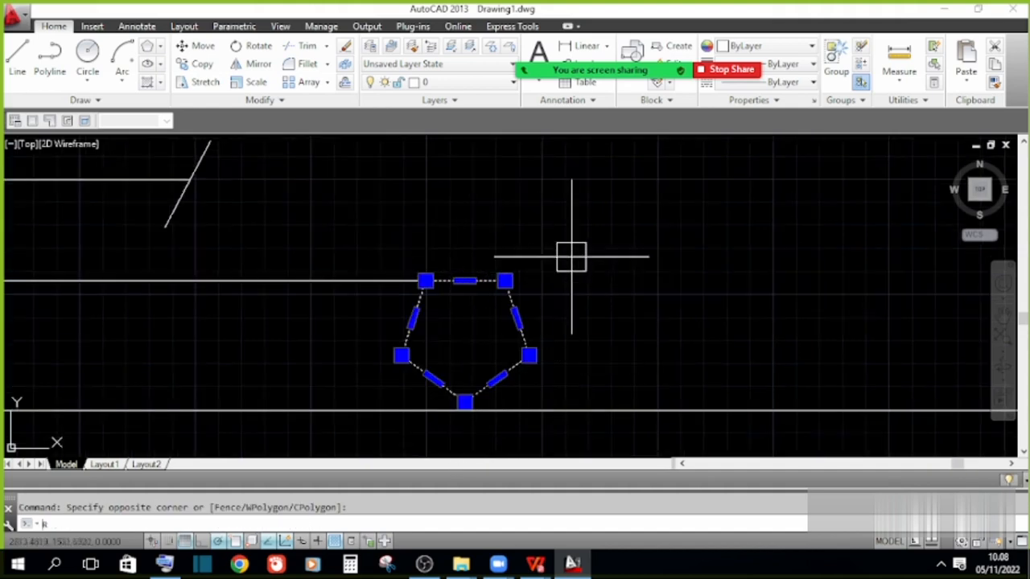
type("RO")
key("Return")
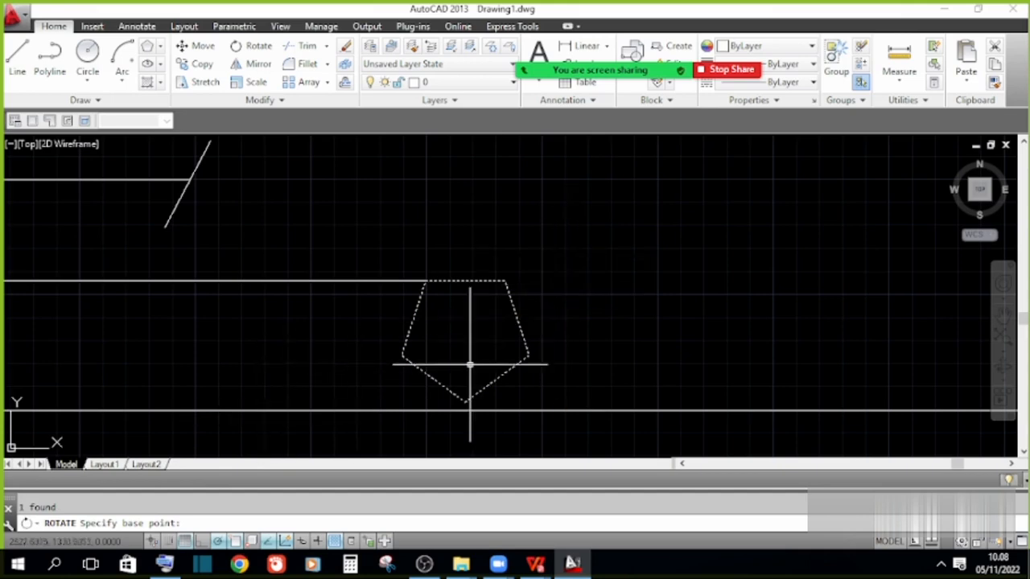
left_click(427, 283)
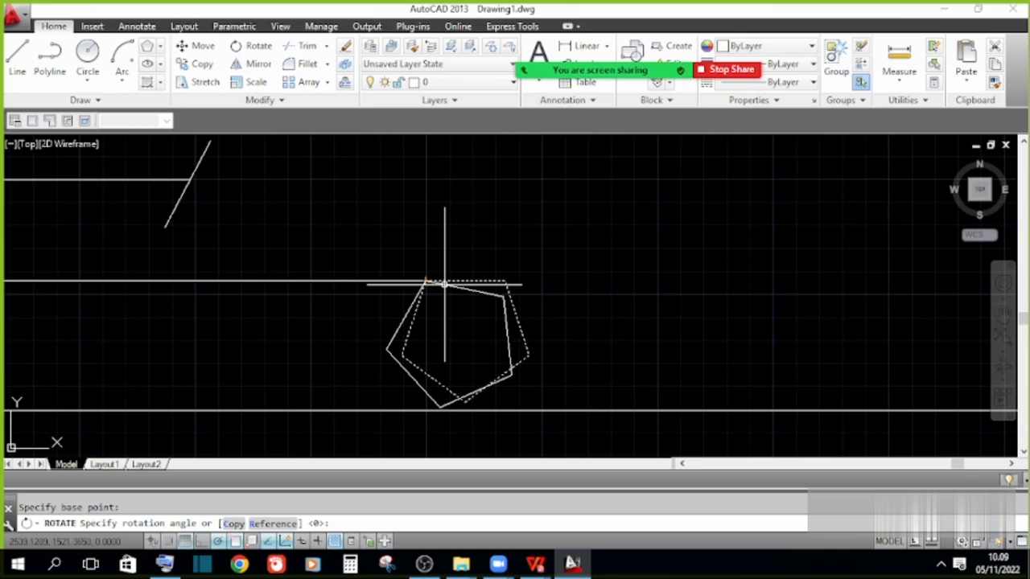
key("Escape")
scroll(297, 288, "down", 3)
scroll(239, 242, "up", 4)
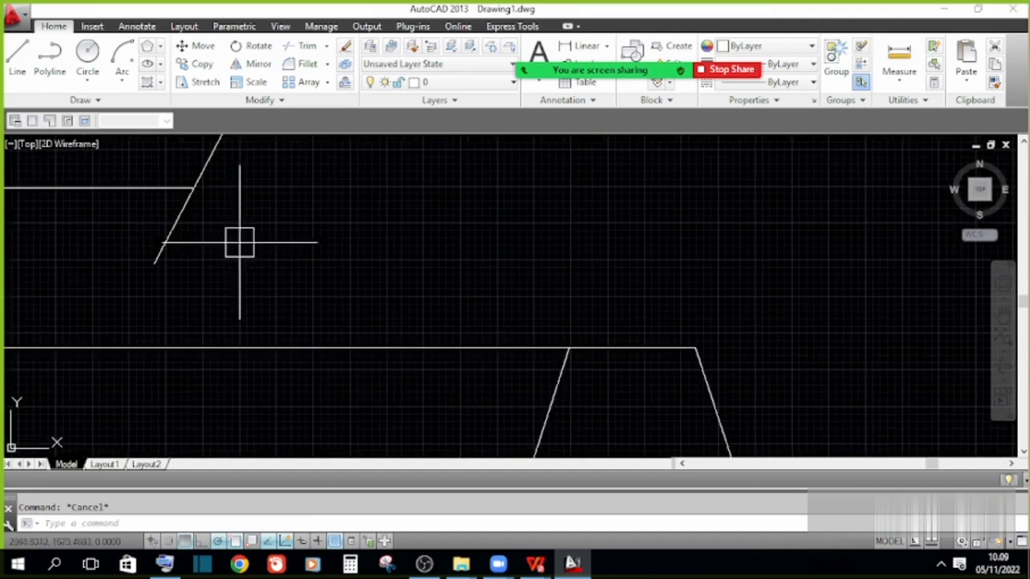
Copy the slanted line at the end of the upper horizontal line to a free spot above and right of the pentagon
left_click(239, 242)
scroll(346, 255, "down", 3)
scroll(327, 255, "up", 3)
key("Escape")
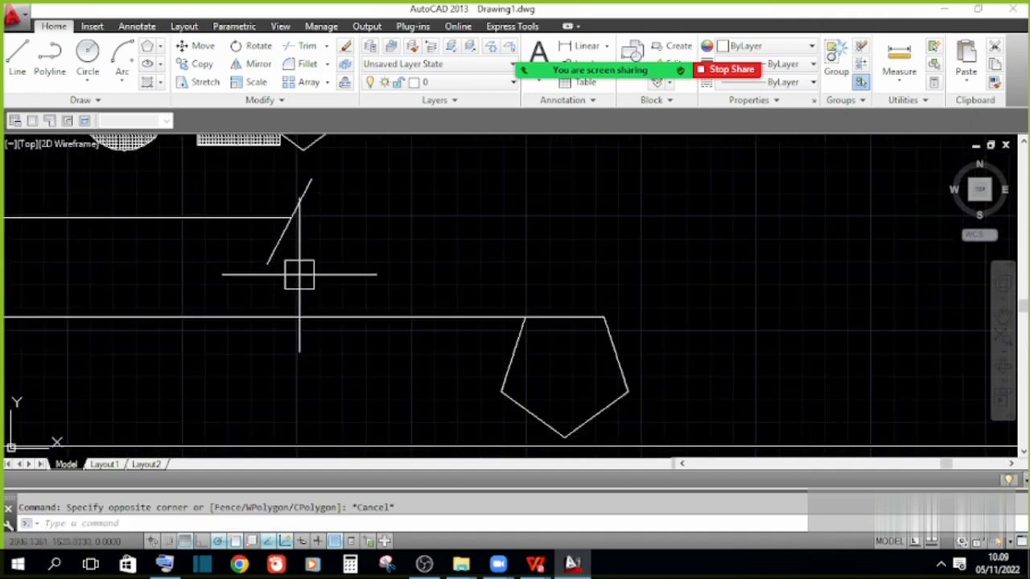
left_click(298, 275)
left_click(262, 237)
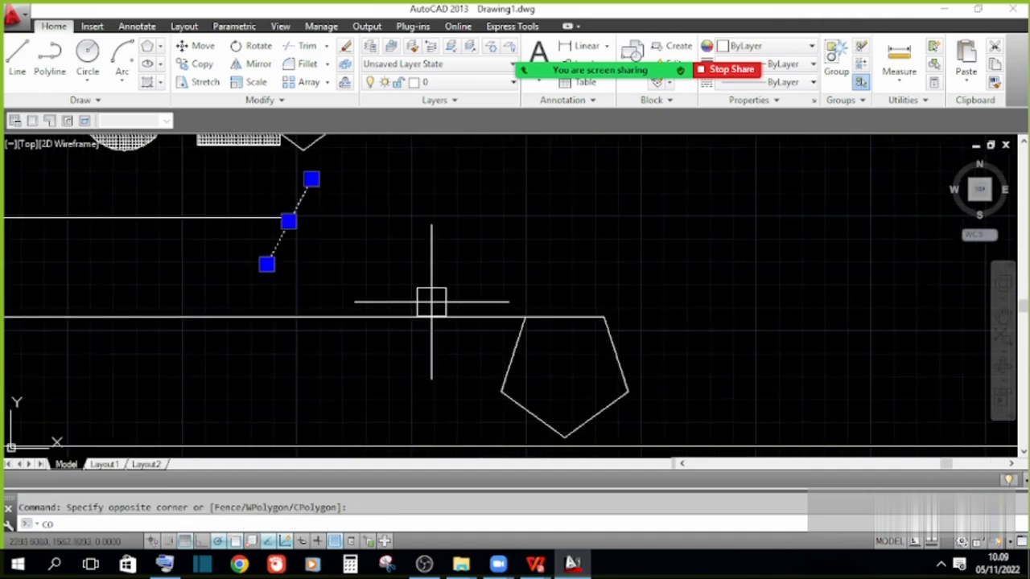
type("CO")
key("Return")
left_click(268, 262)
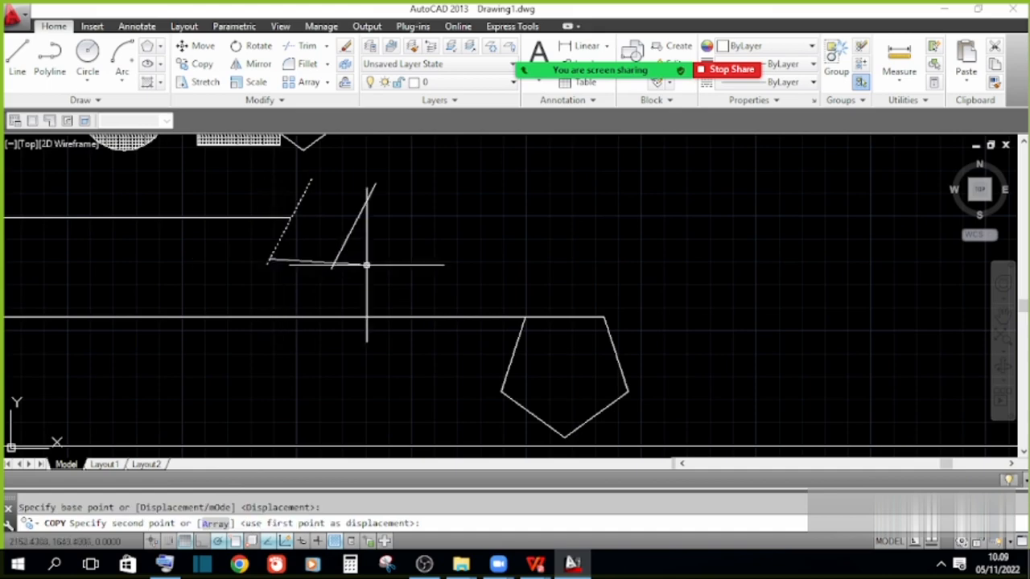
left_click(677, 283)
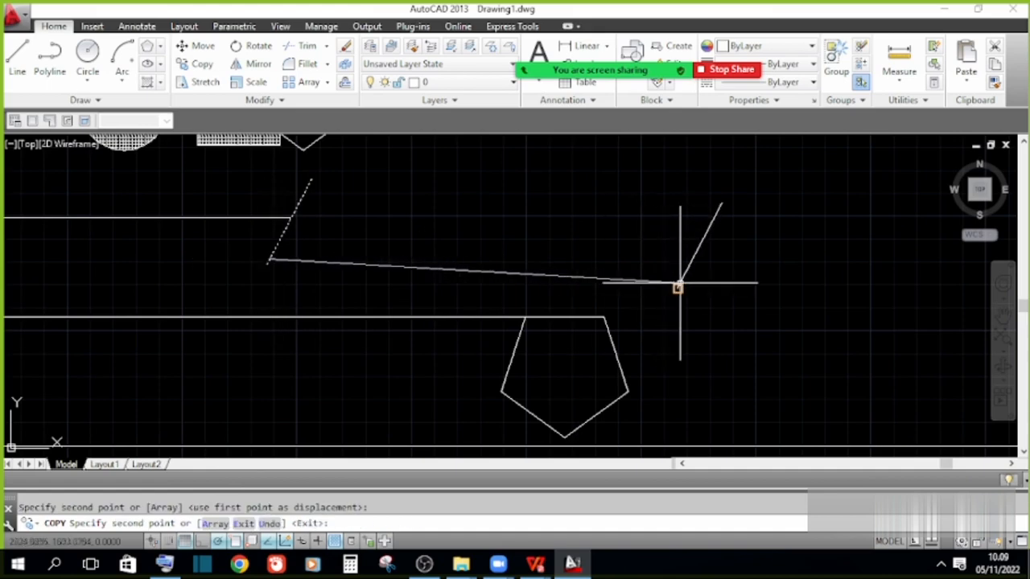
key("Escape")
Rotate the pentagon about the copied line's lower end with the Reference option, from the pentagon's upper-right corner to the line's upper end
middle_click_drag(598, 359, 451, 338)
left_click(452, 330)
type("R")
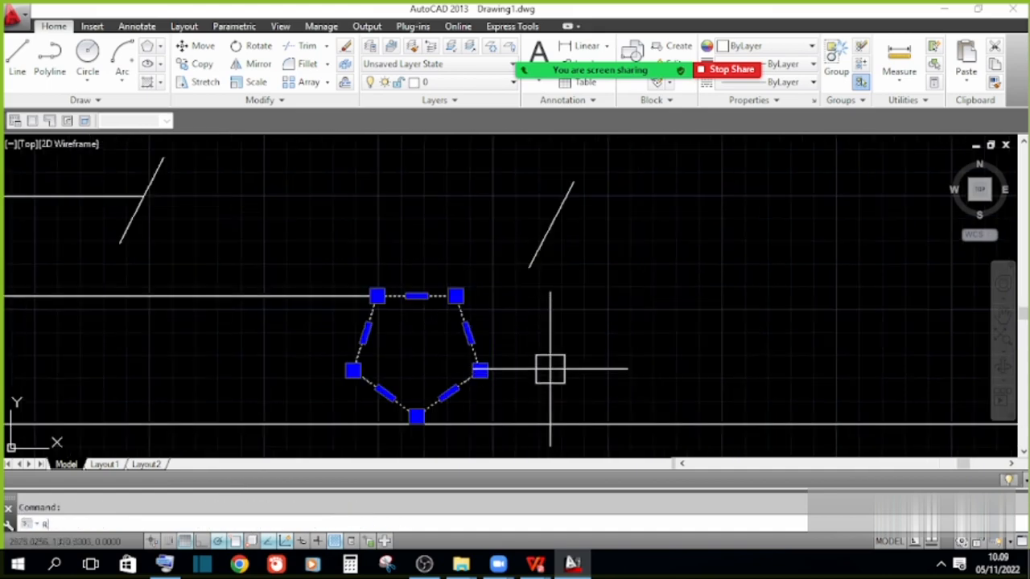
key("Return")
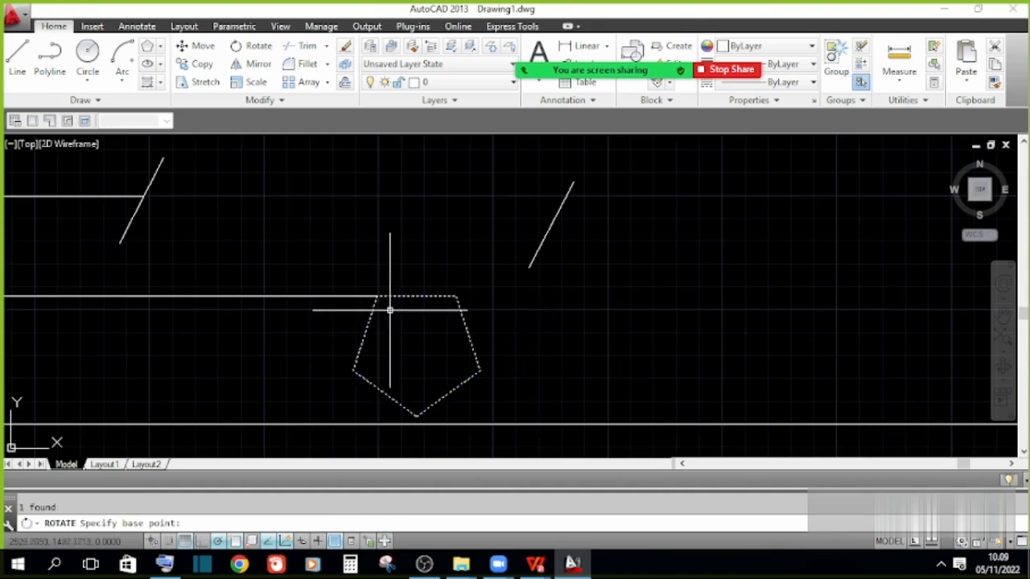
left_click(528, 268)
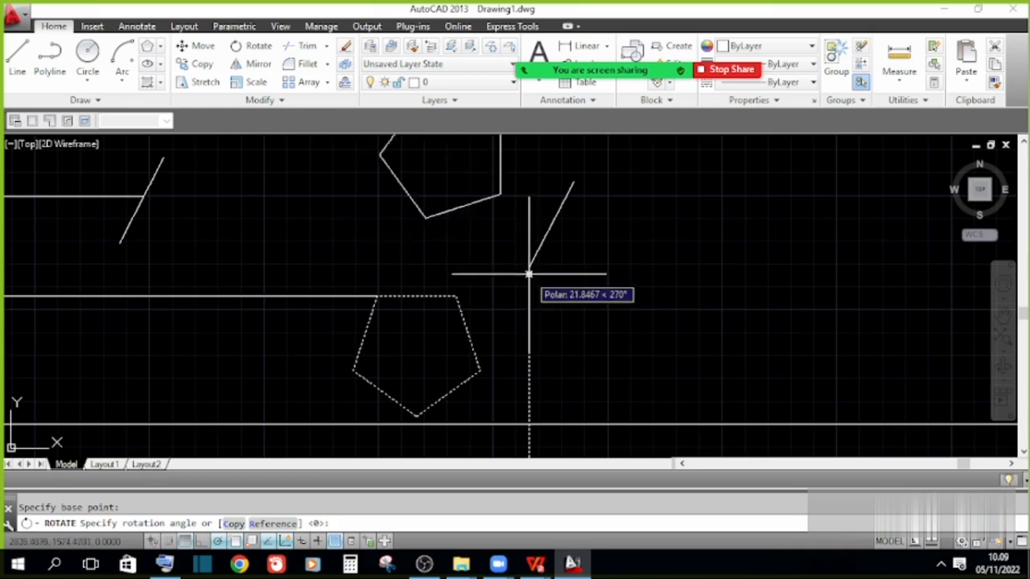
type("R")
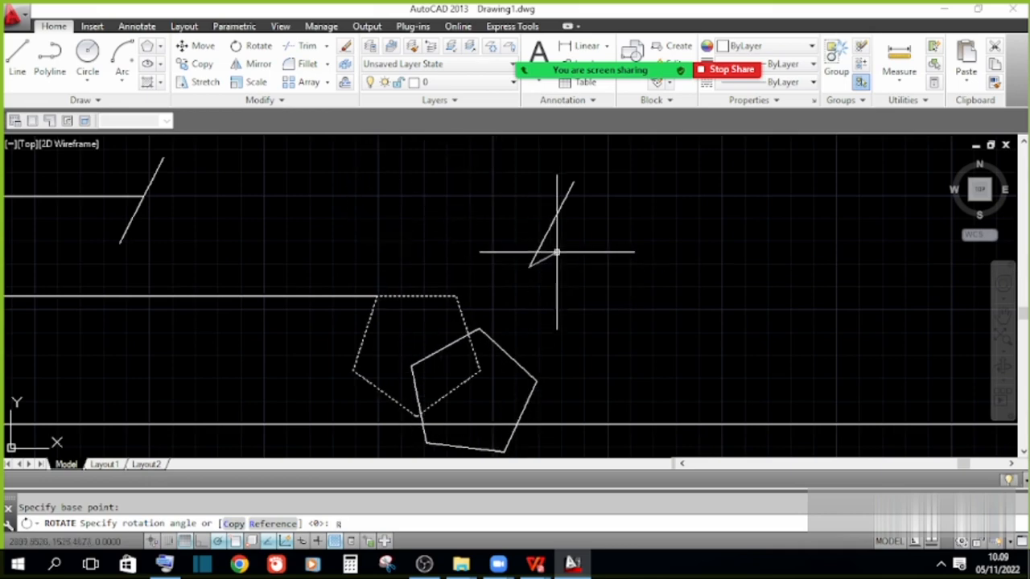
key("Return")
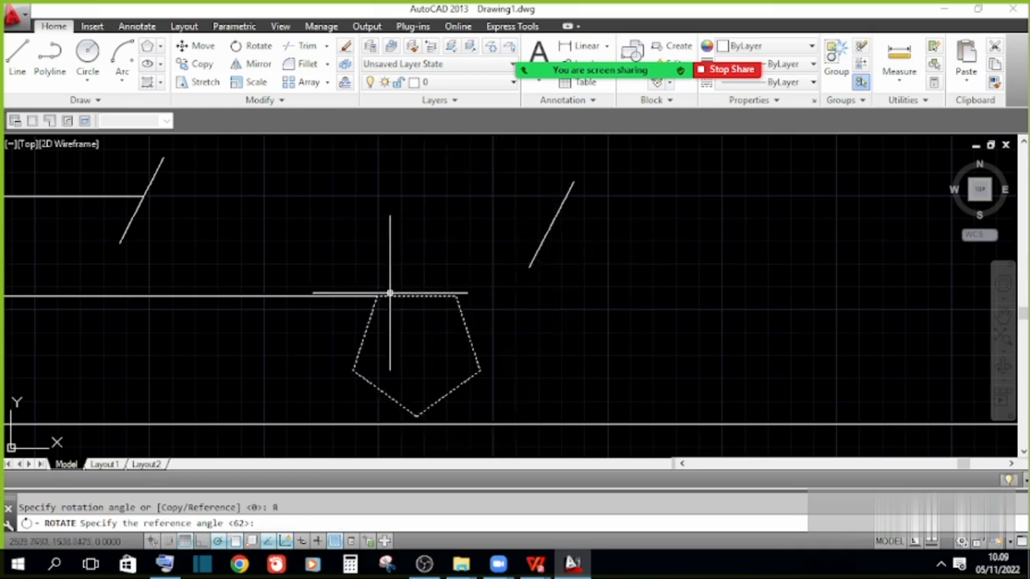
left_click(456, 296)
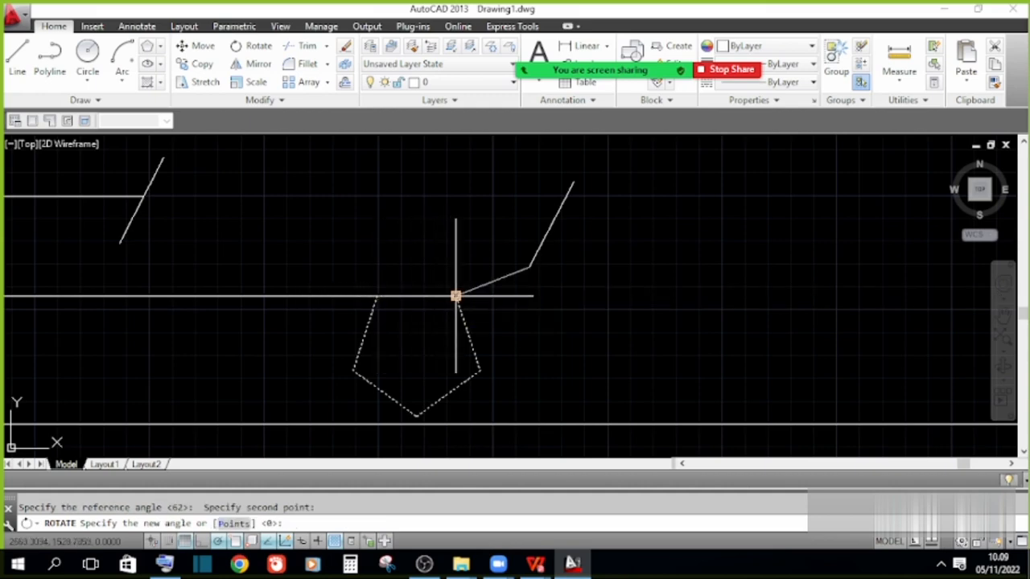
left_click(573, 182)
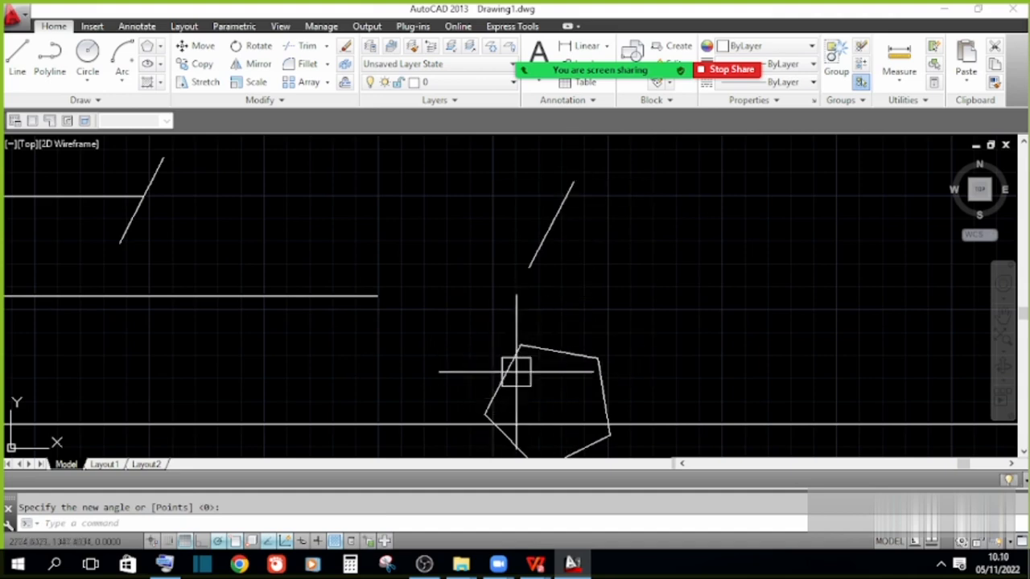
Move the pentagon by its top-left corner to just right of the copied slanted line's upper end
left_click(542, 351)
type("m")
key("Return")
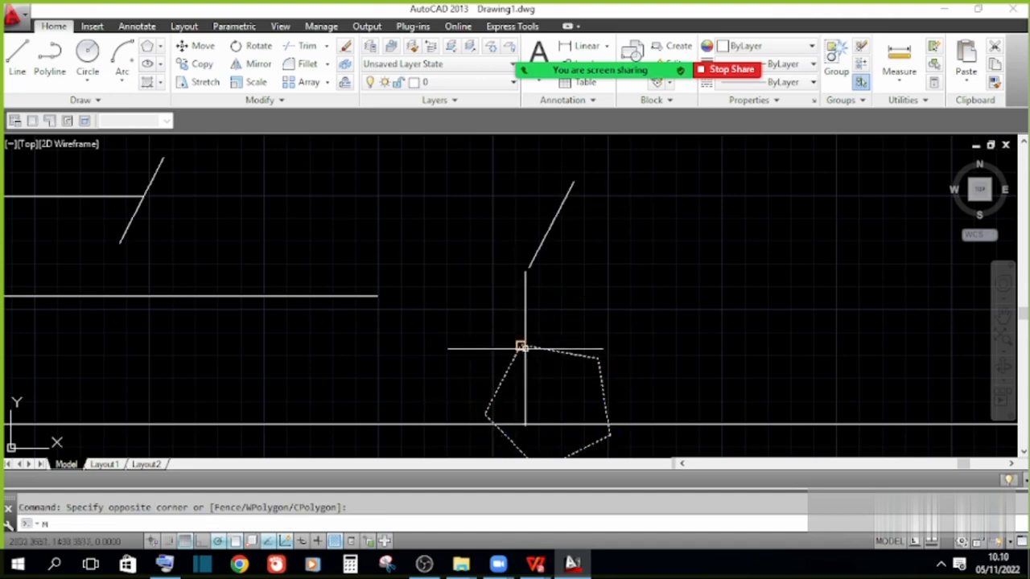
left_click(522, 346)
scroll(557, 199, "up", 4)
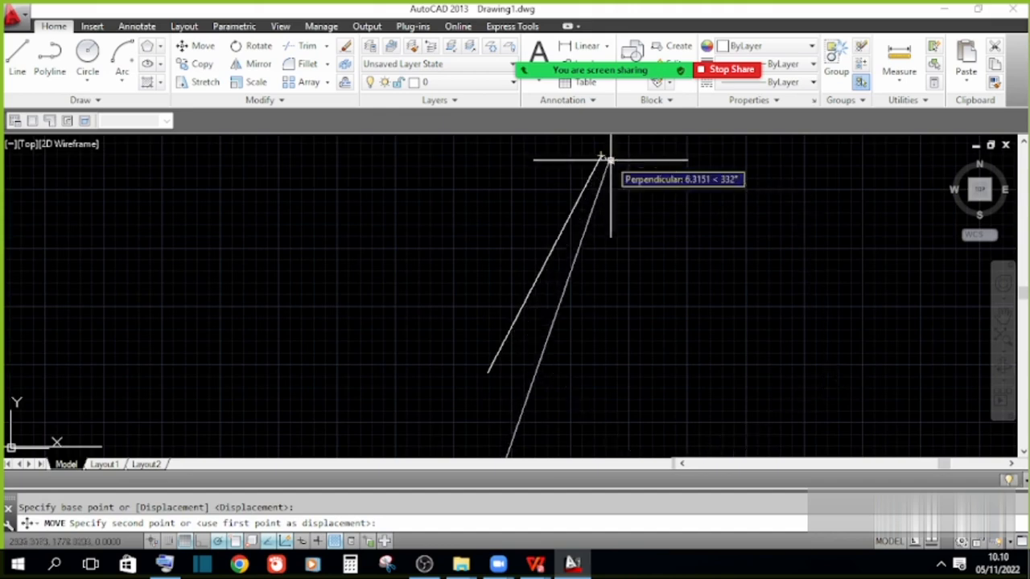
key("Escape")
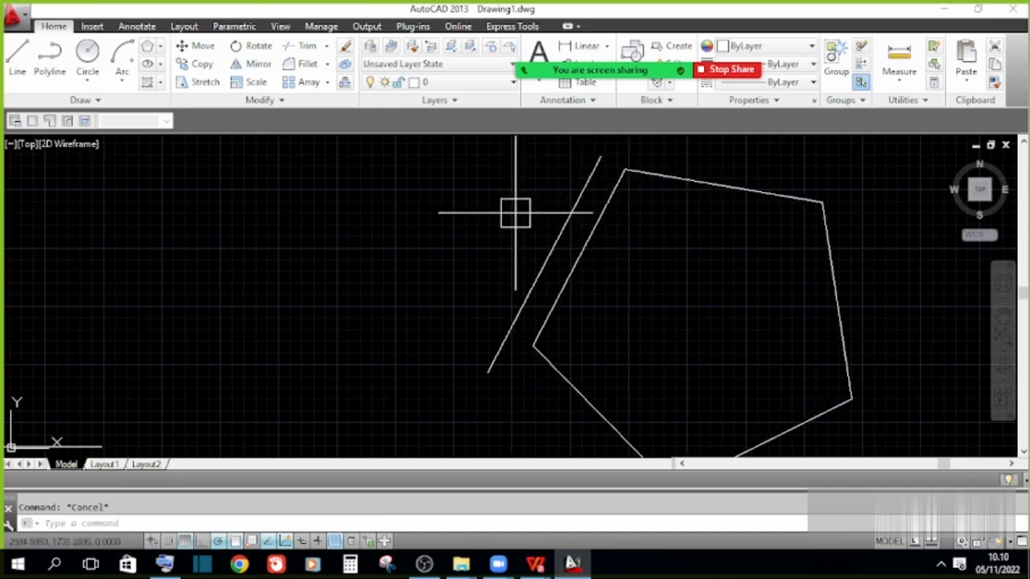
scroll(519, 257, "down", 3)
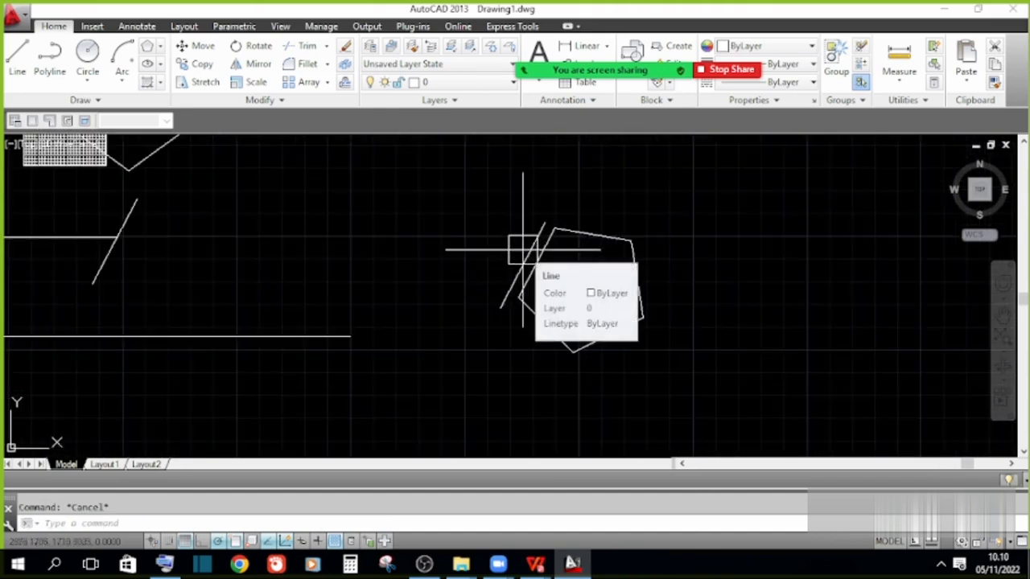
Stretch the right endpoint of the upper horizontal line past the slanted line, to roughly above the lower line's right end
left_click(327, 46)
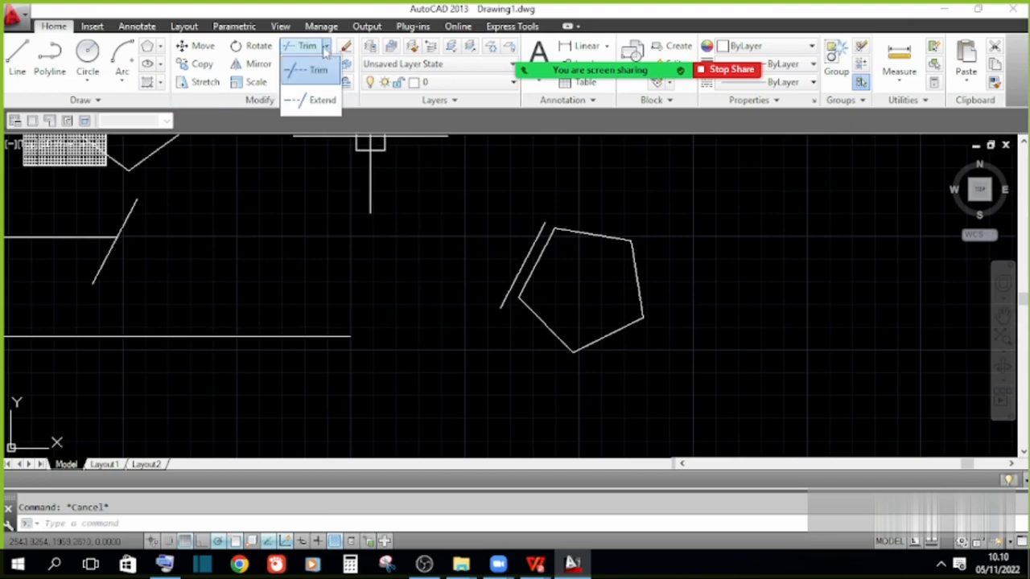
scroll(430, 244, "down", 3)
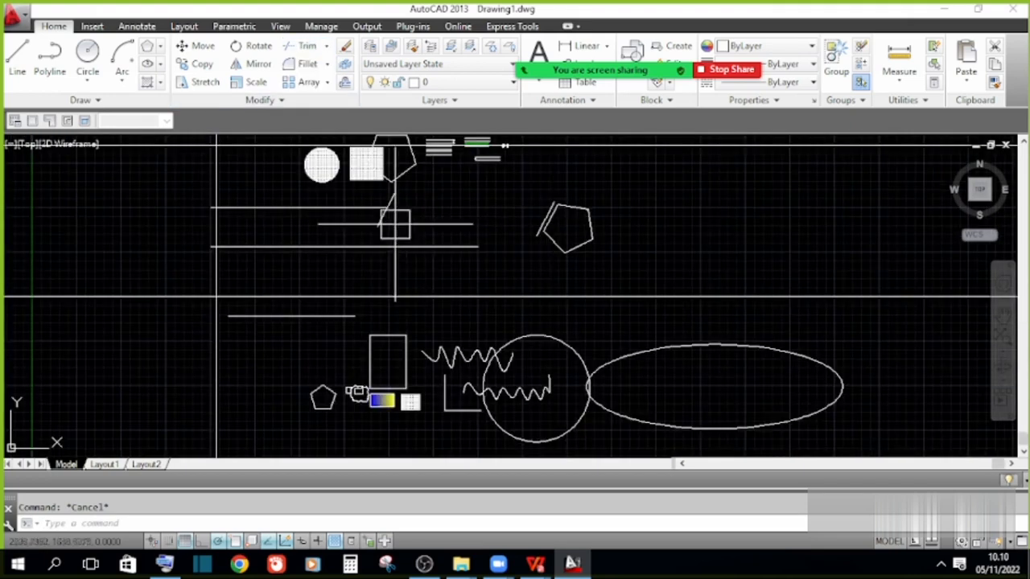
scroll(394, 224, "up", 3)
left_click(366, 222)
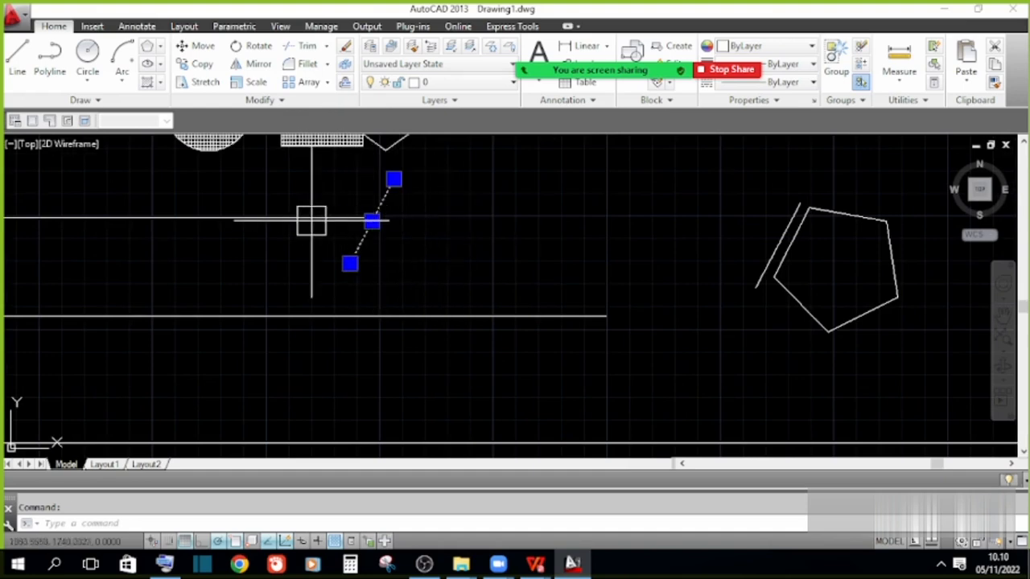
key("Escape")
left_click(316, 205)
left_click(291, 246)
left_click(373, 217)
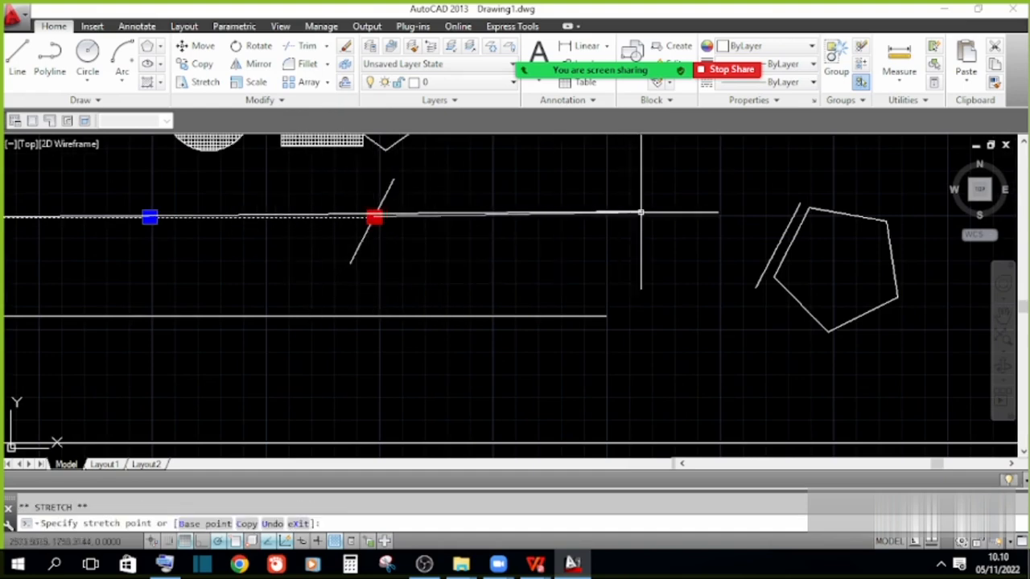
left_click(622, 217)
key("Escape")
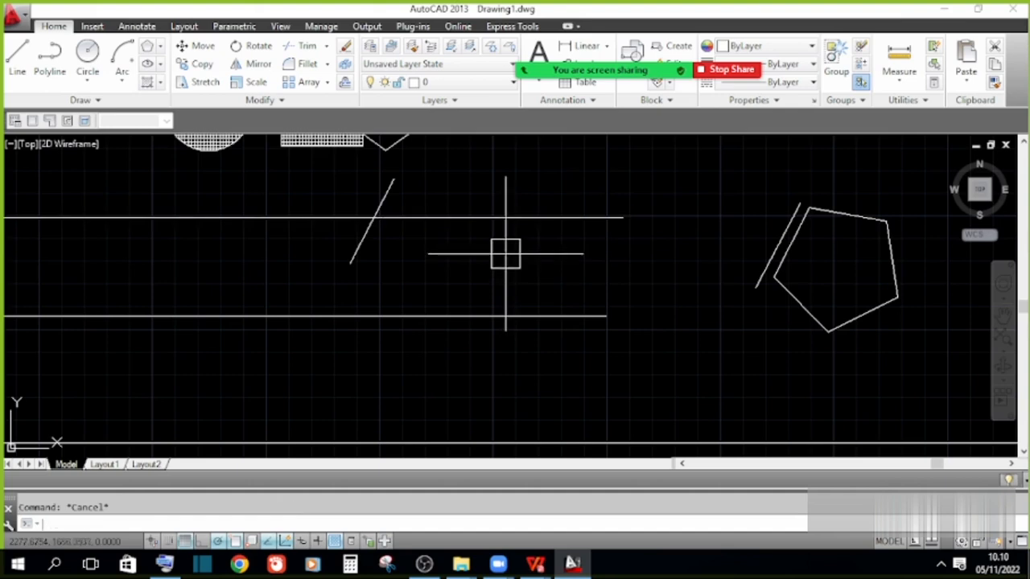
Trim the part of the upper horizontal line beyond the slanted line, using the slanted line as cutting edge
type("tr")
key("Return")
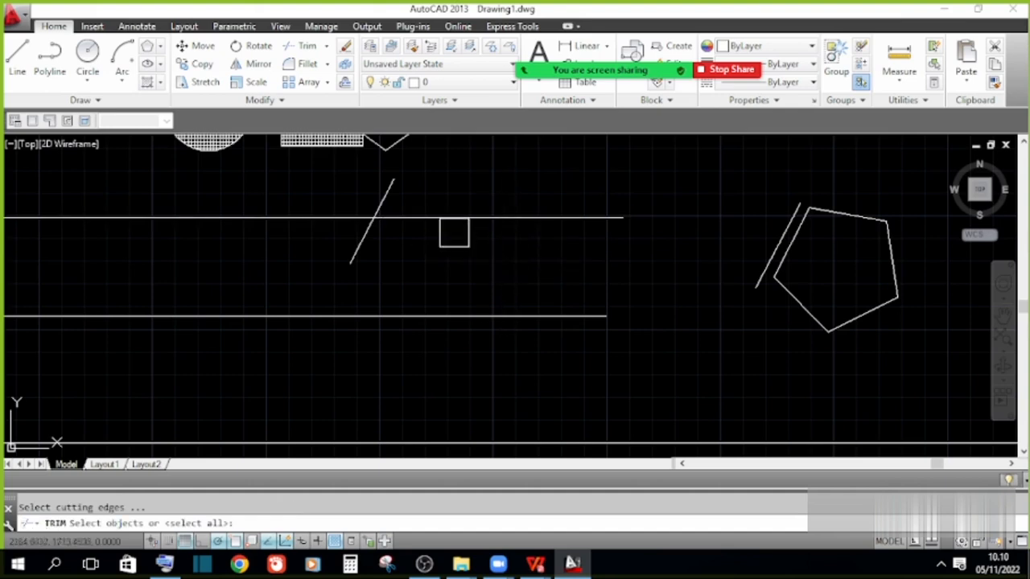
key("Return")
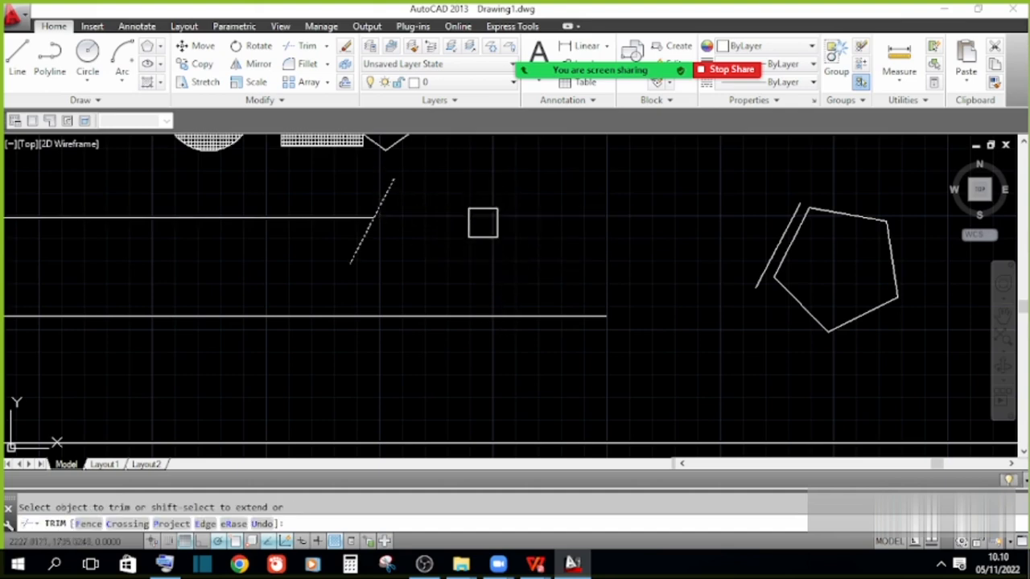
key("Escape")
Copy the slanted line crossing the upper horizontal line's end horizontally to the right, just short of the line beside the pentagon
left_click(417, 190)
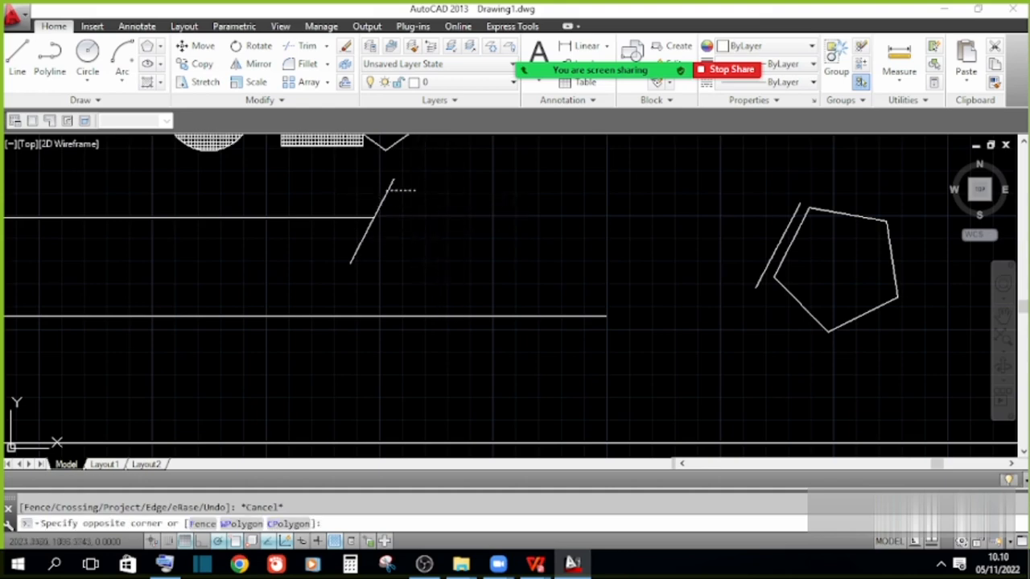
left_click(375, 187)
type("co")
key("Return")
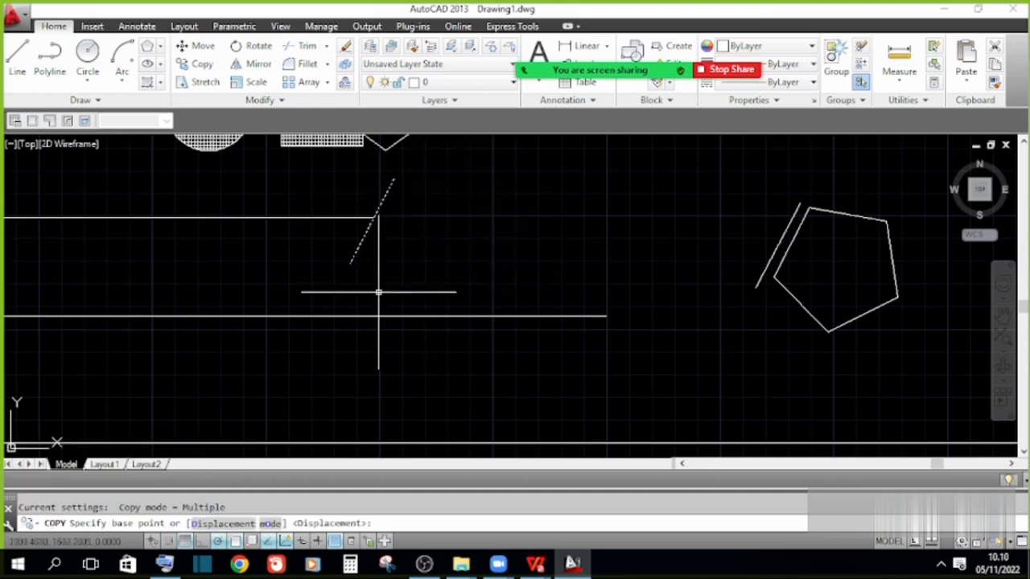
left_click(407, 288)
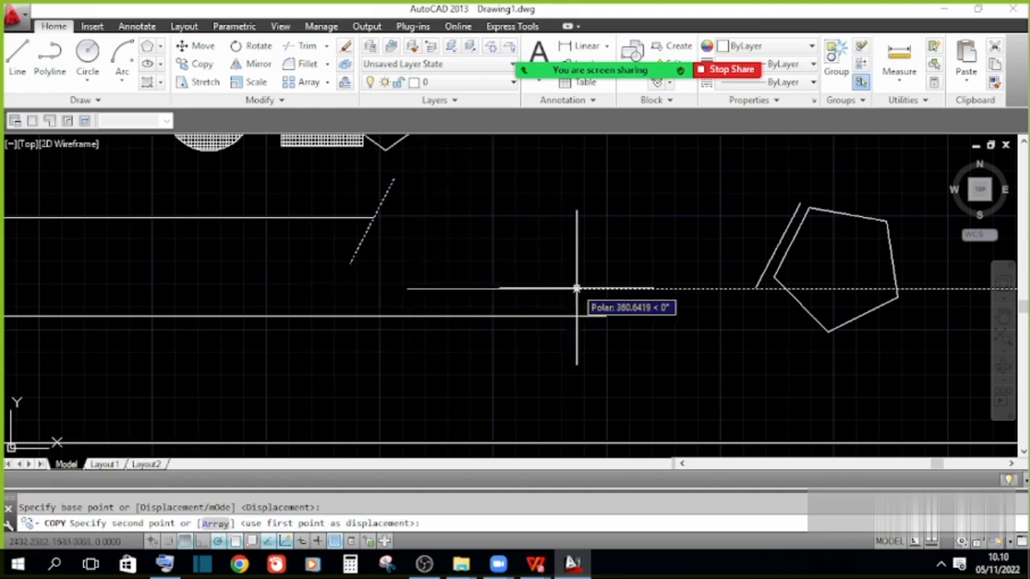
left_click(669, 288)
key("Escape")
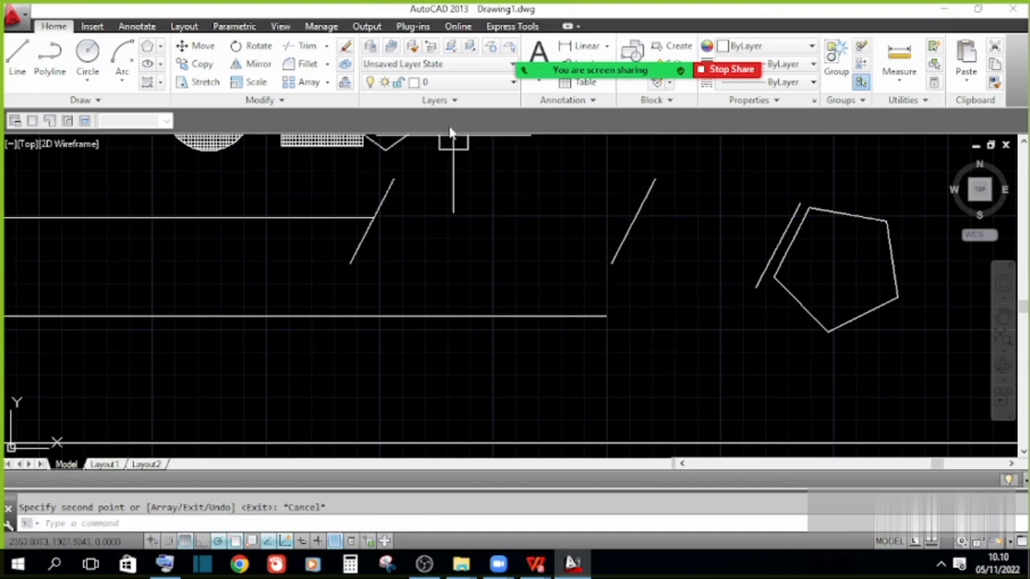
Extend the upper horizontal line to the new slanted copy, using that copy as the boundary edge
left_click(327, 47)
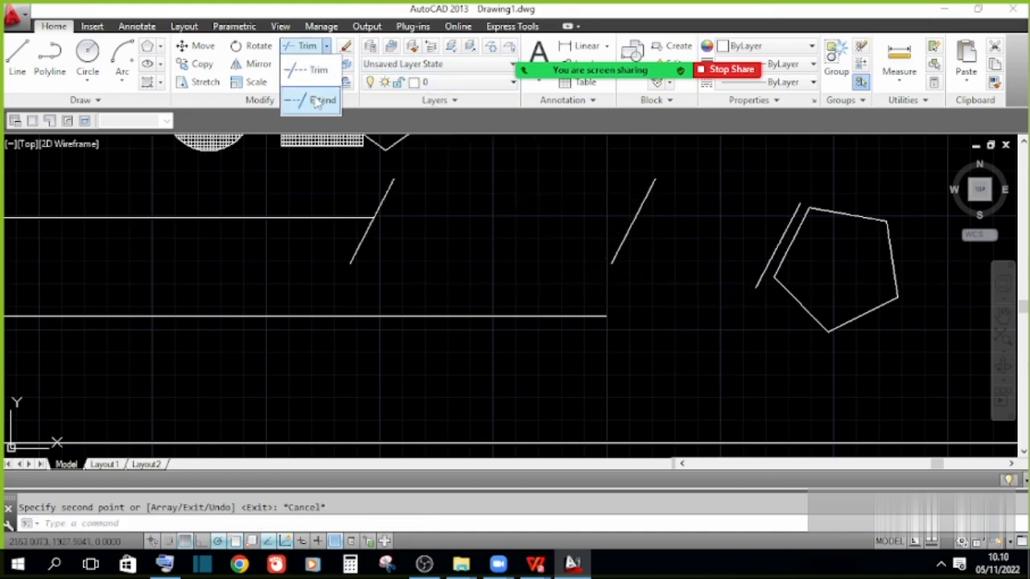
key("Escape")
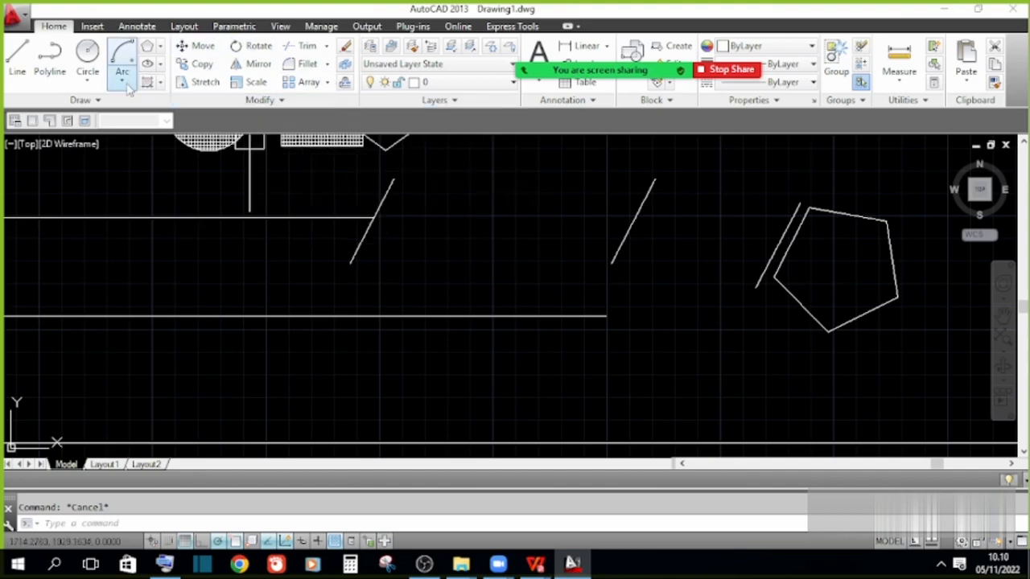
middle_click_drag(487, 239, 475, 247)
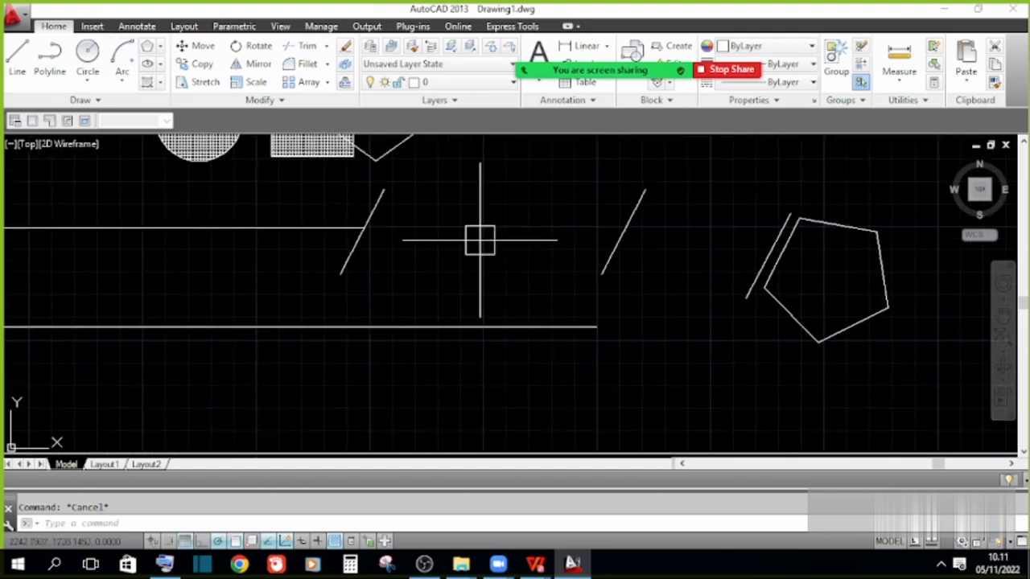
left_click(327, 46)
left_click(320, 71)
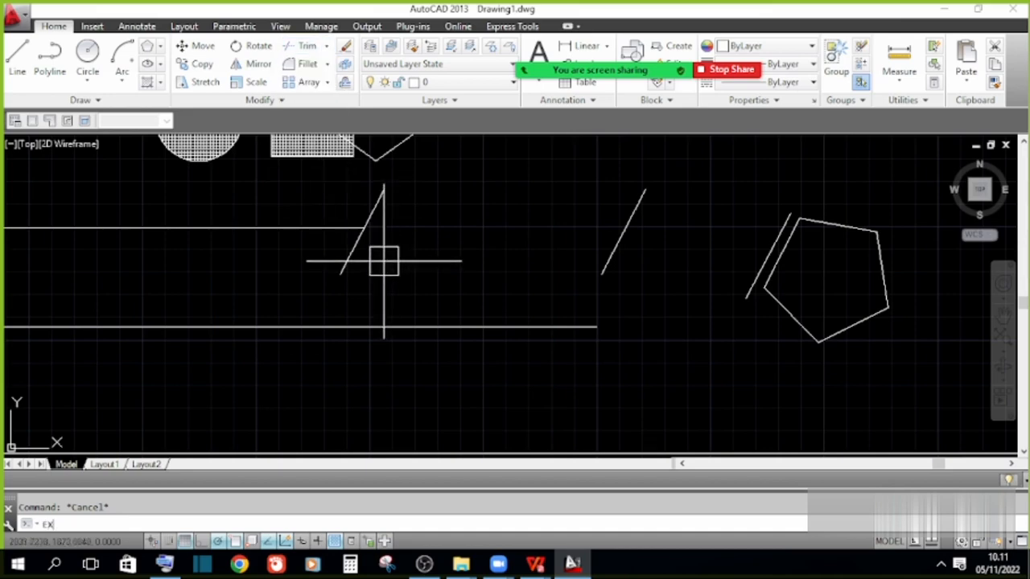
key("Return")
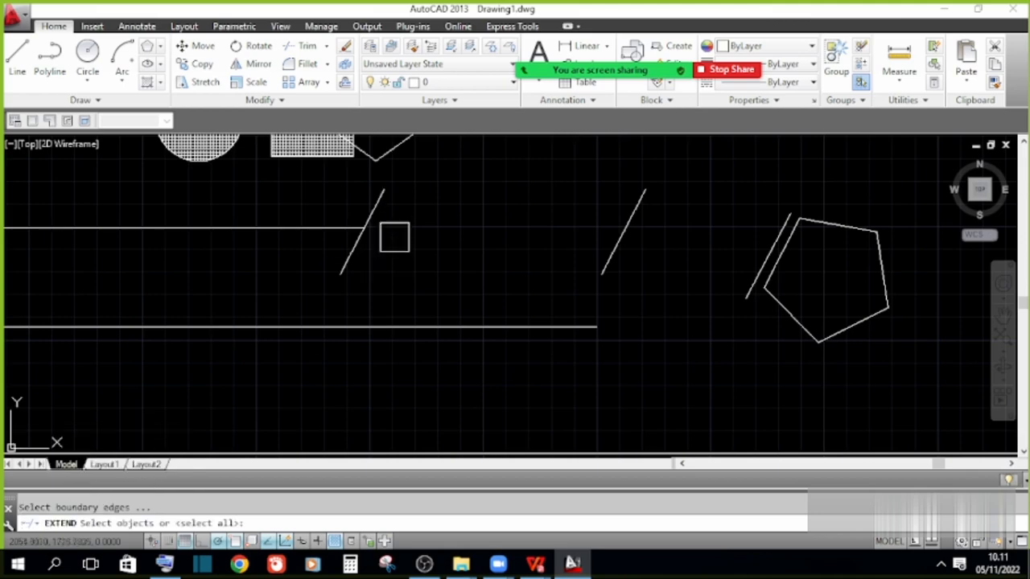
left_click(626, 220)
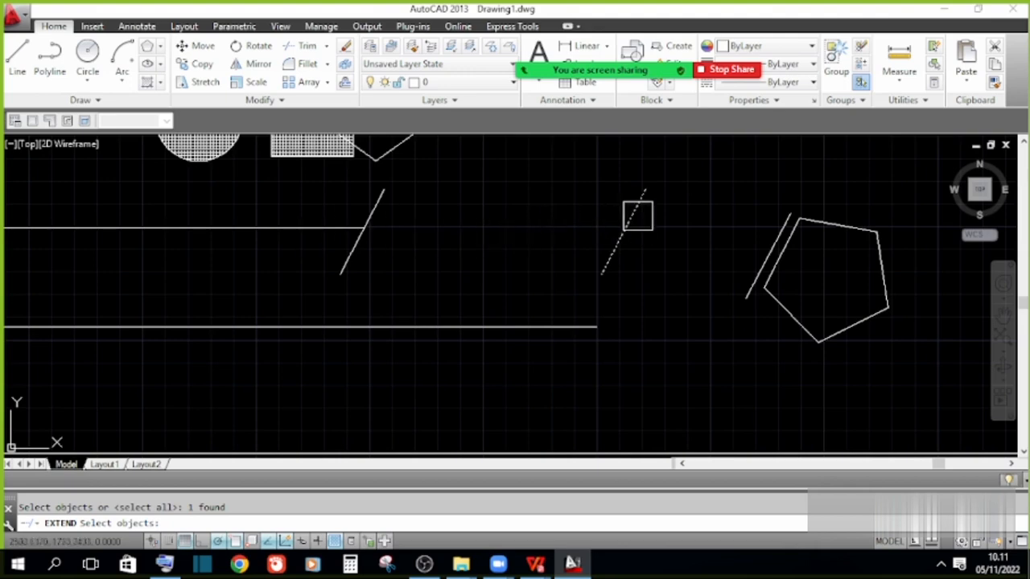
key("Return")
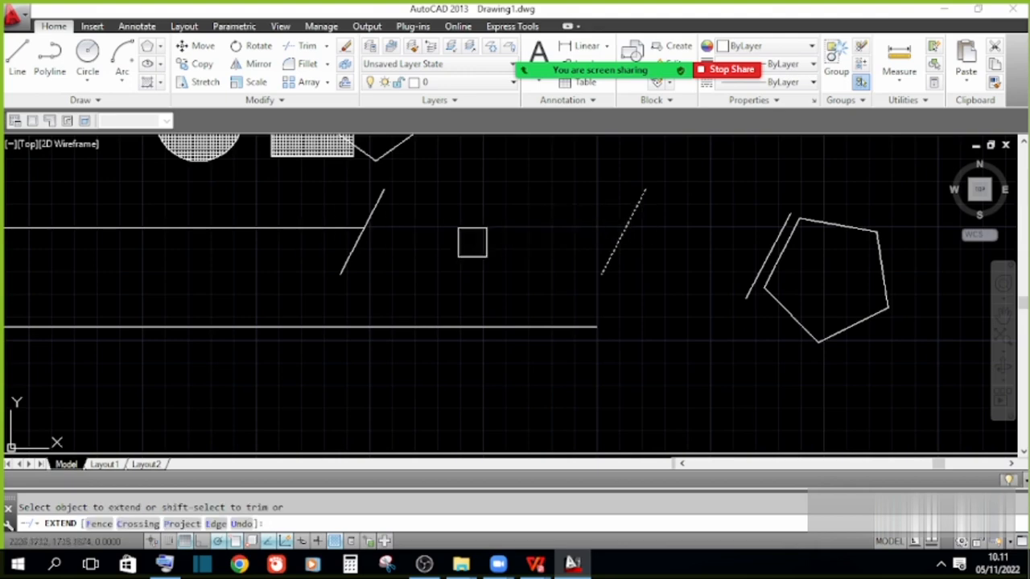
left_click(338, 227)
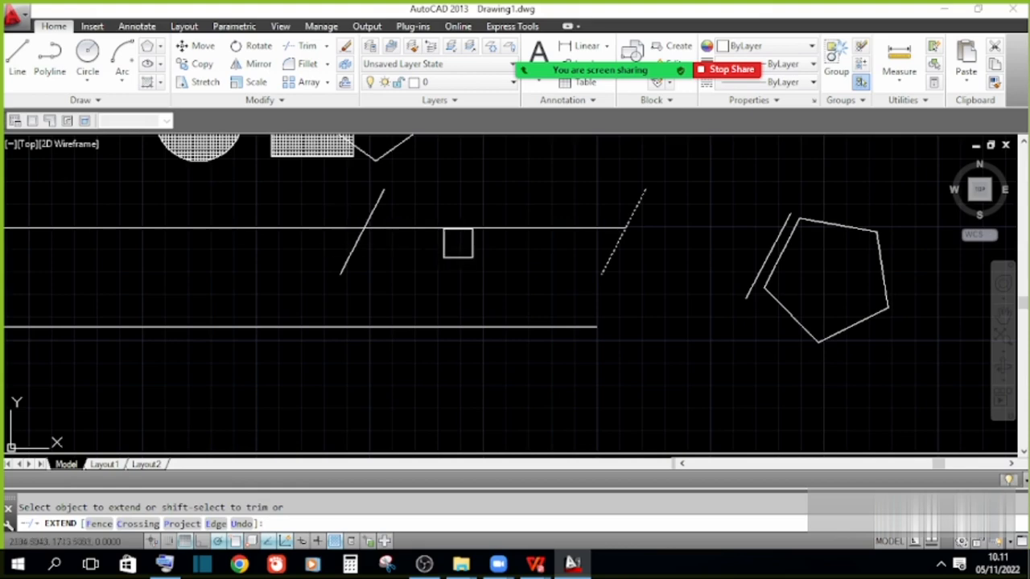
key("Return")
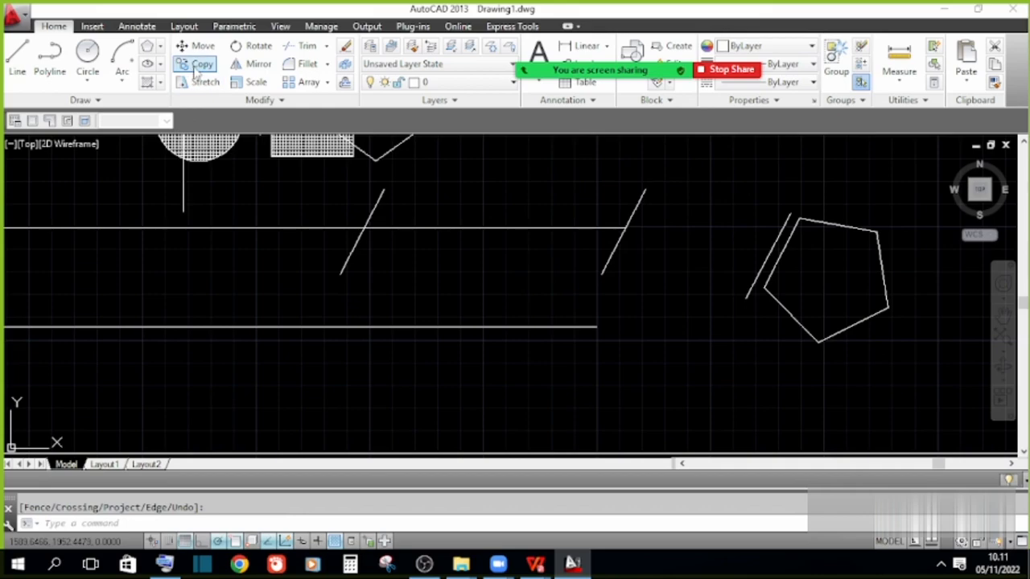
Copy the pentagon by its bottom vertex onto its own upper-right vertex, and stack another copy on that copy's upper-left vertex
scroll(330, 161, "down", 5)
scroll(563, 266, "down", 4)
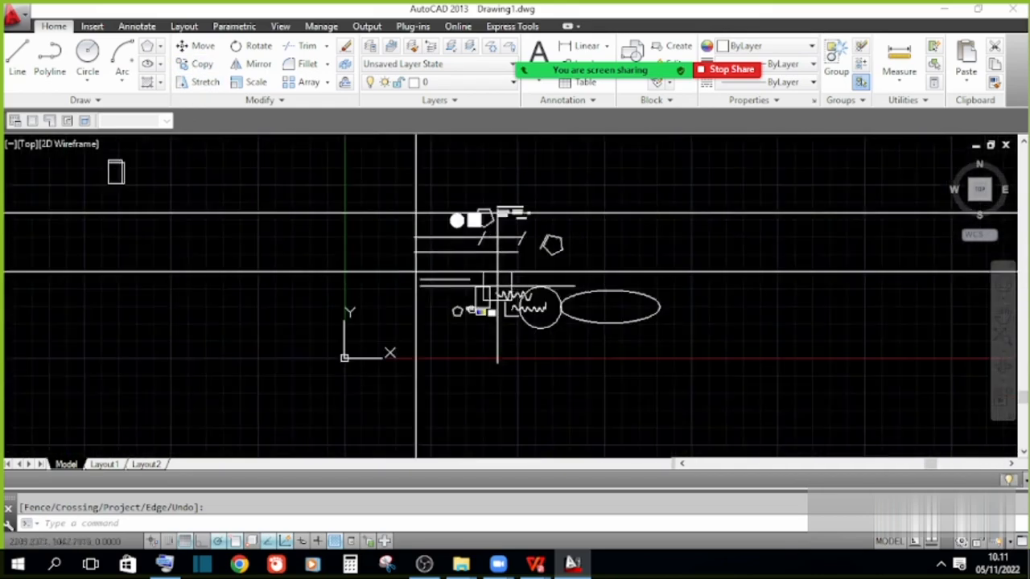
scroll(498, 284, "up", 5)
left_click(554, 280)
left_click(496, 225)
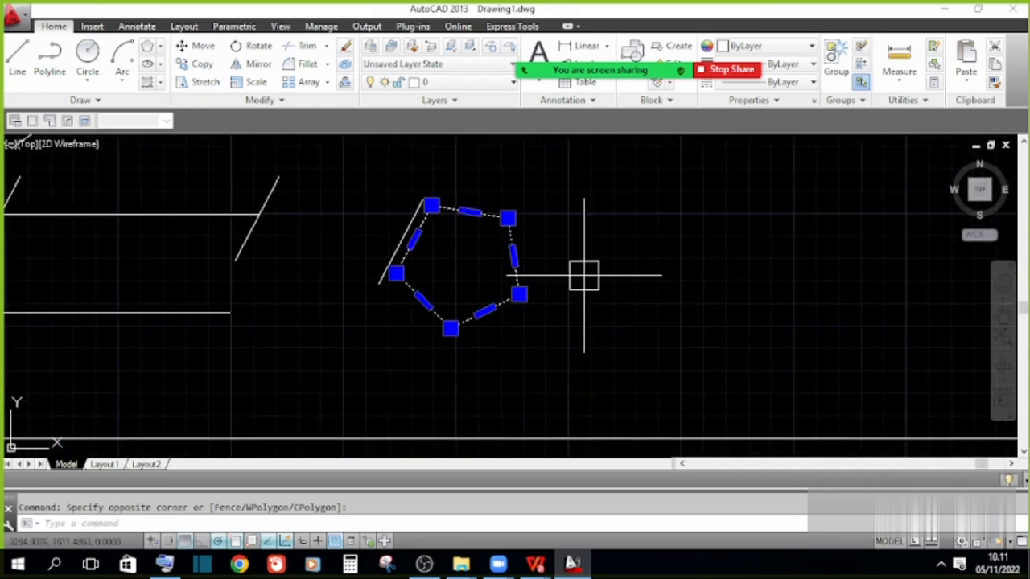
type("CO")
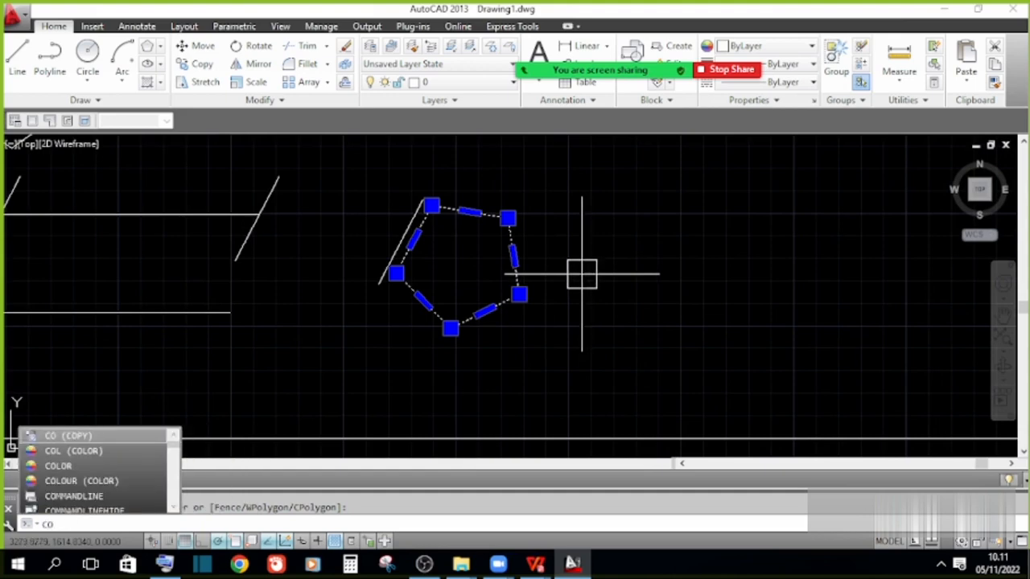
key("Return")
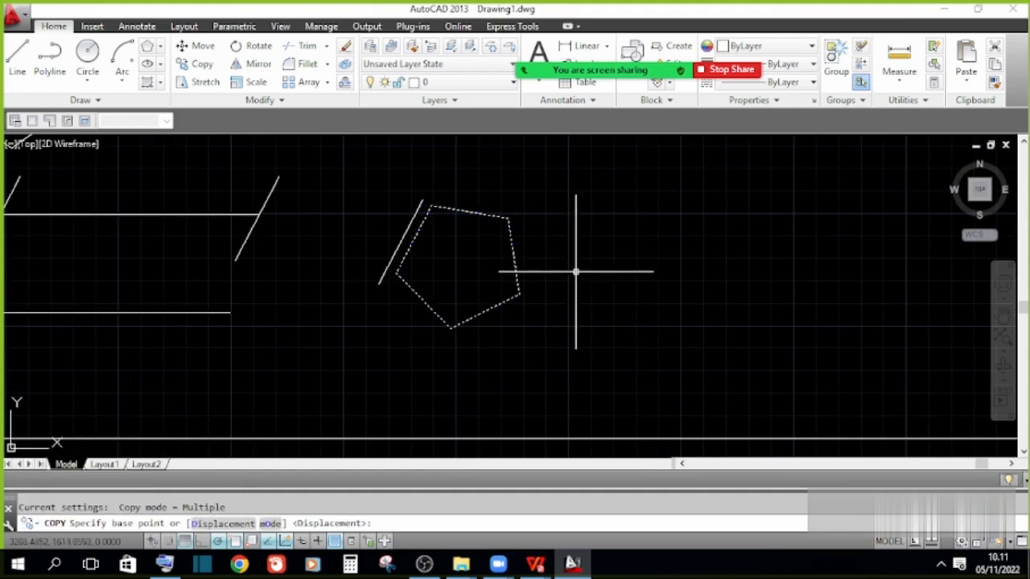
left_click(450, 328)
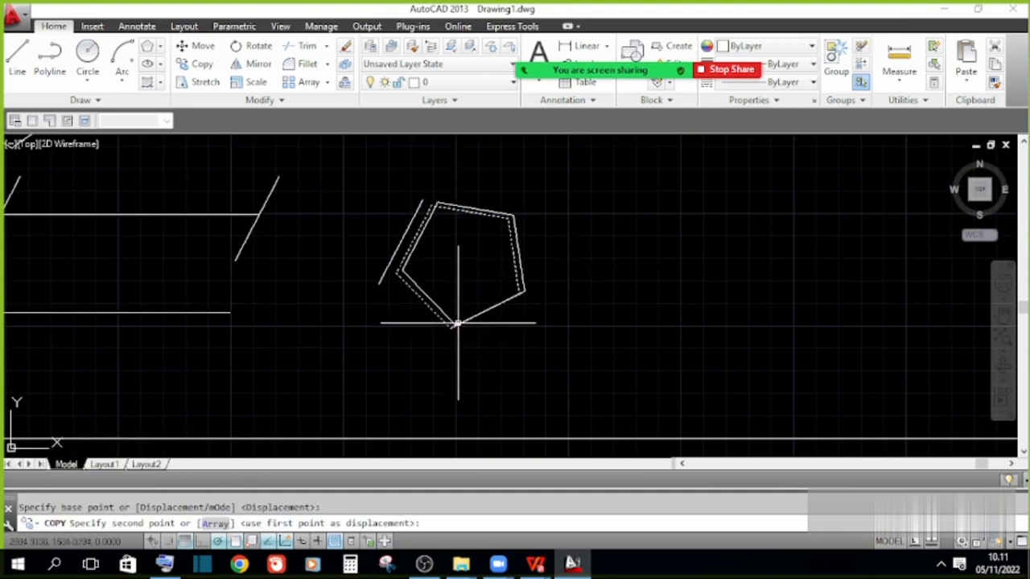
left_click(508, 217)
scroll(555, 284, "down", 2)
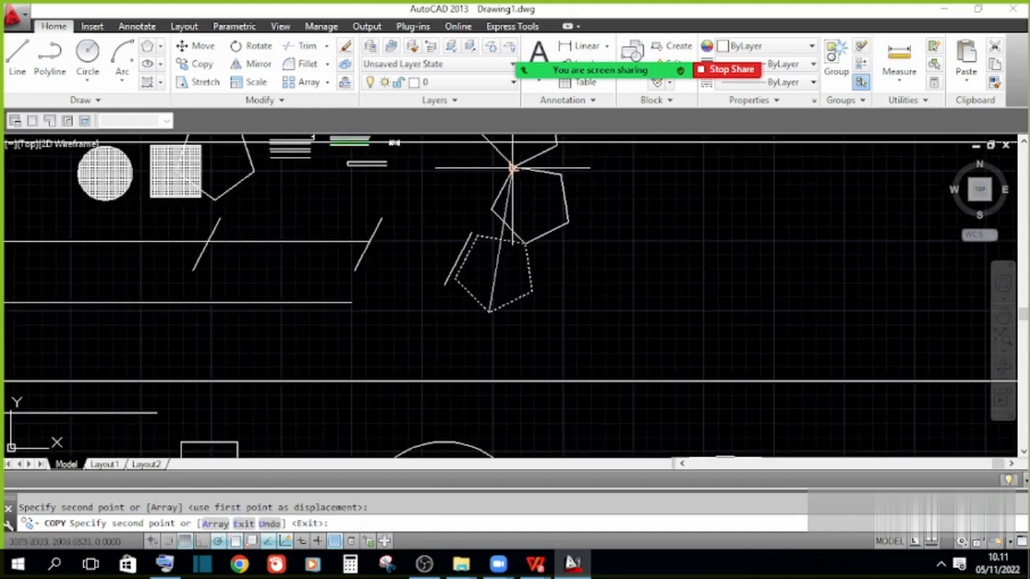
Place three more pentagon copies to the right, the last one standing on the preceding copy's upper-right vertex
left_click(616, 241)
left_click(755, 287)
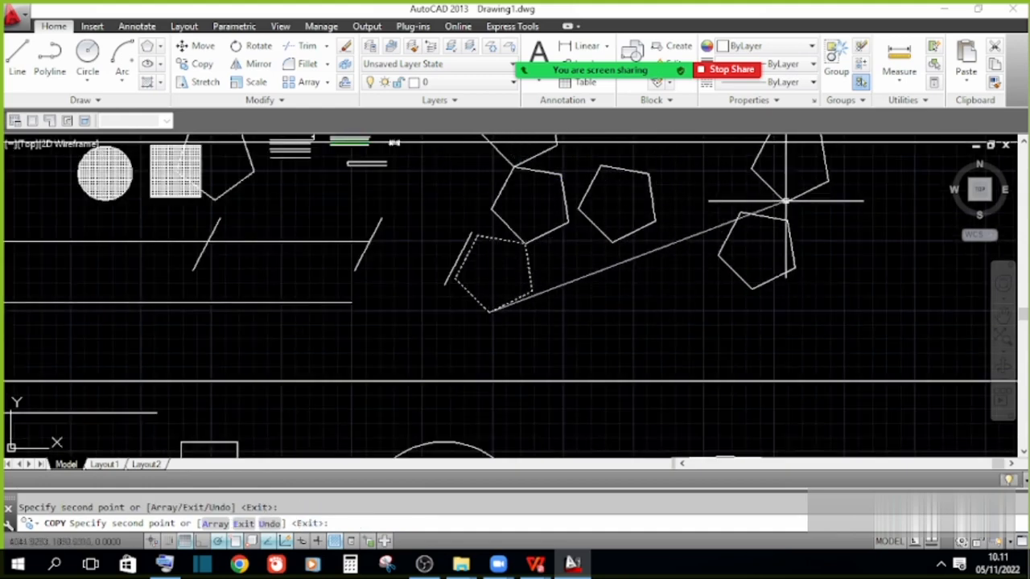
left_click(787, 218)
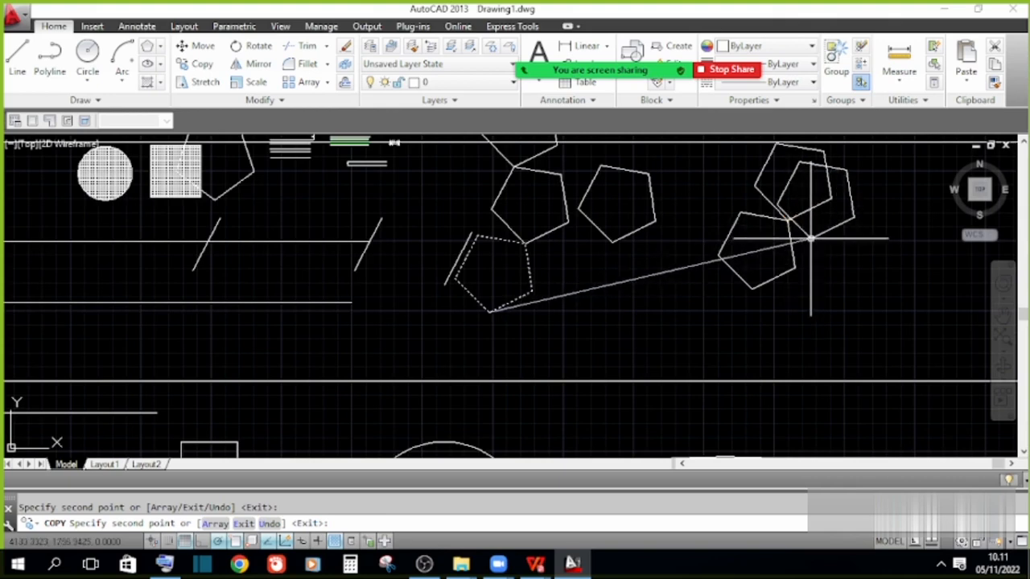
key("Escape")
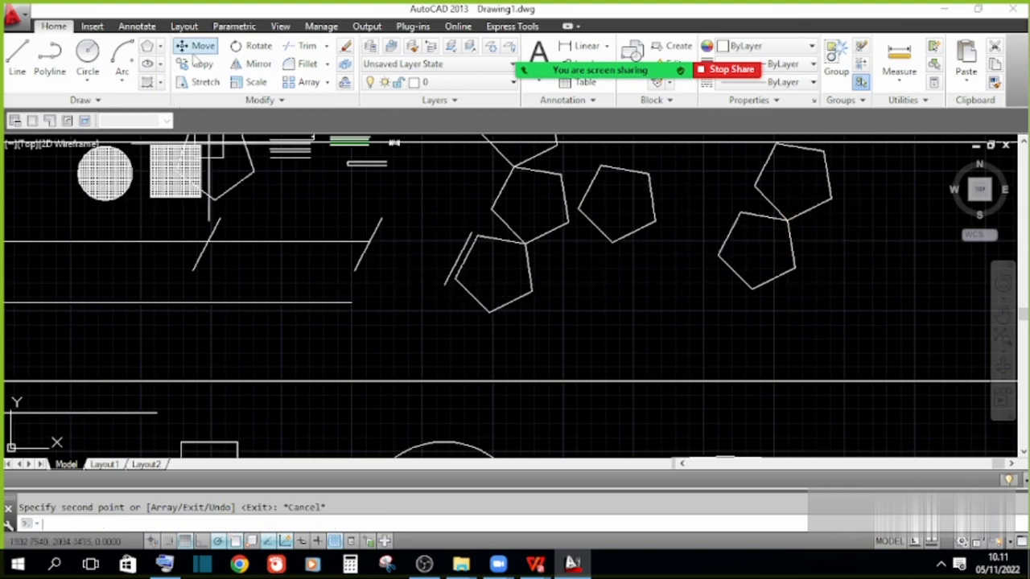
Mirror the two joined rightmost pentagons about a vertical line through the upper one's right vertex, keeping the source objects
scroll(352, 241, "down", 4)
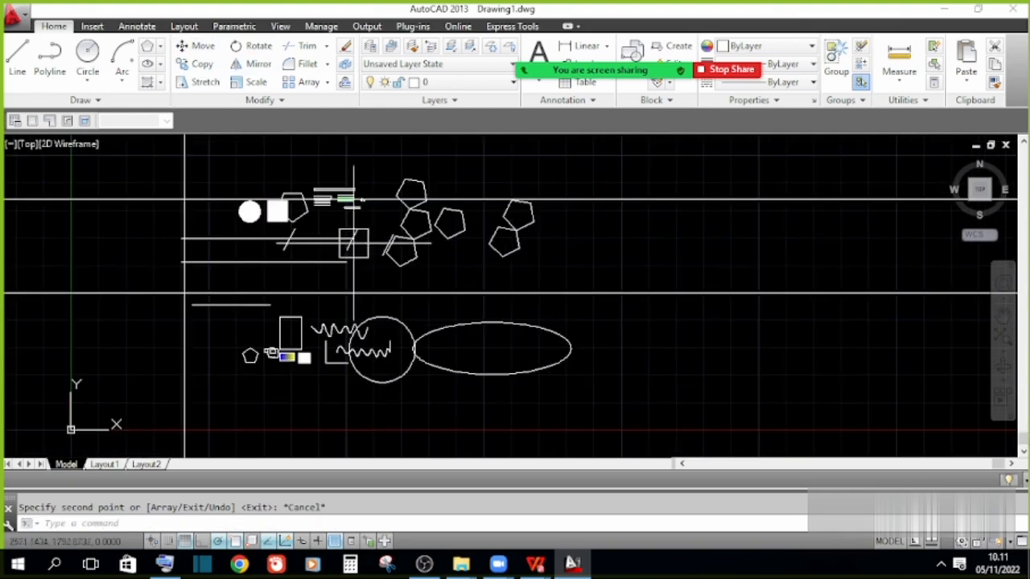
scroll(566, 214, "up", 4)
left_click_drag(505, 229, 455, 195)
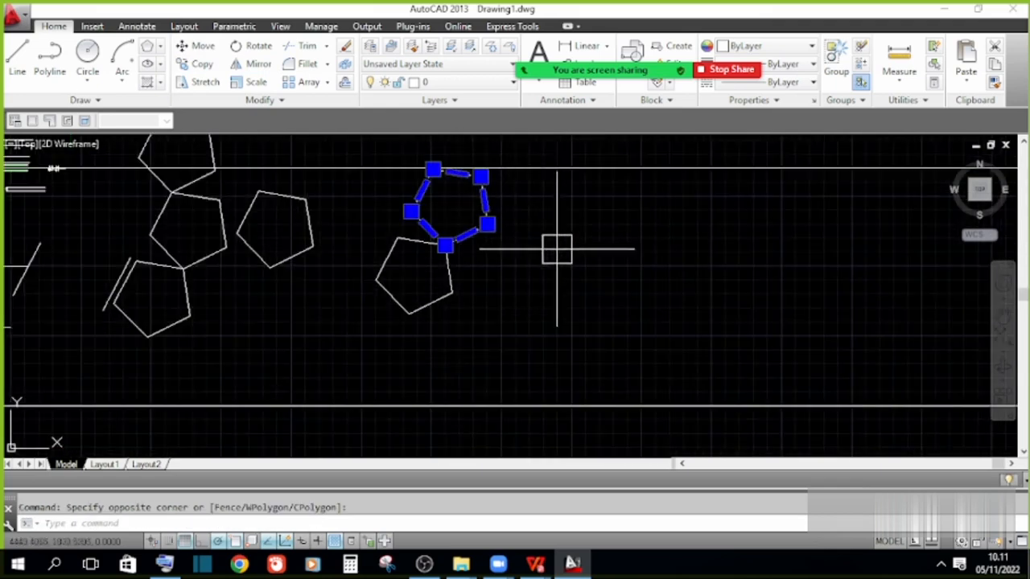
key("Escape")
left_click_drag(481, 288, 427, 228)
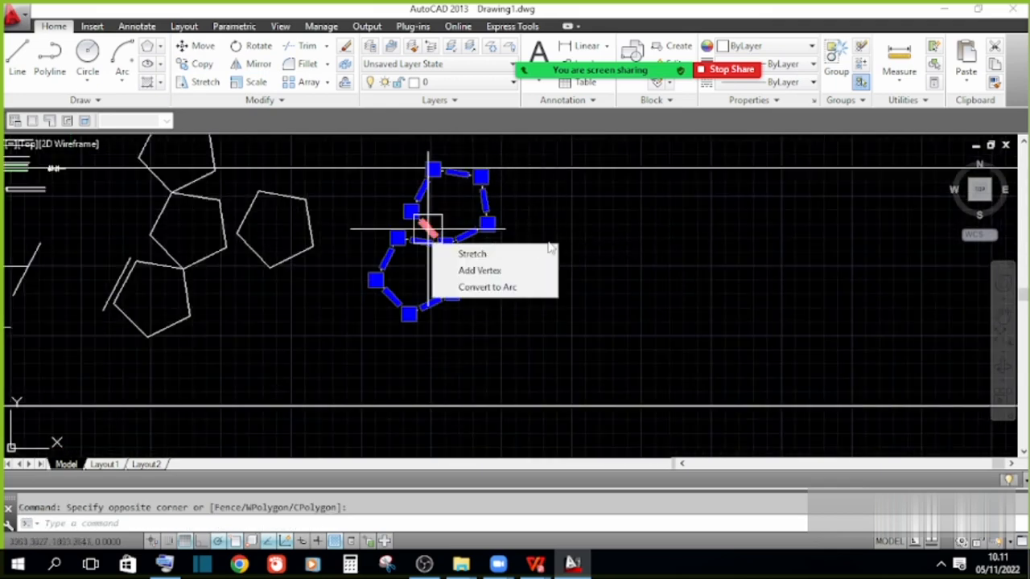
key("Escape")
left_click_drag(508, 297, 442, 218)
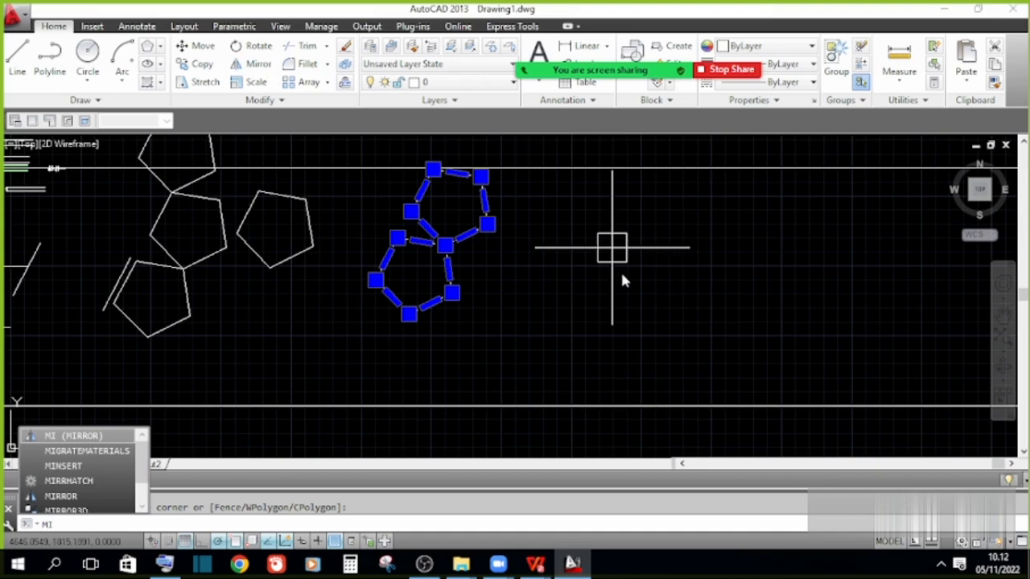
key("Return")
scroll(586, 292, "up", 2)
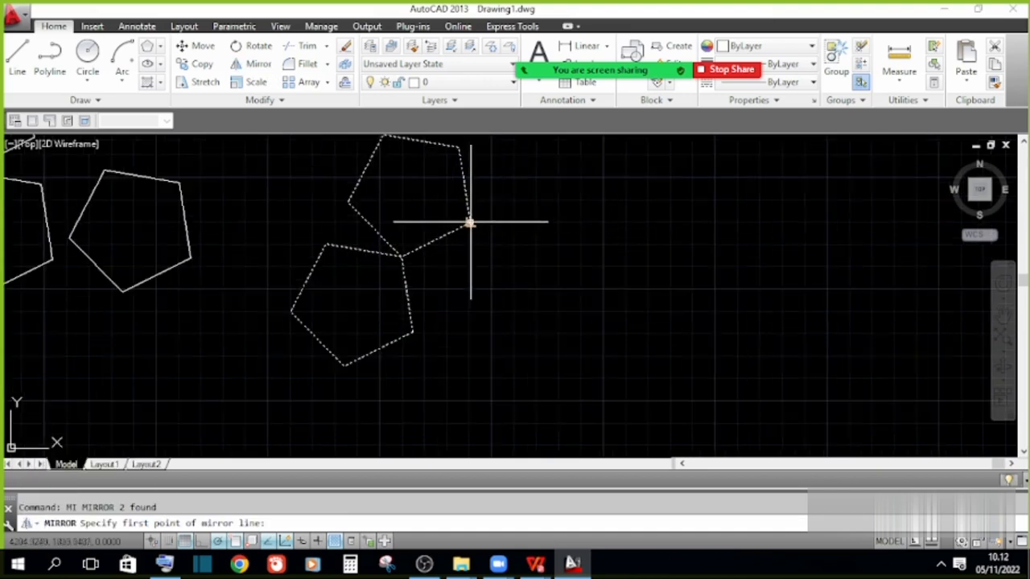
left_click(471, 222)
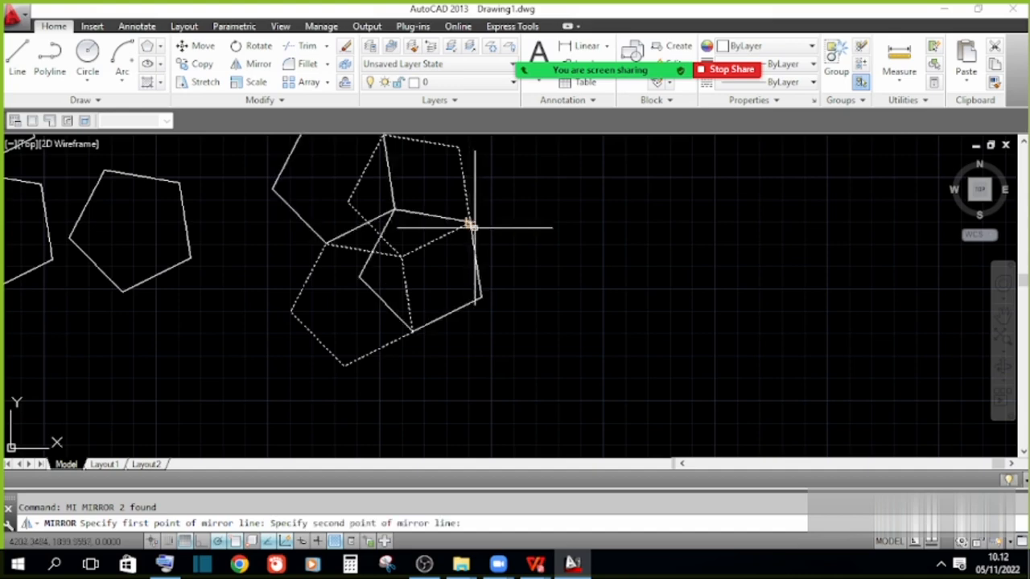
left_click(470, 320)
key("Return")
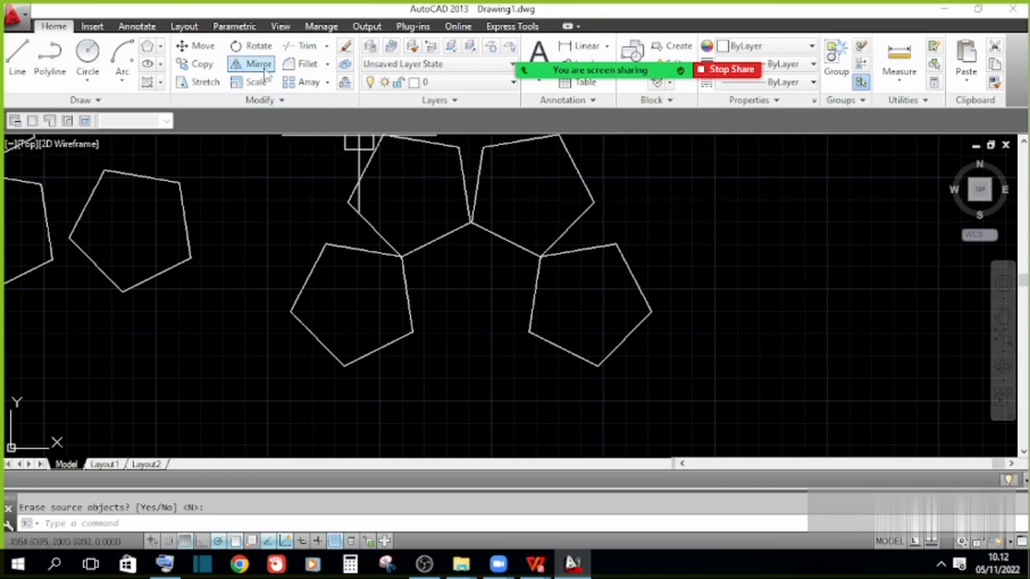
Look over the Fillet, Chamfer and Blend Curves variants and read the Modify toolbar descriptions in the WPS Office PDF
left_click(328, 64)
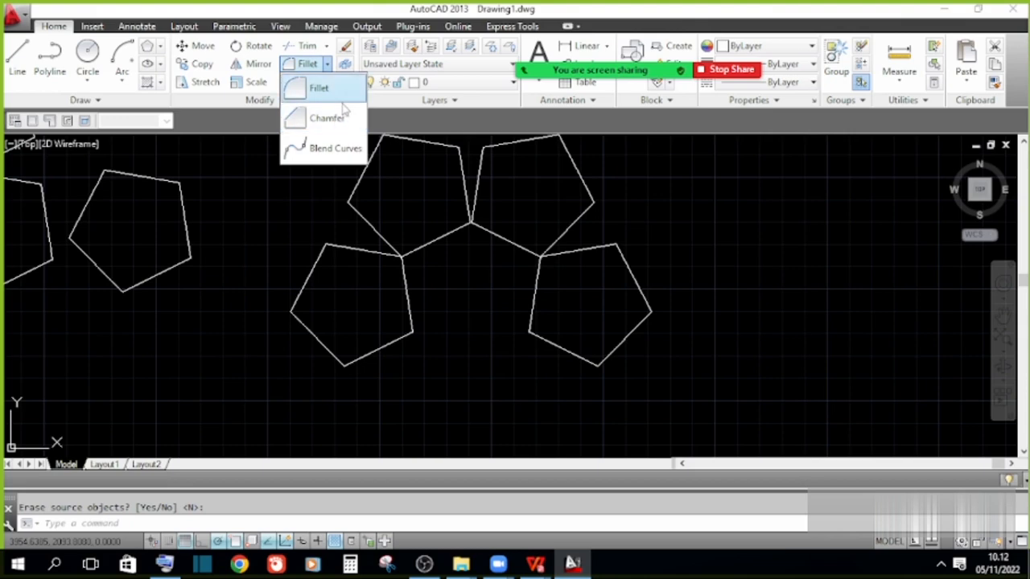
key("alt+Tab")
scroll(618, 386, "down", 3)
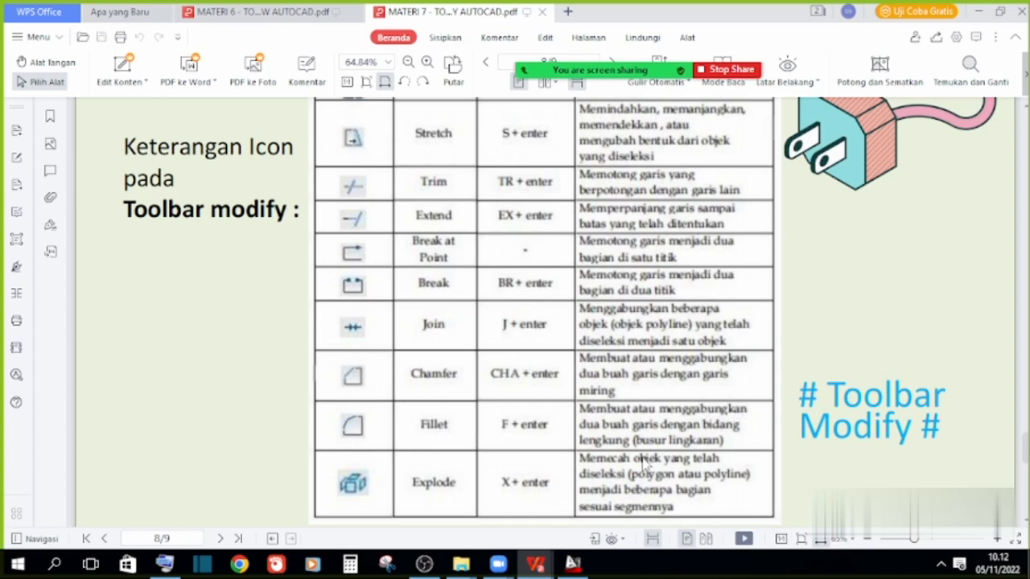
left_click(977, 12)
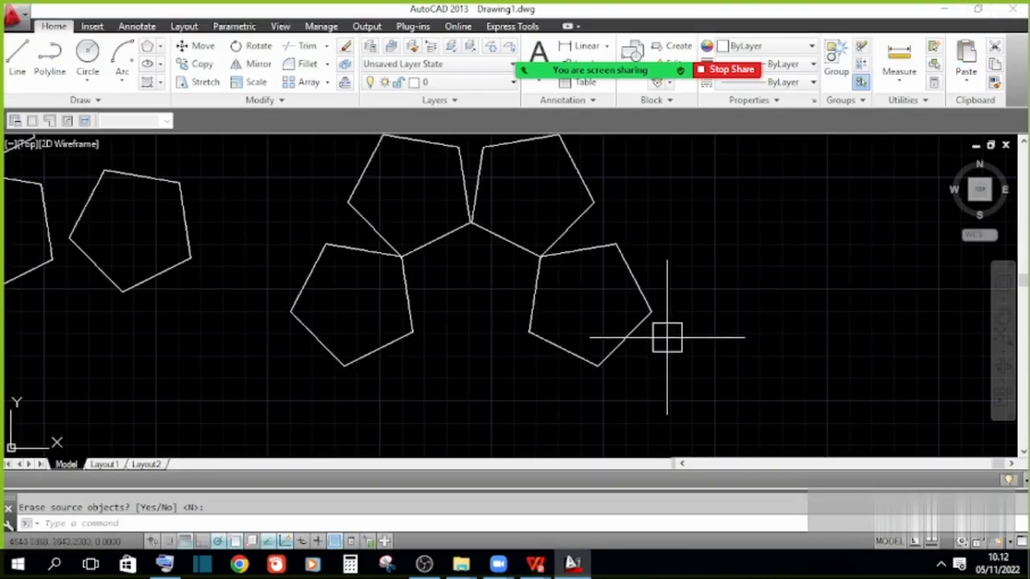
Draw a horizontal line in an empty area and a separate vertical line starting below and left of its left end
left_click(50, 57)
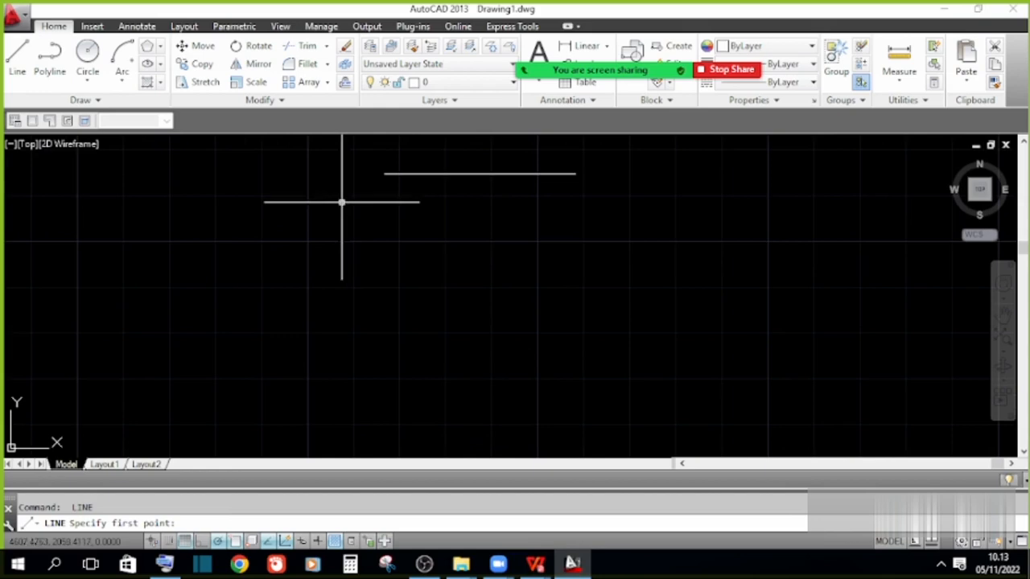
left_click(336, 209)
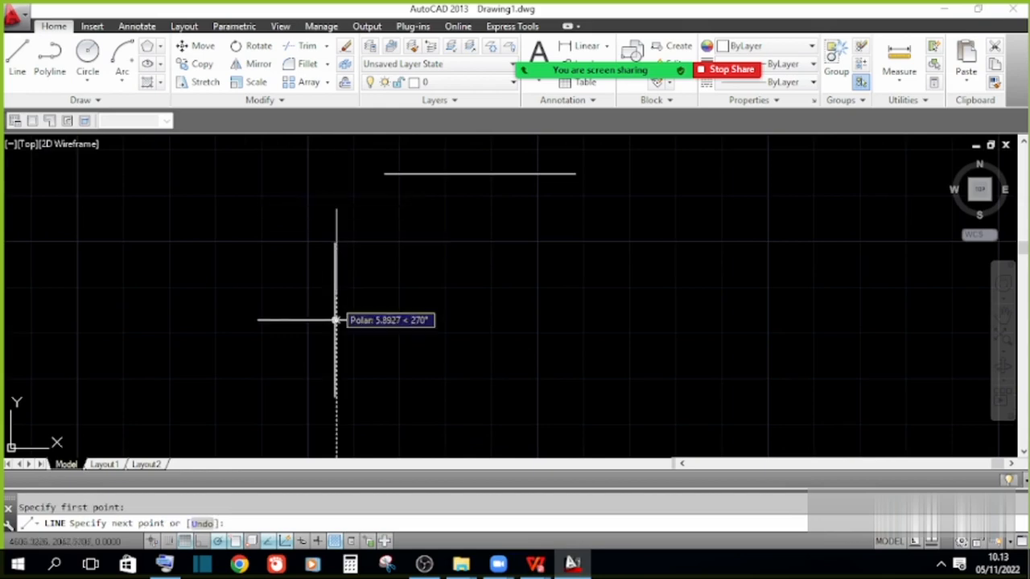
left_click(337, 350)
key("Escape")
middle_click_drag(442, 285, 541, 296)
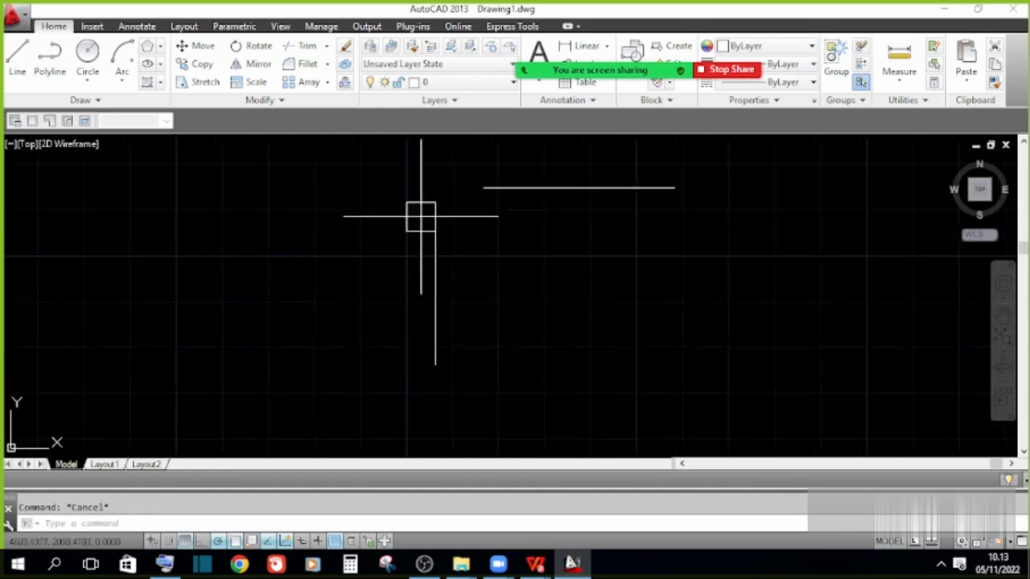
Fillet the vertical line and the horizontal line into a rounded corner with a radius of 10
scroll(464, 296, "up", 2)
left_click(304, 63)
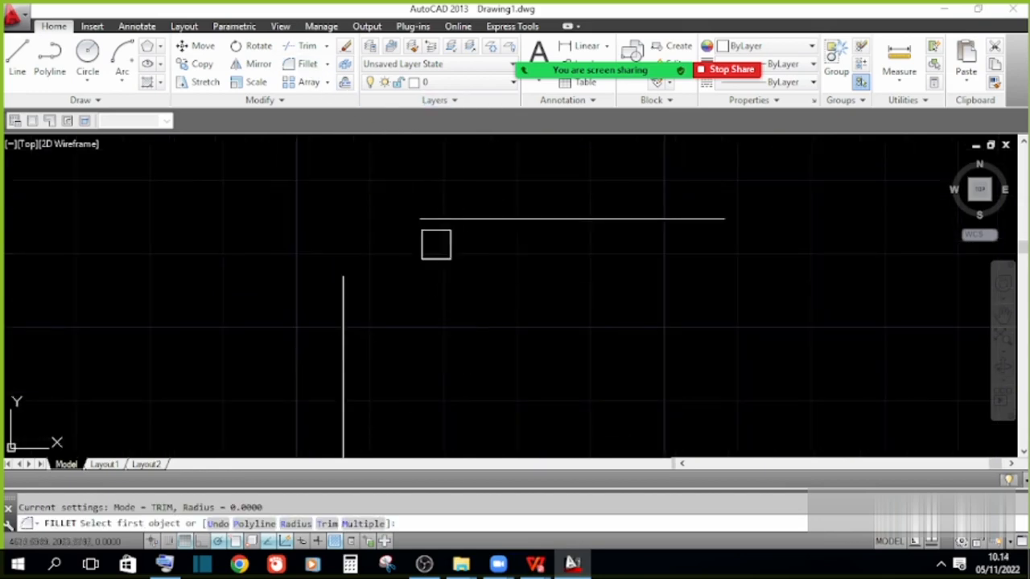
left_click(344, 304)
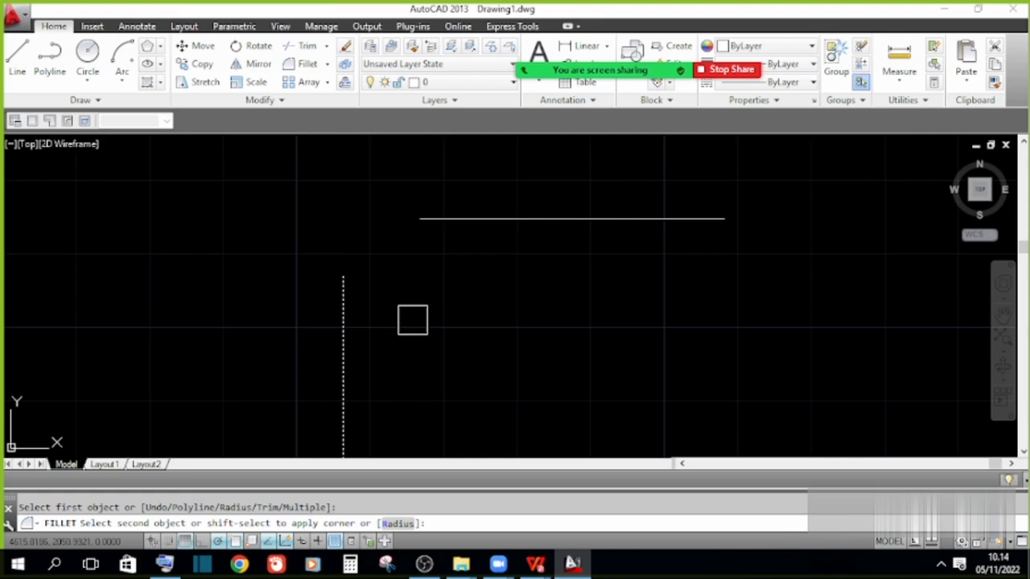
key("Return")
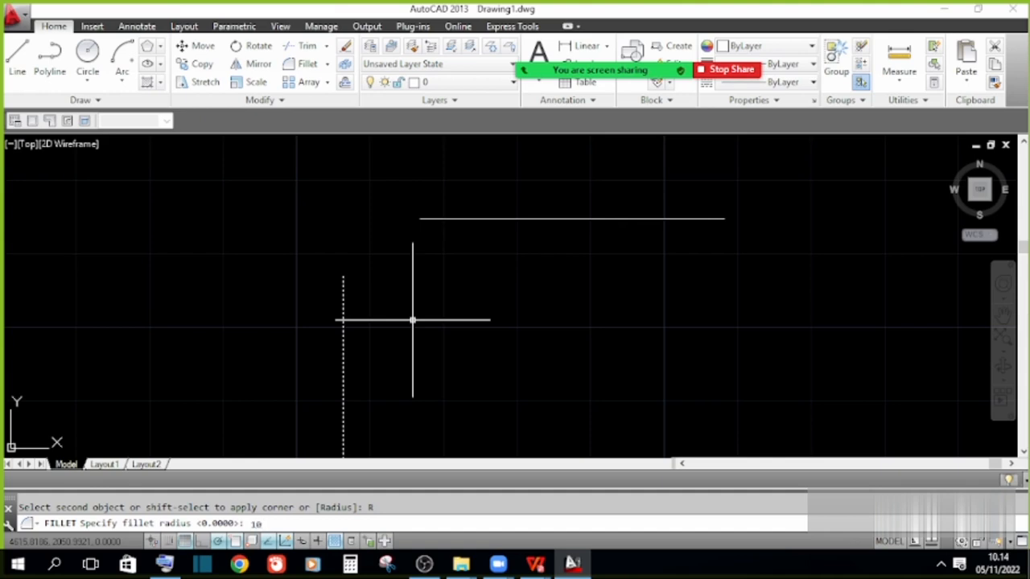
key("Return")
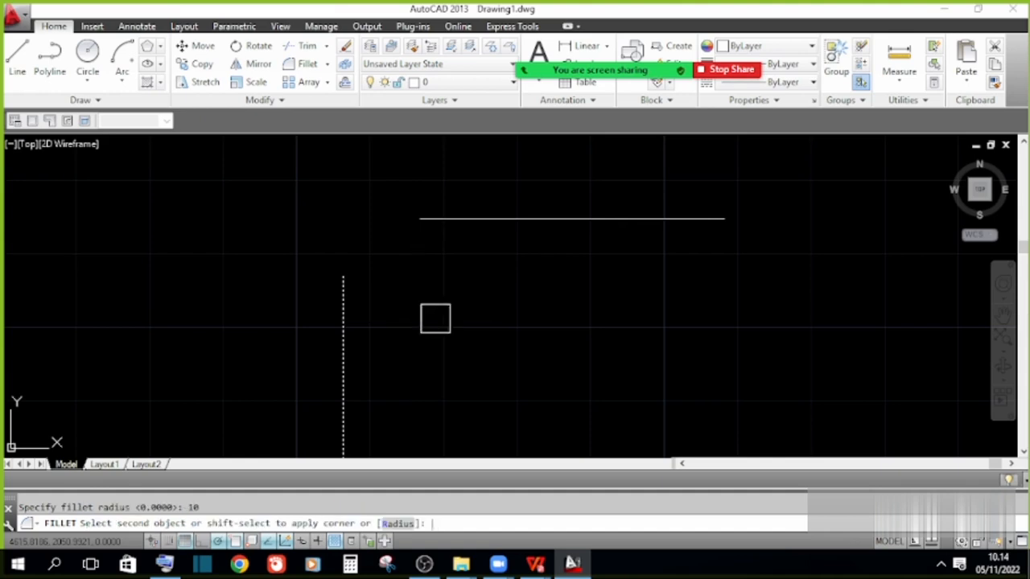
left_click(448, 220)
Draw a freehand rectangle, slightly wider than tall, below the filleted pair of lines
scroll(423, 222, "down", 4)
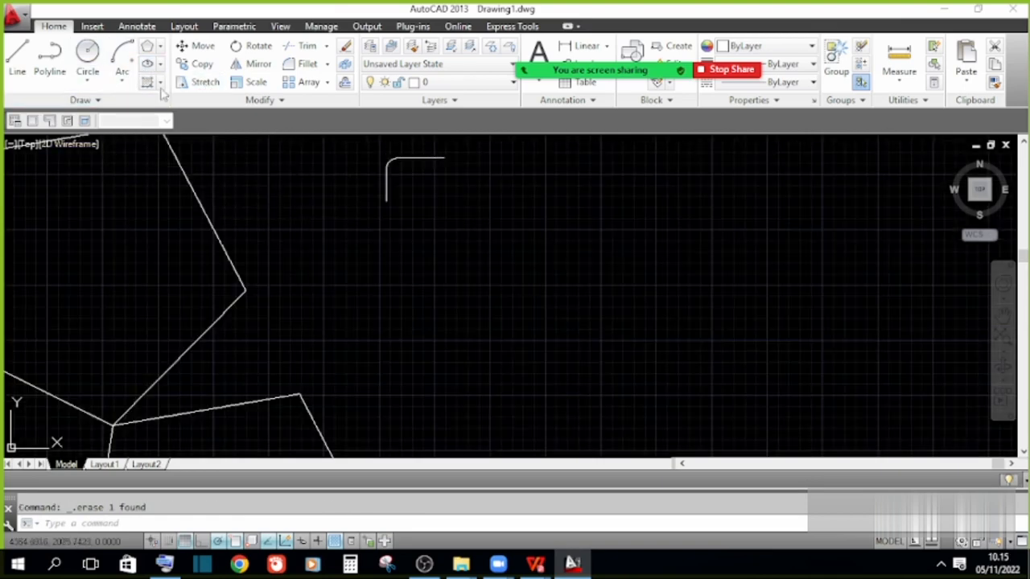
type("REC")
key("Return")
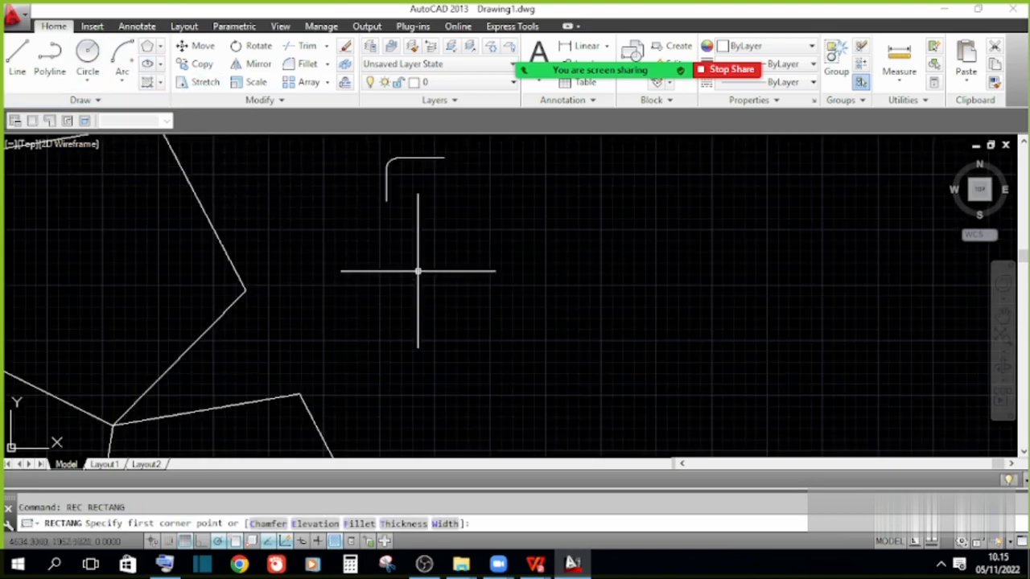
left_click(416, 254)
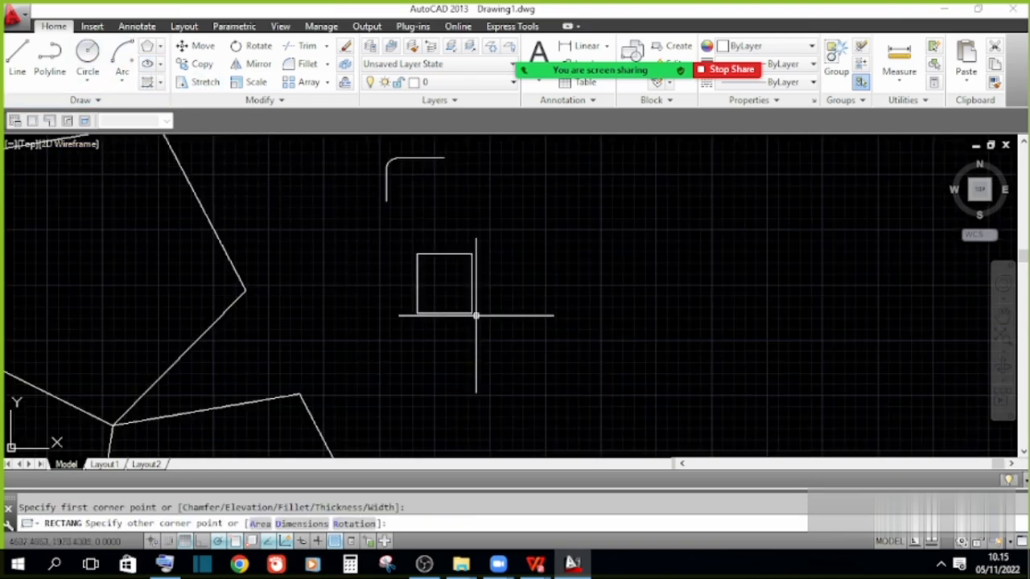
left_click(556, 368)
Fillet the rectangle's upper-left corner between its left and top sides with a radius of 10
scroll(418, 284, "up", 2)
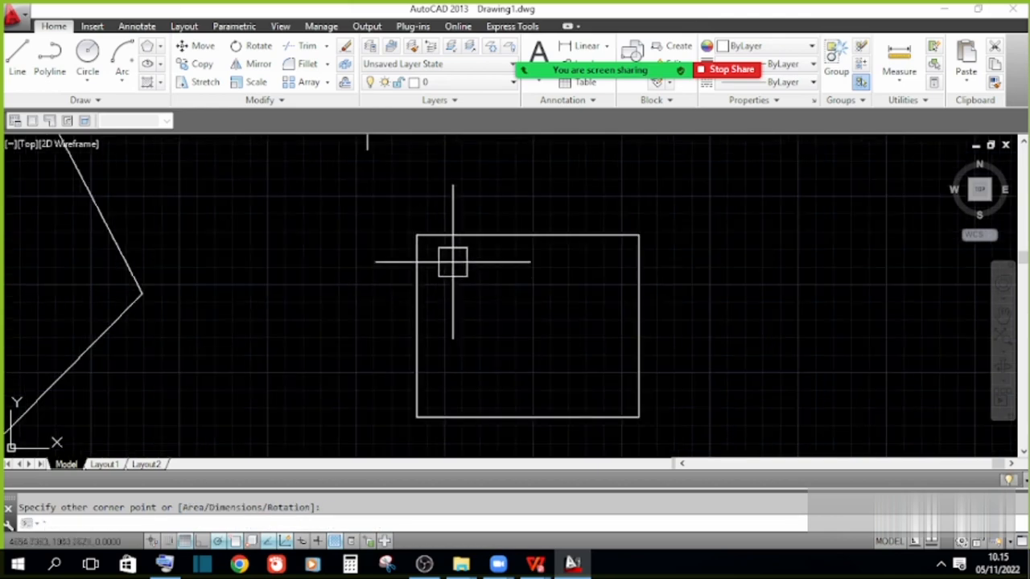
left_click(294, 68)
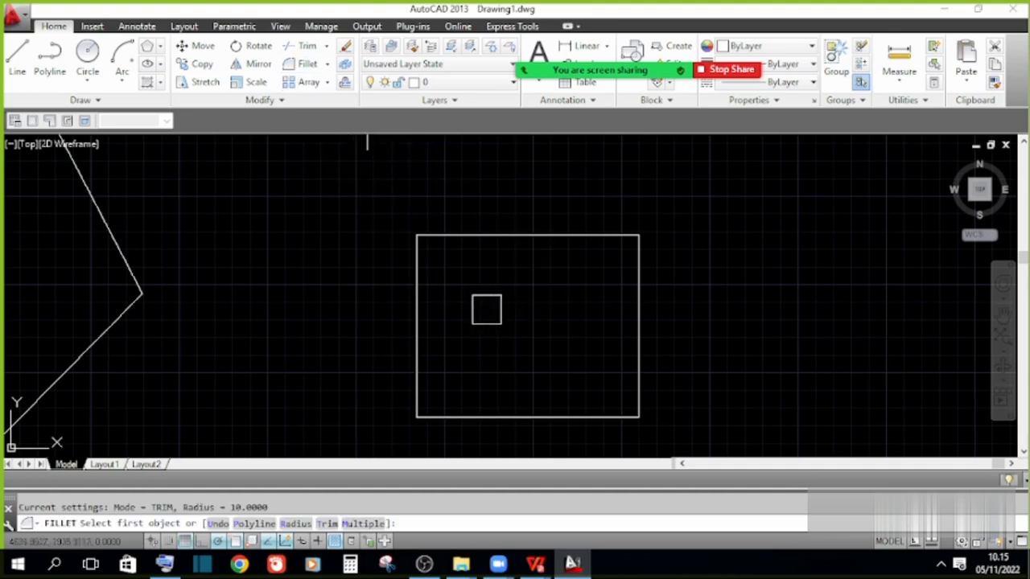
left_click(412, 288)
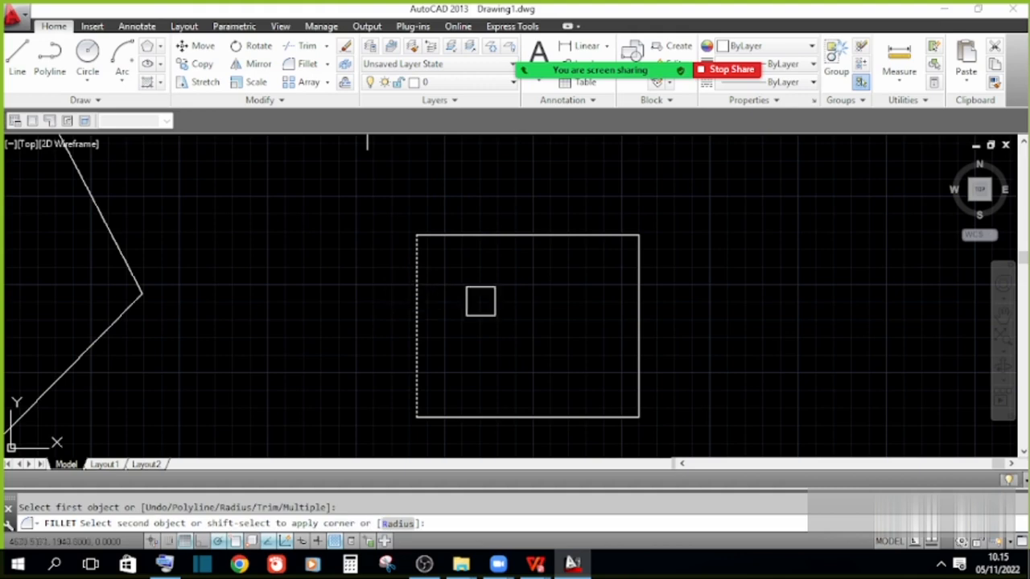
type("R")
key("Return")
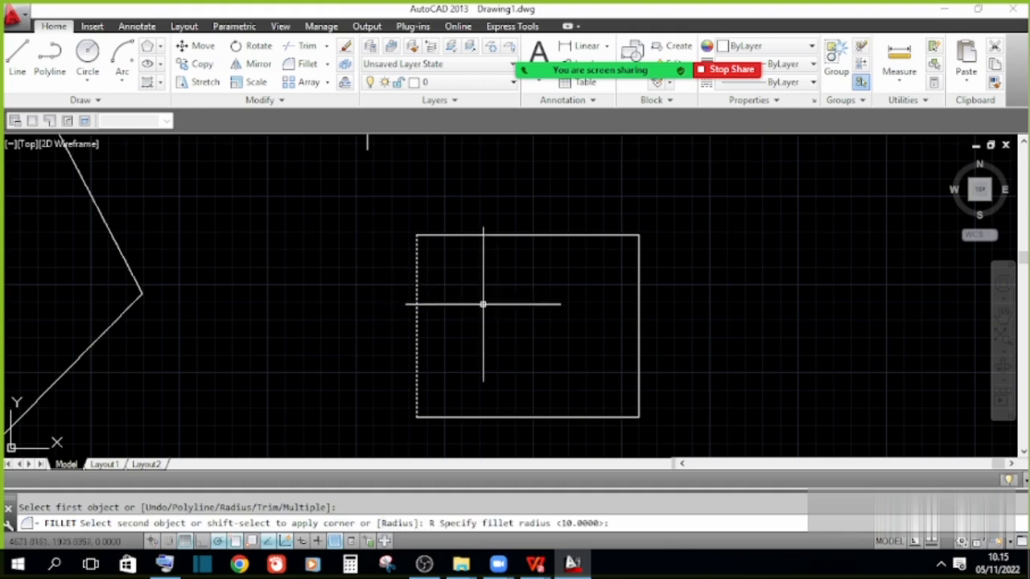
key("Return")
left_click(465, 236)
Examine the rectangle's rounded upper-left corner up close and select the whole rectangle
scroll(442, 286, "up", 3)
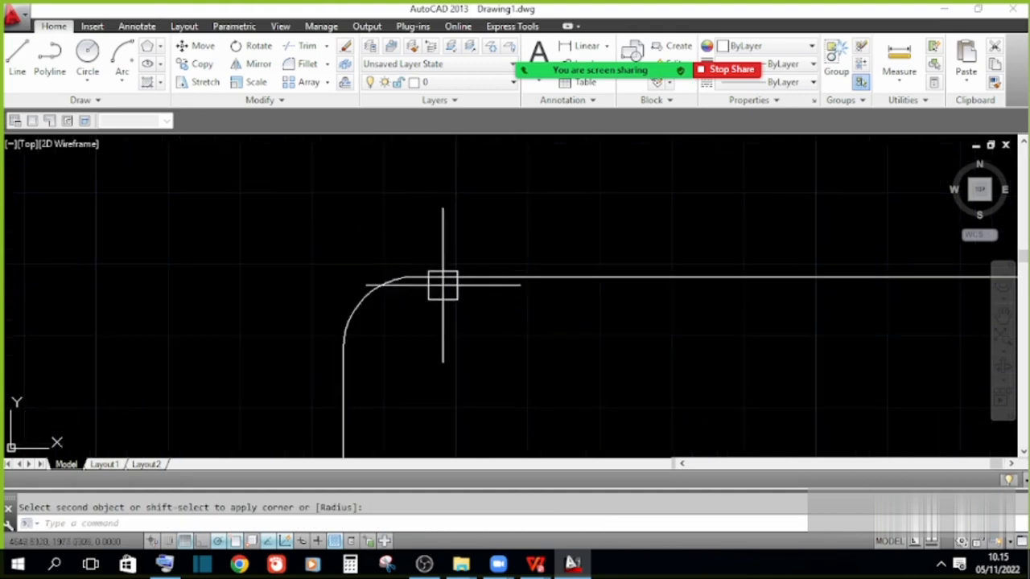
scroll(362, 301, "up", 4)
left_click(363, 306)
left_click(321, 258)
left_click(292, 231)
scroll(343, 193, "down", 10)
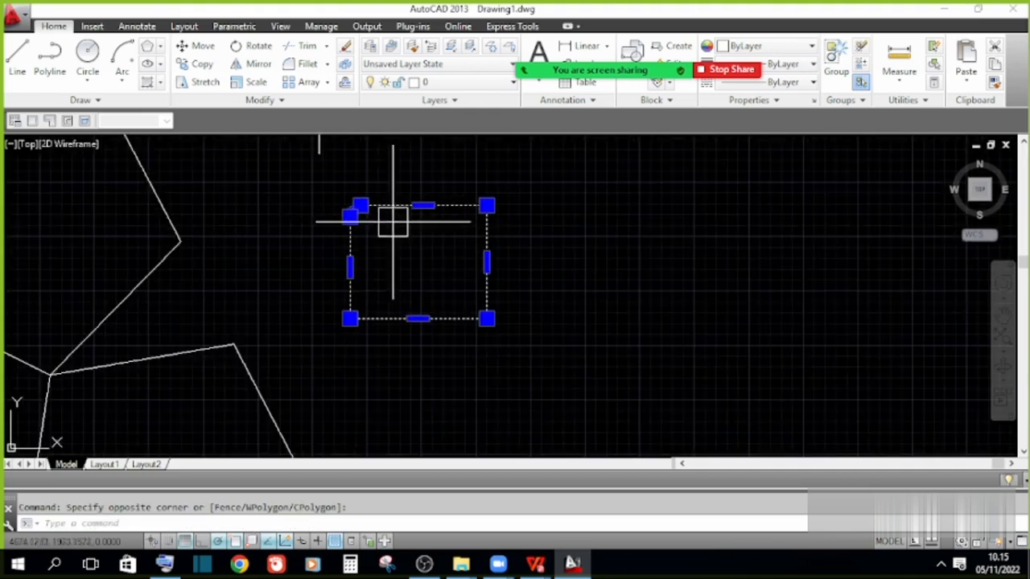
Try to chamfer the rectangle's upper-right corner with distances of 20 and 30
key("Escape")
scroll(472, 150, "up", 5)
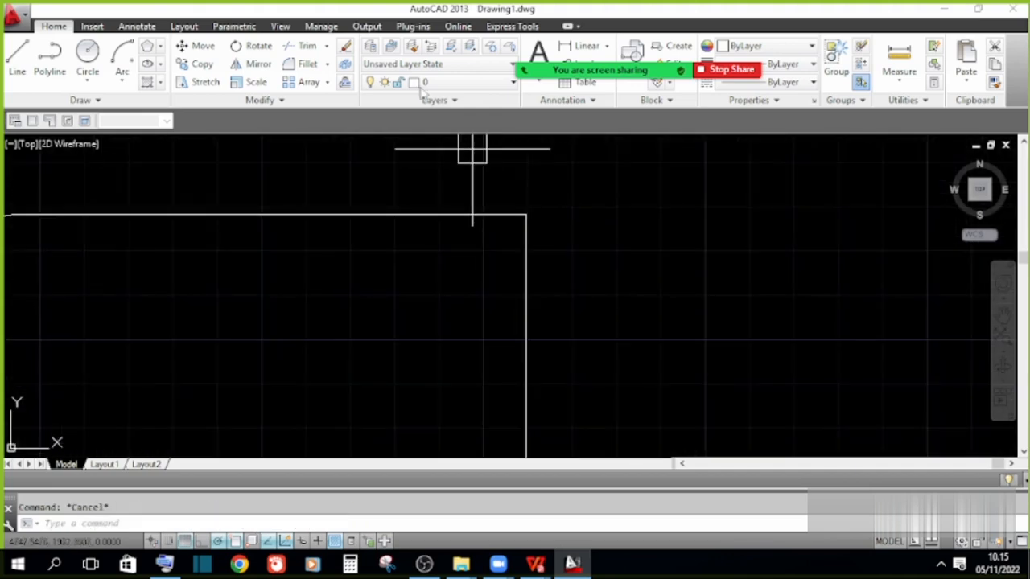
left_click(327, 67)
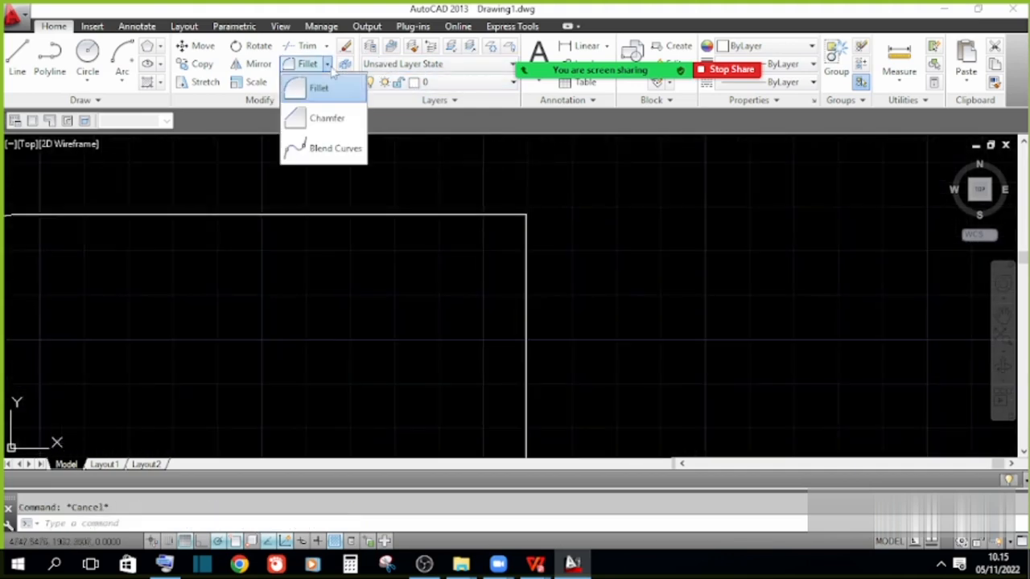
left_click(322, 119)
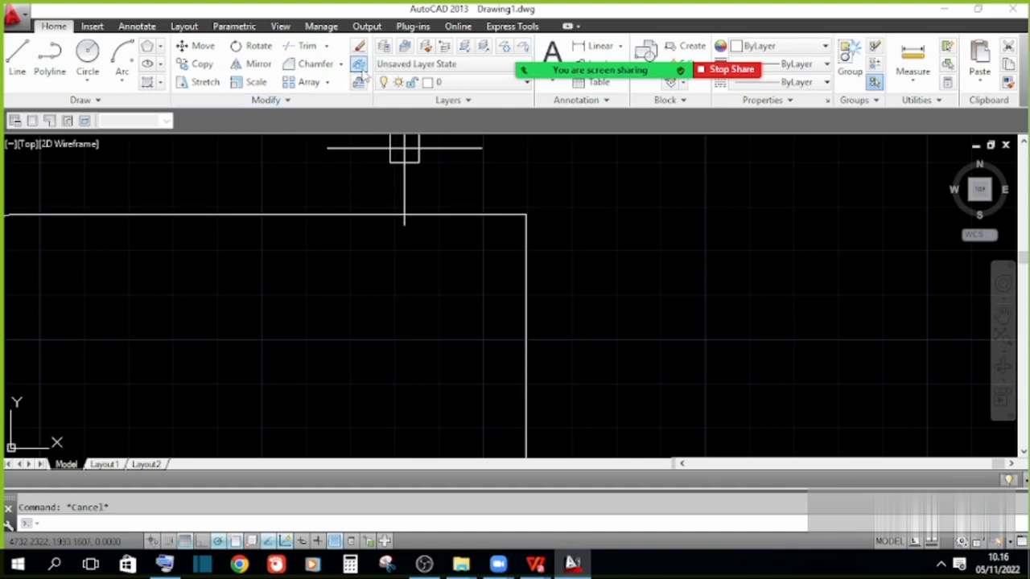
left_click(317, 65)
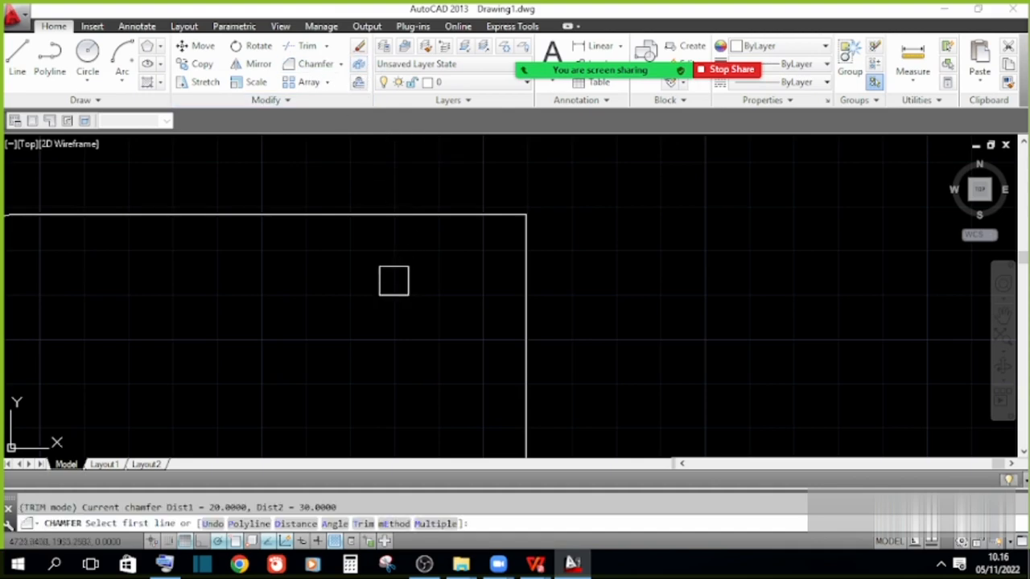
left_click(456, 220)
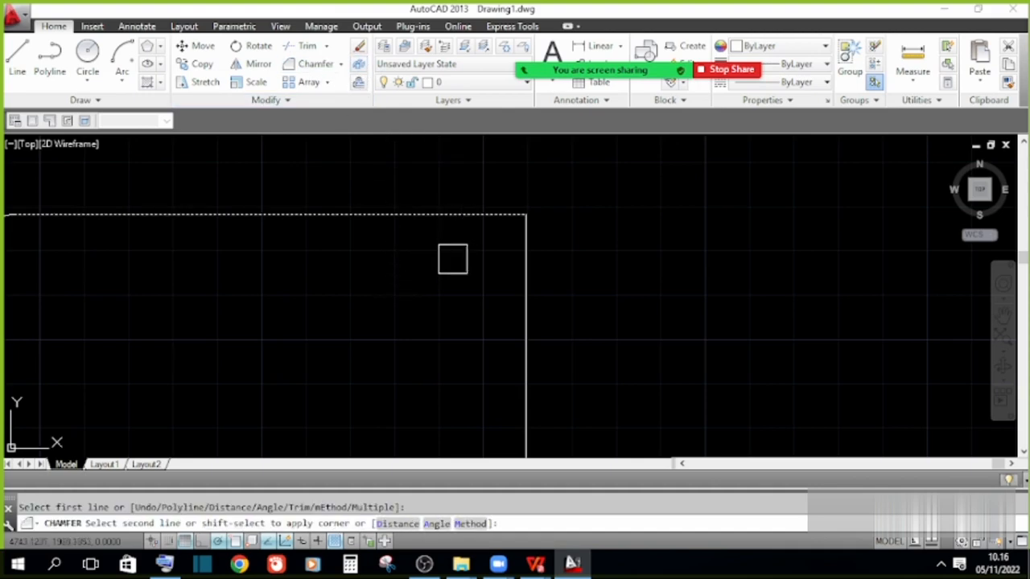
type("d")
key("Return")
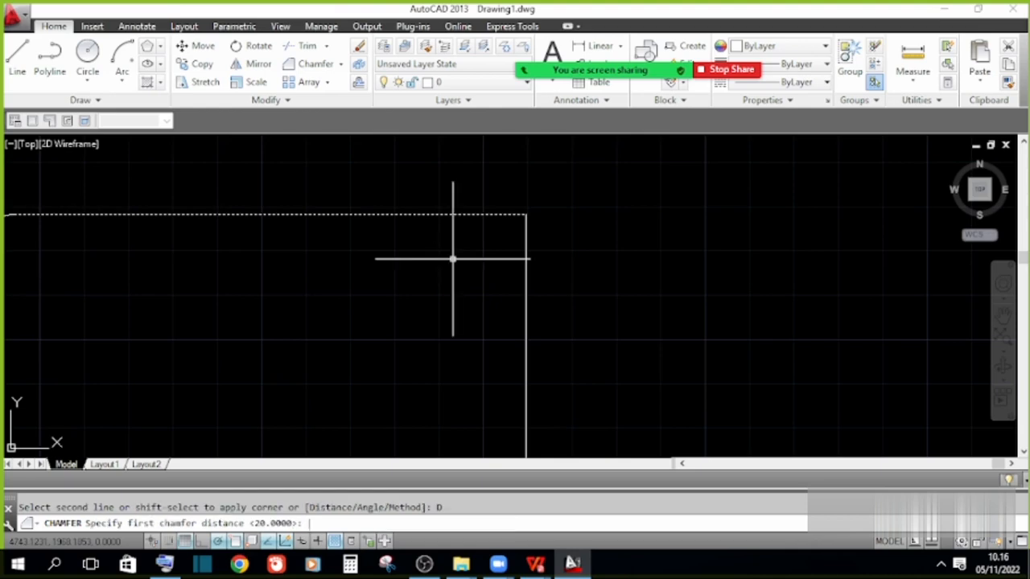
key("Return")
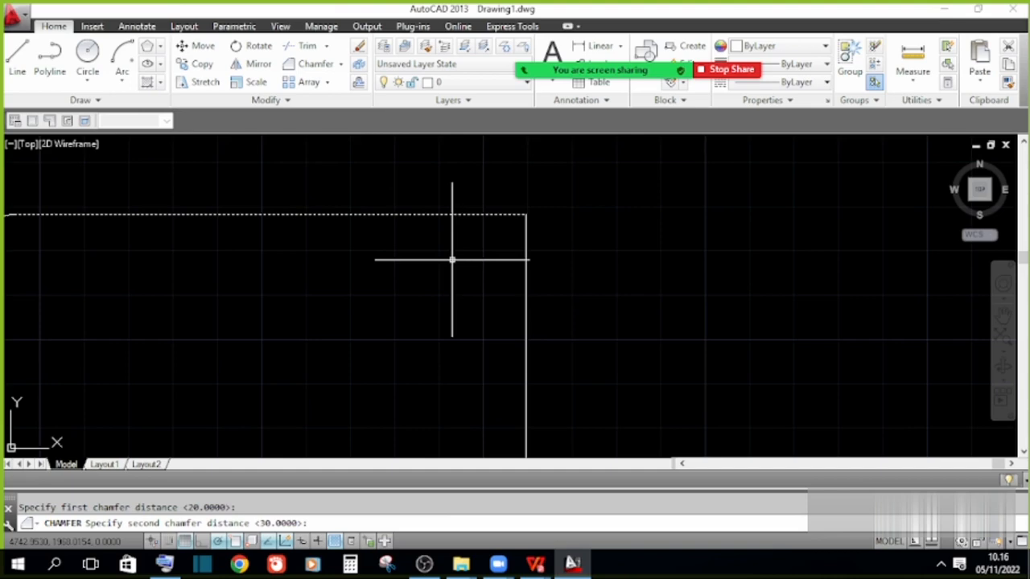
key("Return")
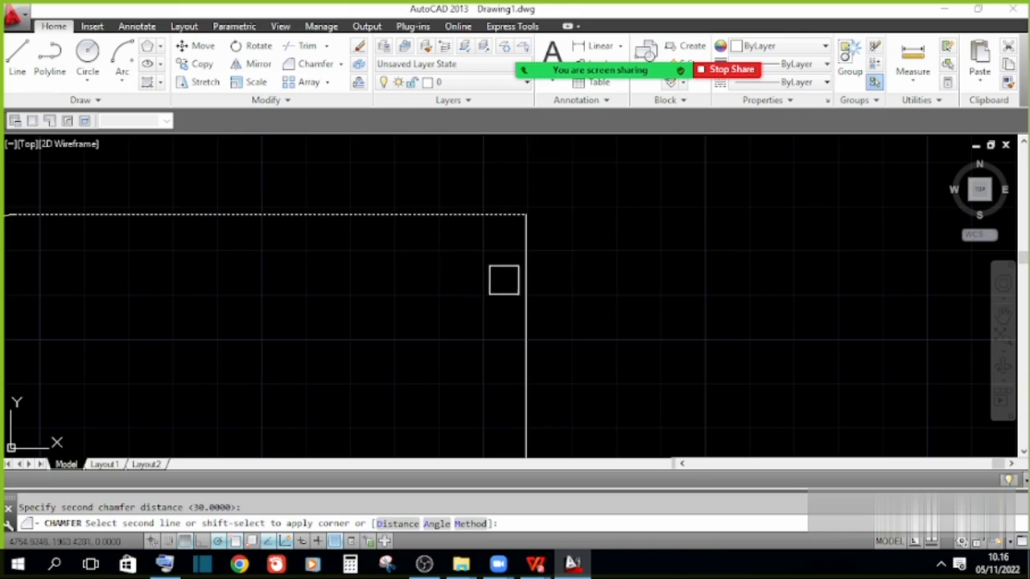
key("Escape")
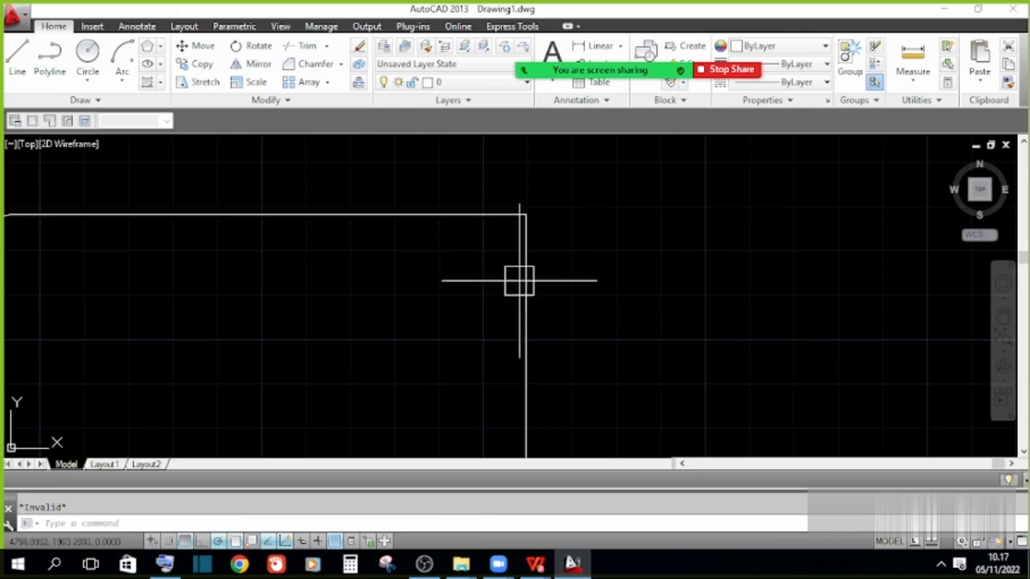
Chamfer the rectangle's upper-right corner, picking the top side for distance 20 and the right side for distance 30
scroll(524, 300, "down", 5)
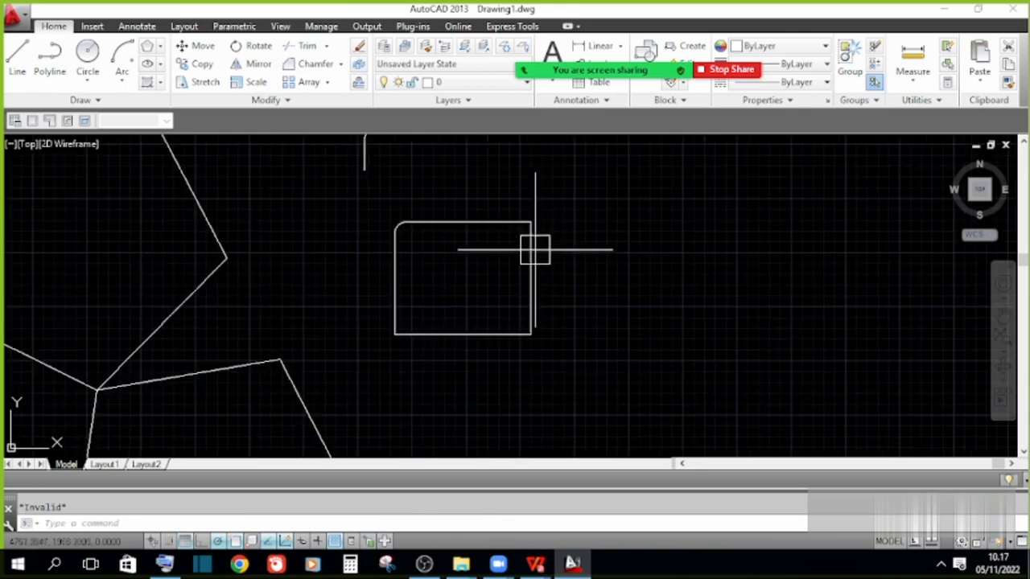
left_click(316, 64)
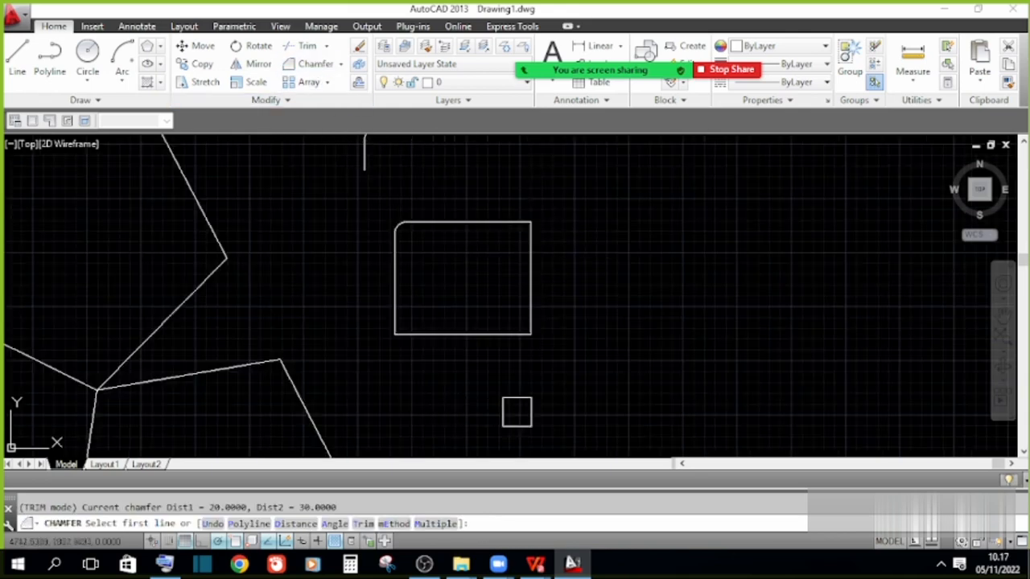
left_click(513, 223)
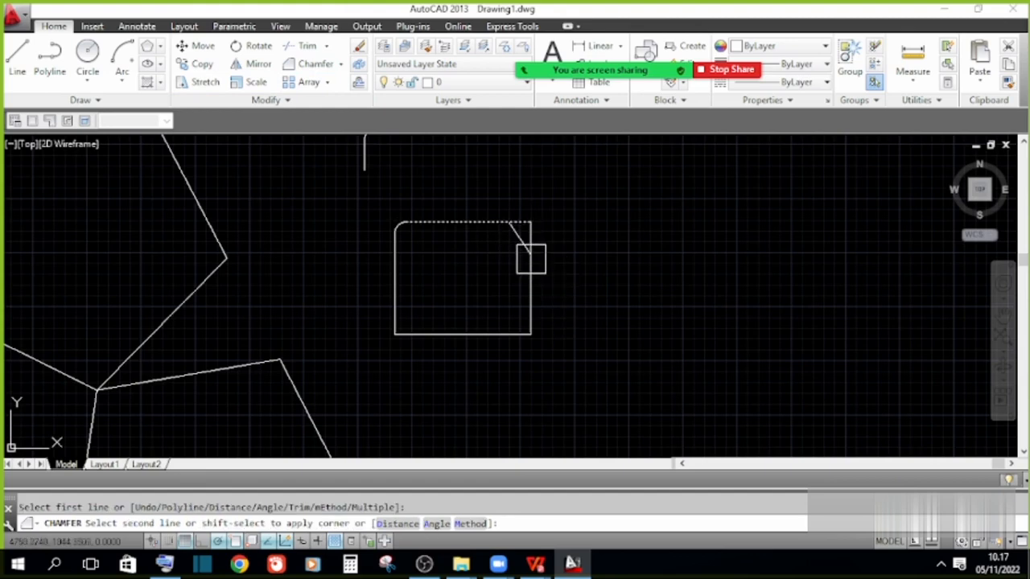
left_click(531, 256)
scroll(560, 234, "up", 2)
scroll(557, 245, "up", 4)
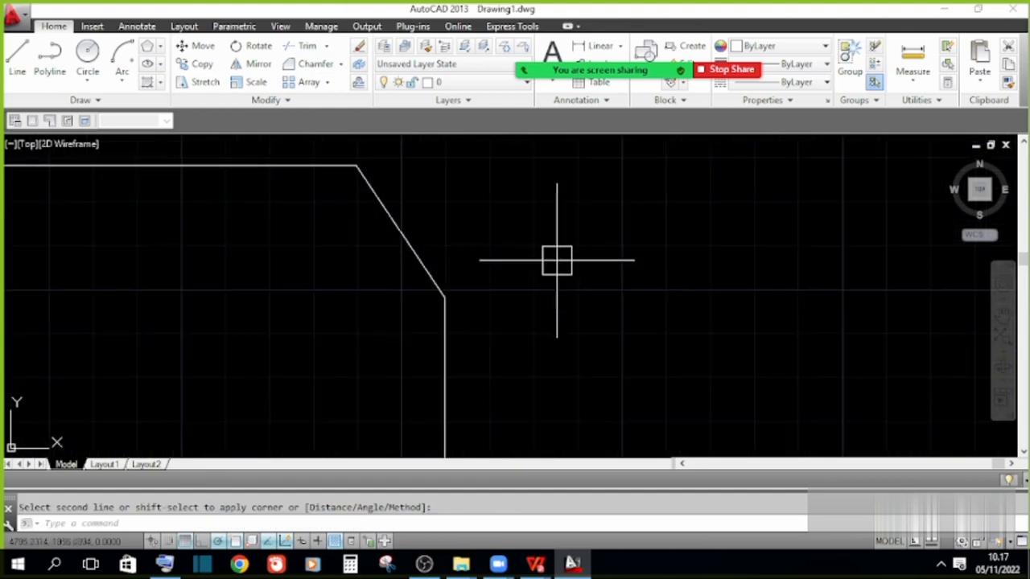
scroll(557, 260, "down", 8)
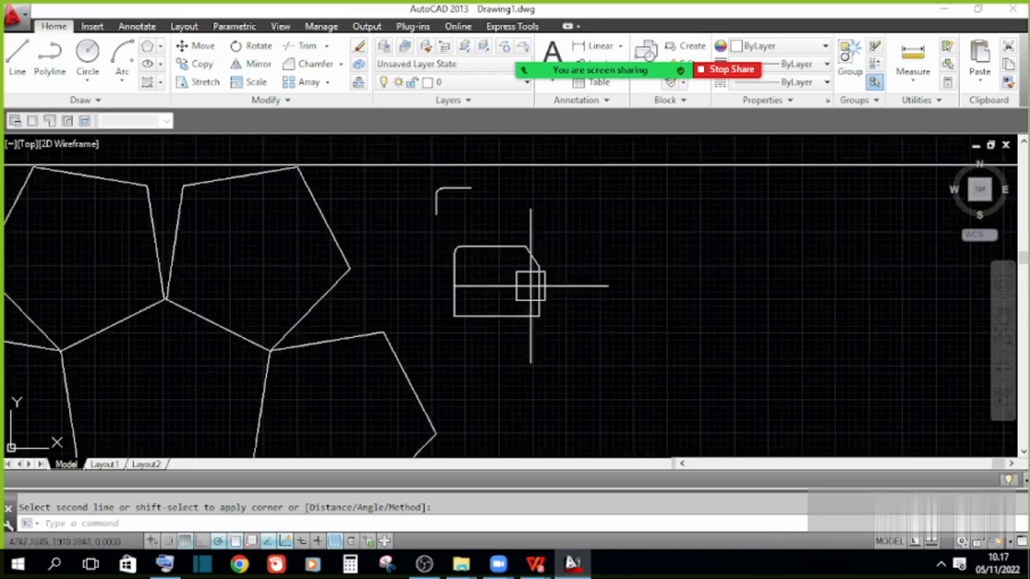
left_click(302, 72)
scroll(499, 318, "up", 4)
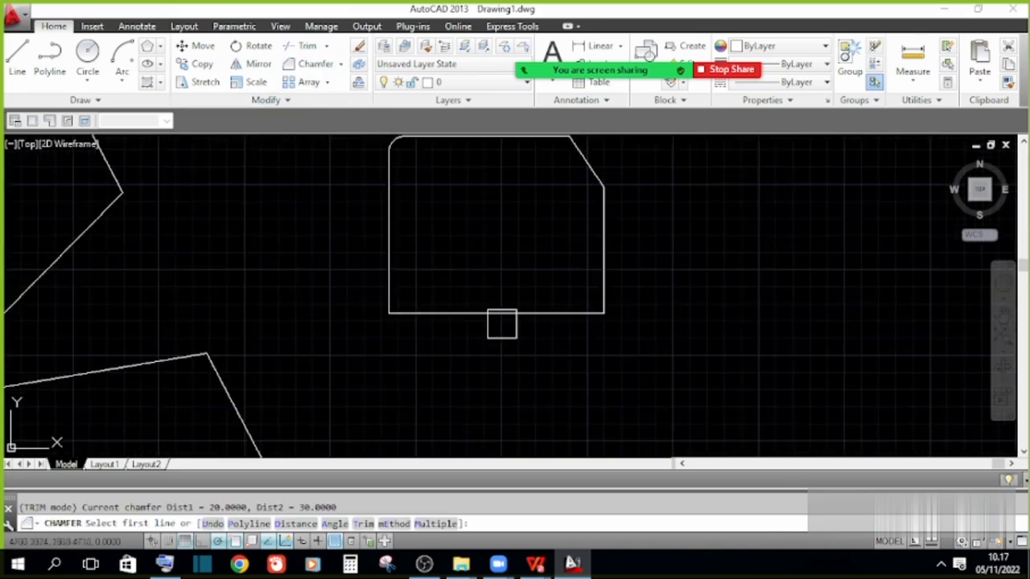
left_click(597, 274)
key("Escape")
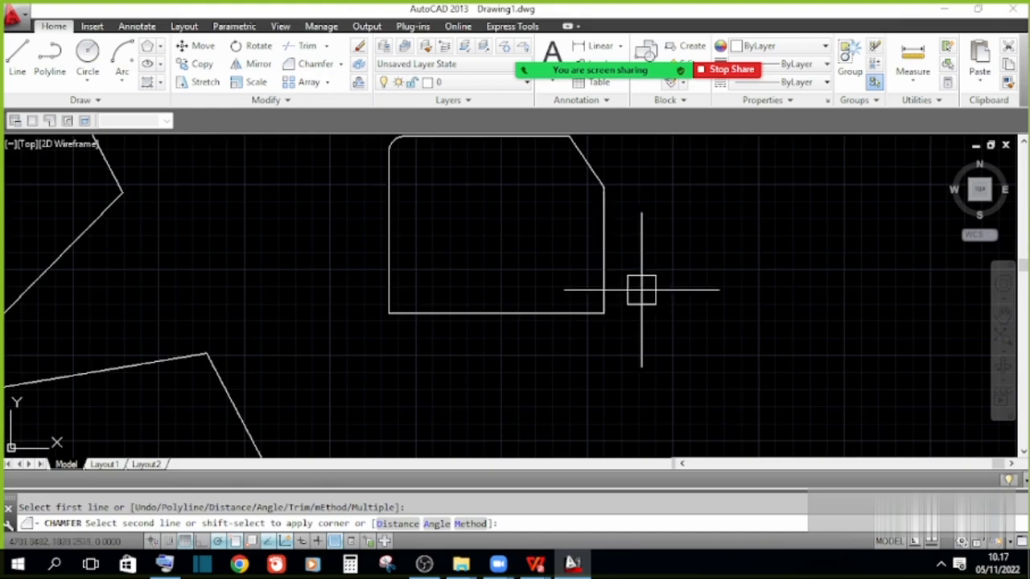
Chamfer the rectangle's lower-right corner, picking the right side for distance 20 and the bottom side for distance 30
middle_click_drag(601, 282, 472, 320)
scroll(472, 320, "up", 2)
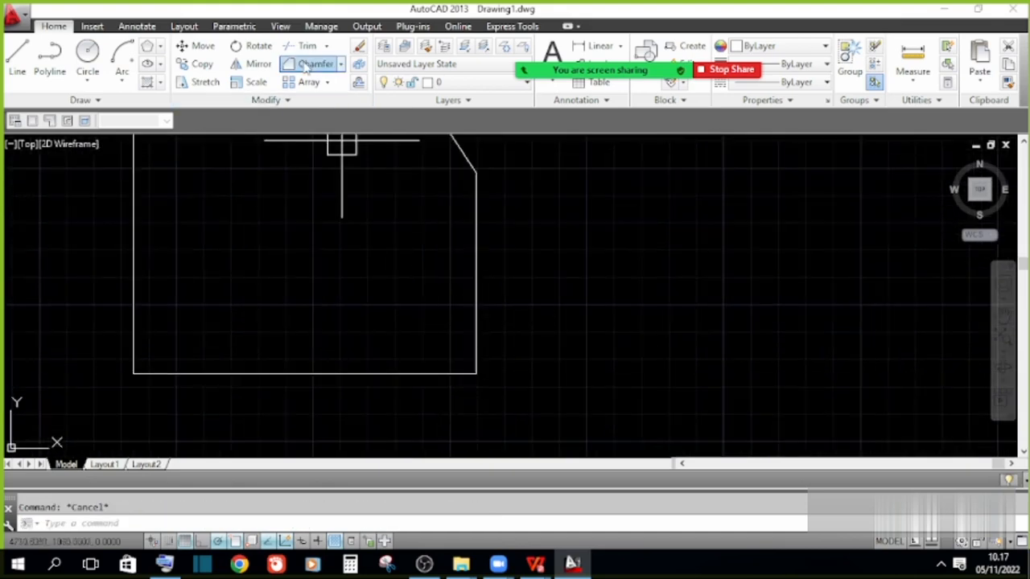
left_click(315, 63)
left_click(474, 315)
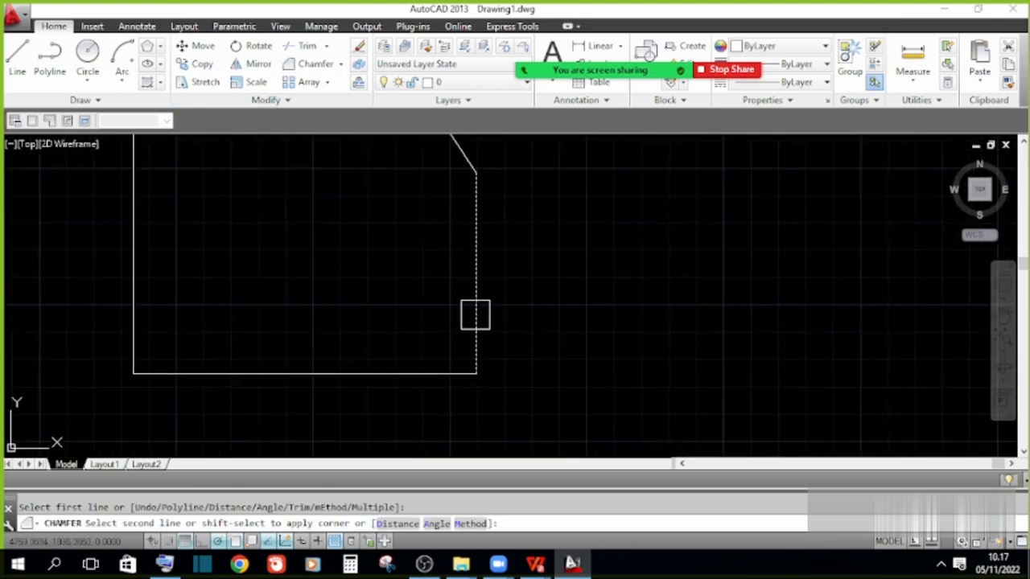
left_click(417, 374)
scroll(453, 368, "up", 2)
scroll(500, 291, "up", 2)
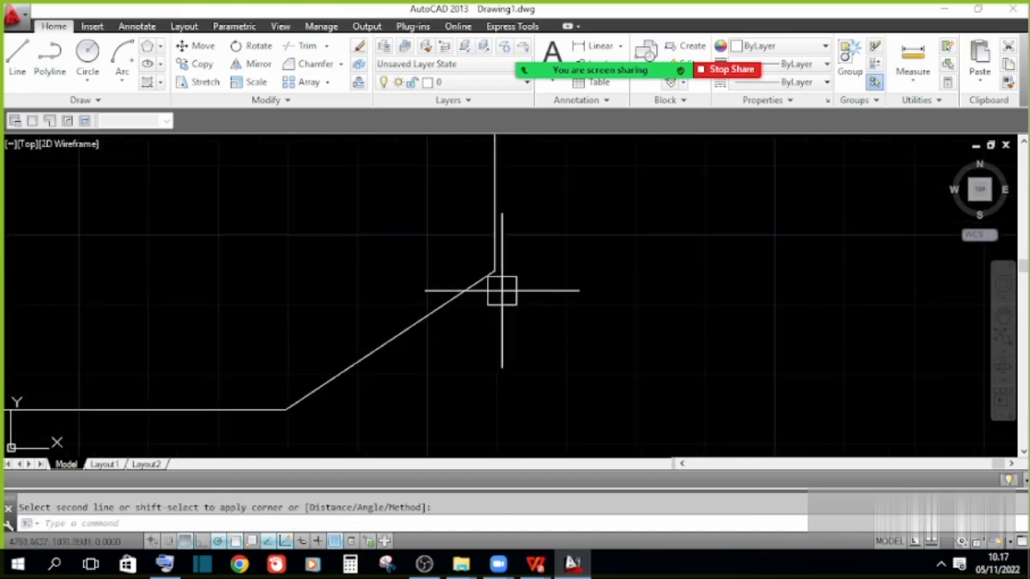
Add a vertical linear dimension for the height of the lower-right chamfer, placed to the right of the rectangle
middle_click_drag(502, 290, 547, 246)
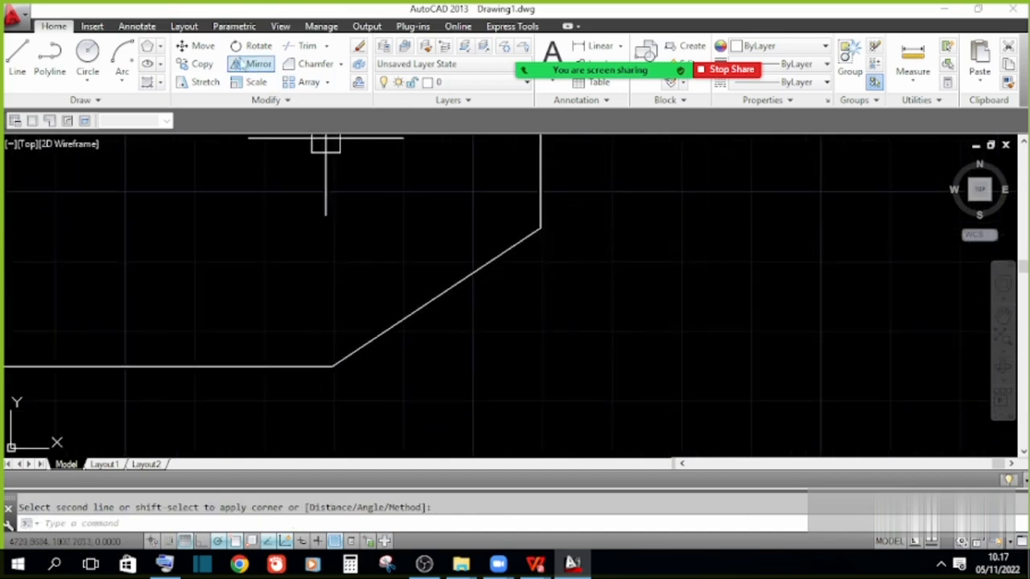
left_click(599, 46)
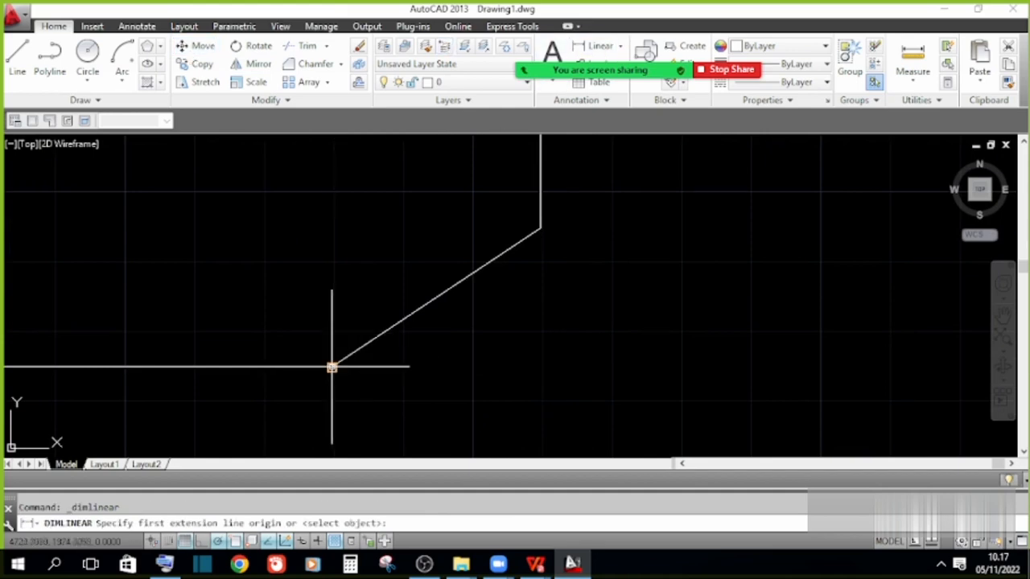
left_click(540, 368)
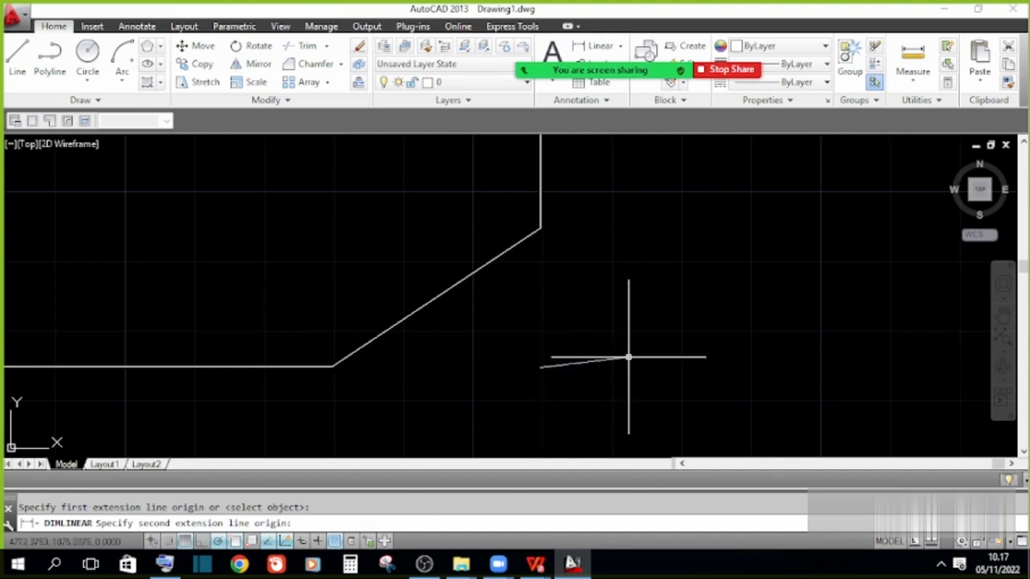
left_click(540, 229)
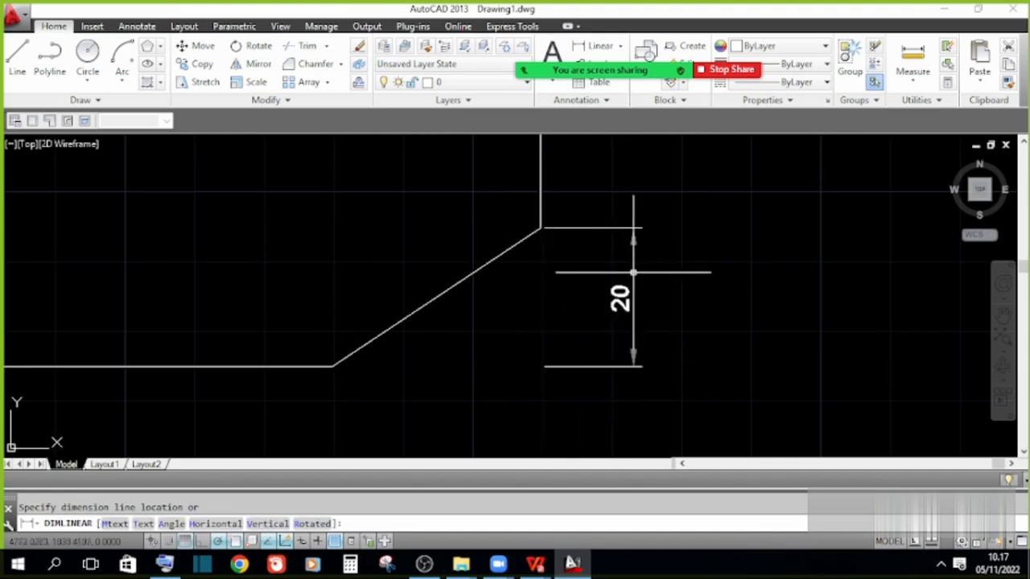
left_click(633, 272)
key("Escape")
Add a horizontal linear dimension for the width of the lower-right chamfer, placed below the rectangle
left_click(595, 45)
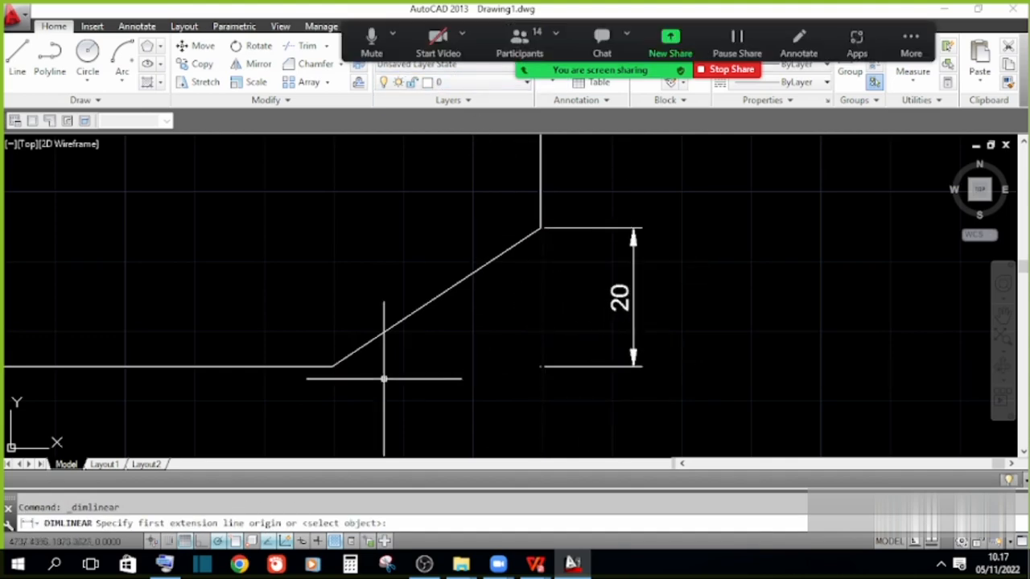
left_click(333, 367)
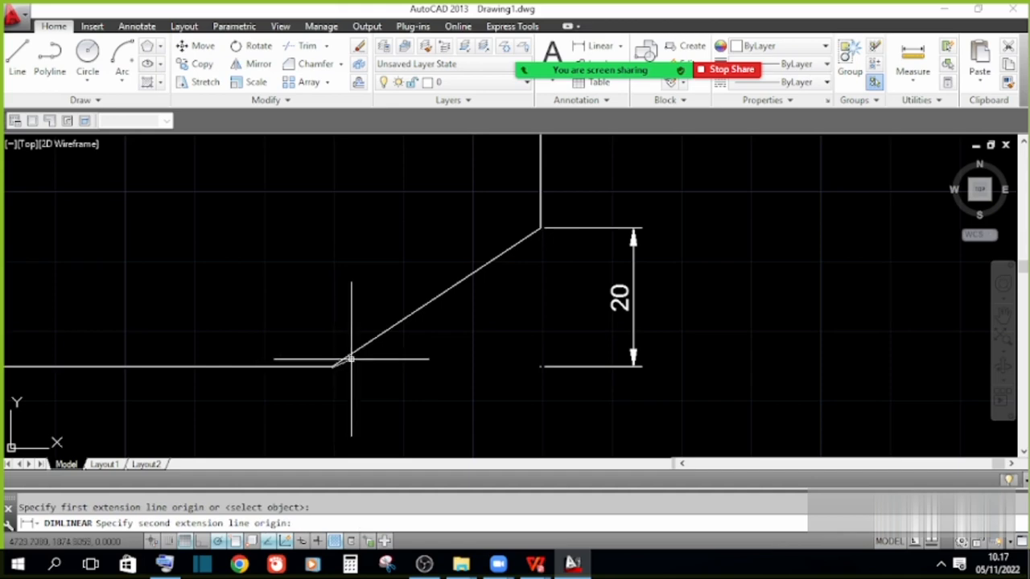
left_click(540, 229)
scroll(528, 312, "down", 4)
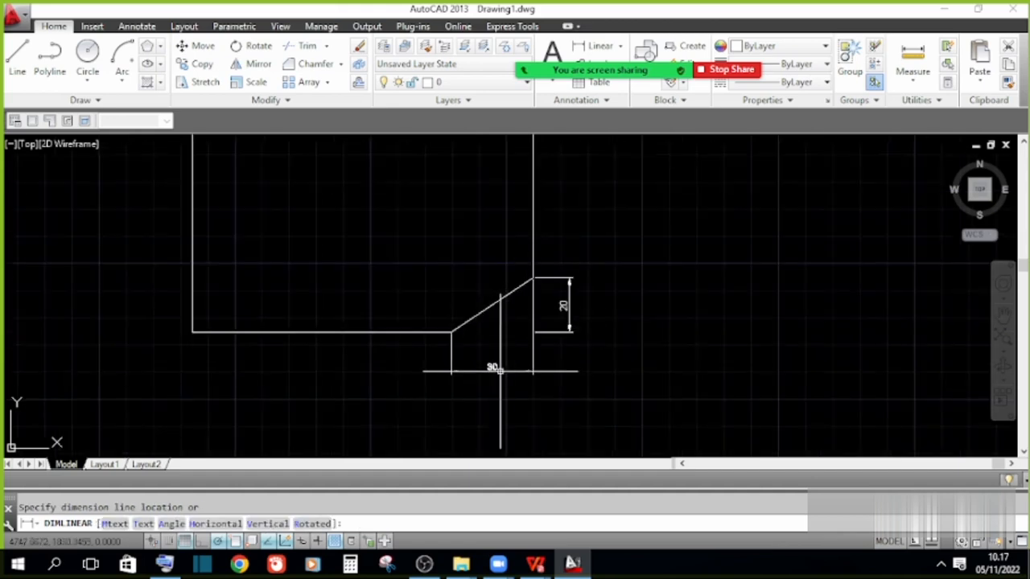
left_click(500, 369)
key("Escape")
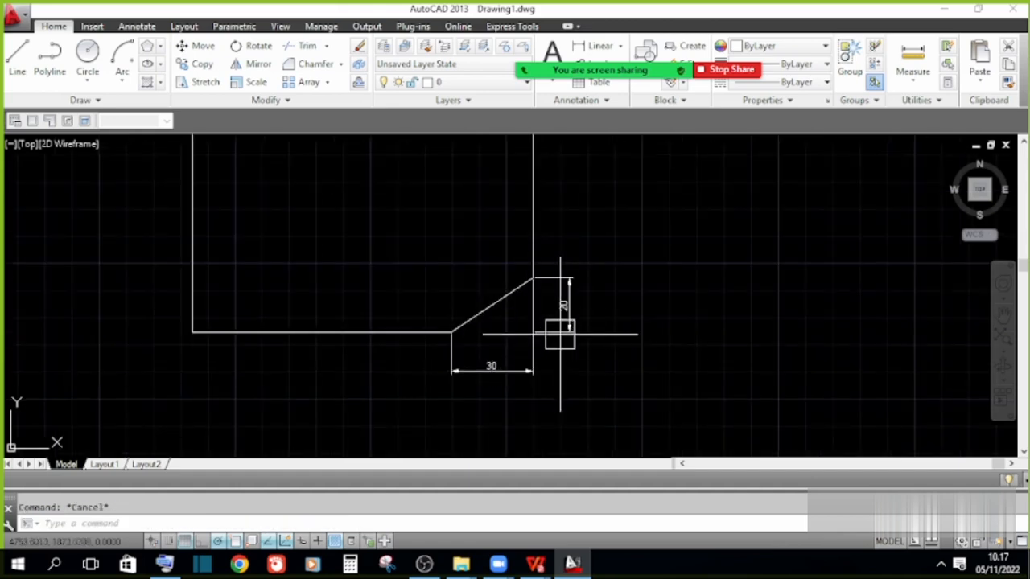
Check the Modify toolbar command table in the WPS Office PDF, and return to the AutoCAD drawing
left_click(341, 65)
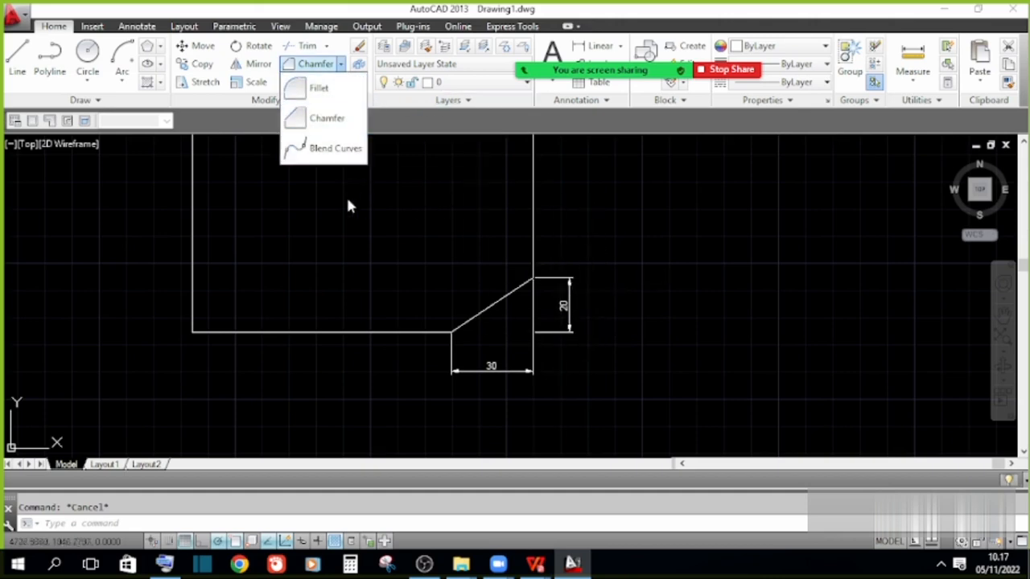
scroll(537, 362, "down", 6)
scroll(535, 369, "up", 4)
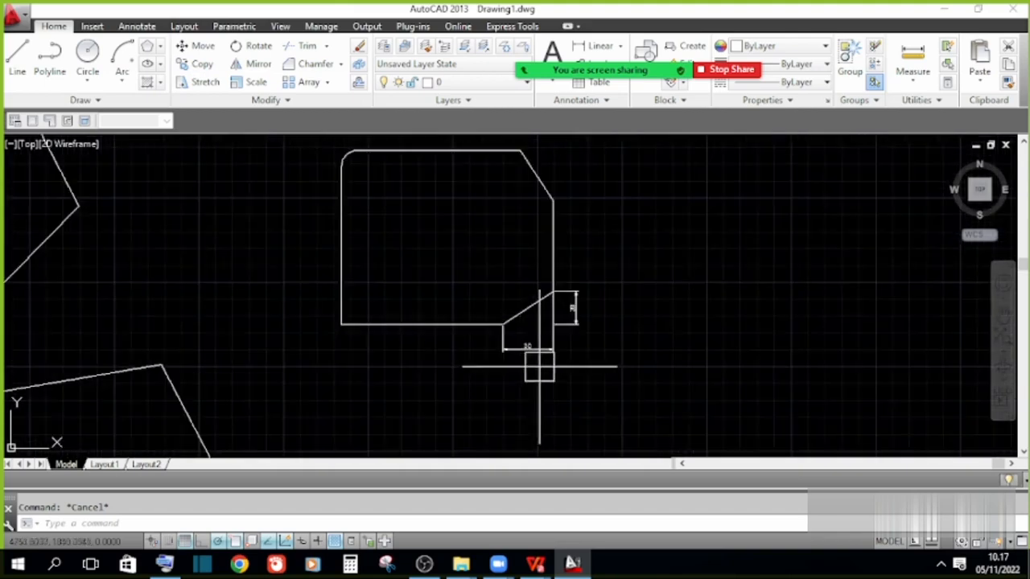
left_click(536, 564)
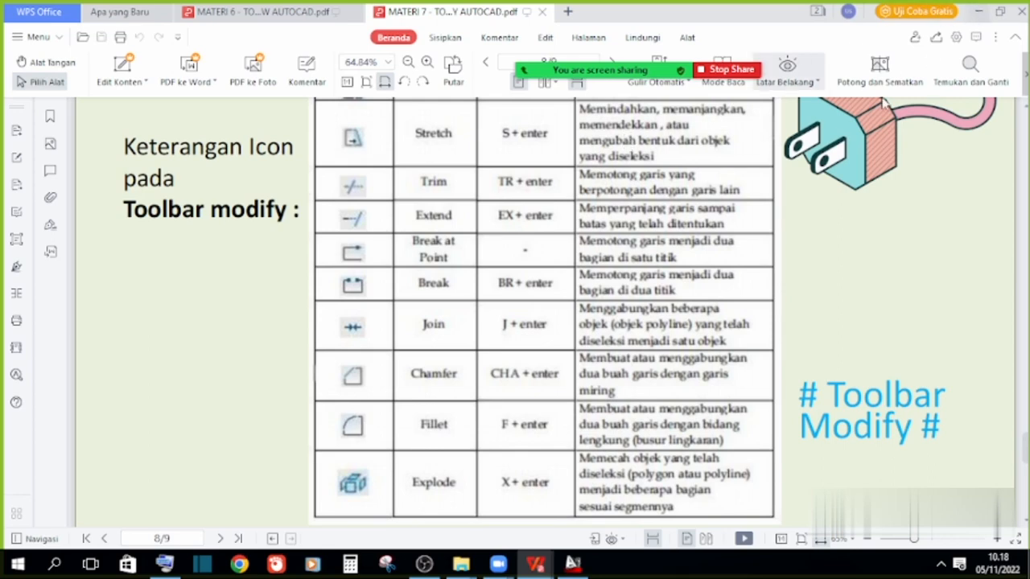
left_click(979, 12)
left_click(554, 243)
left_click(473, 213)
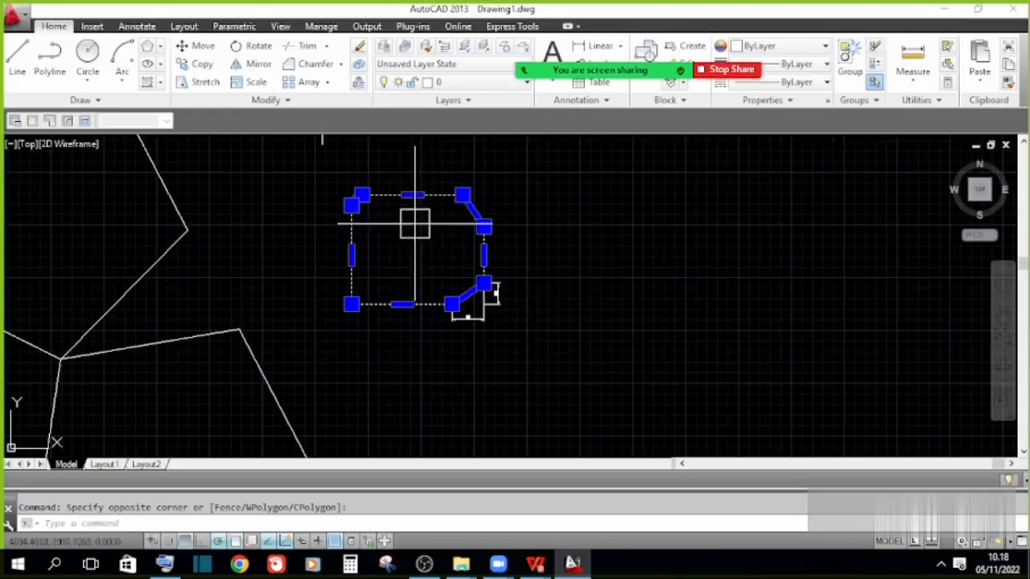
key("Escape")
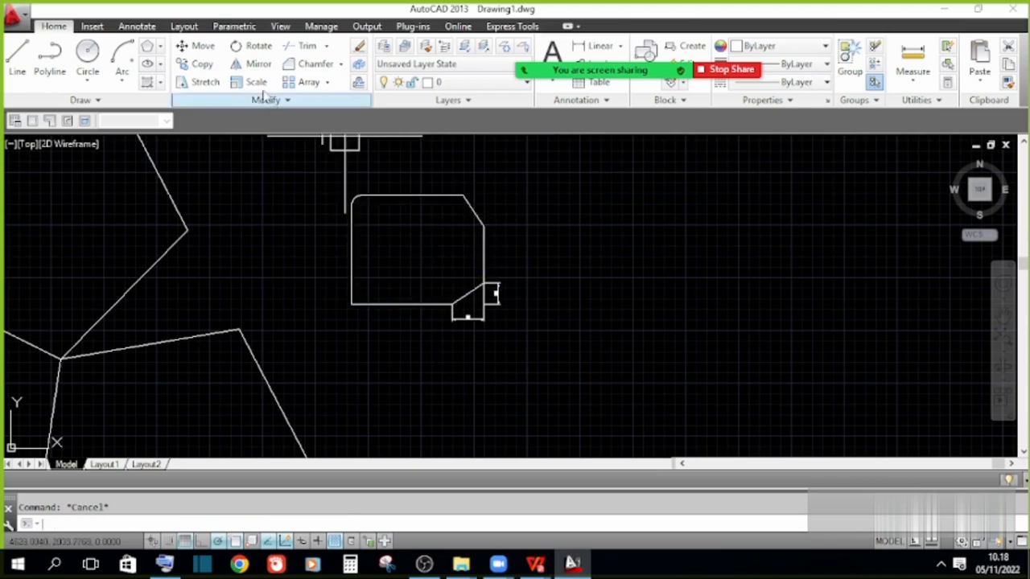
left_click(209, 83)
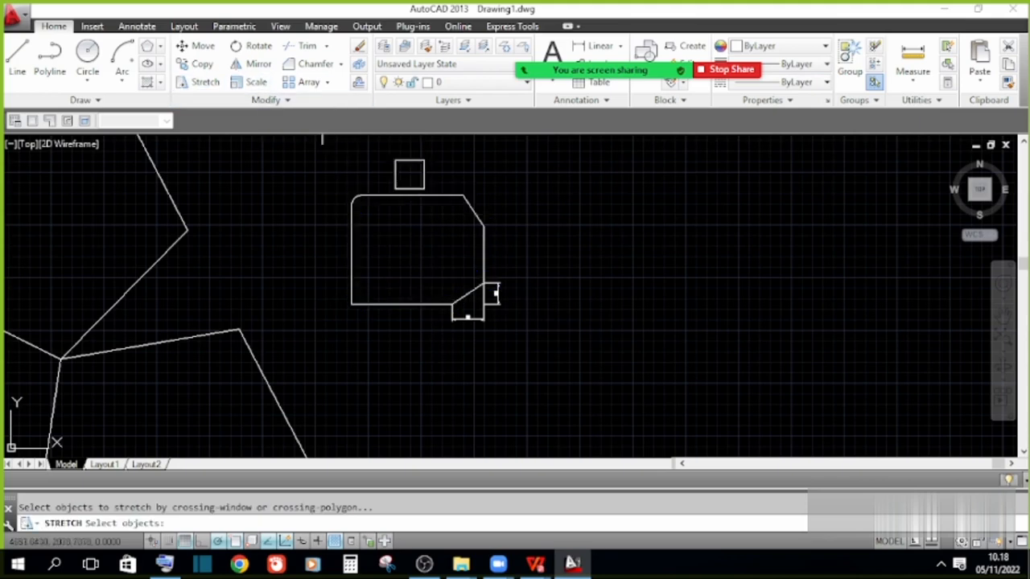
left_click(528, 363)
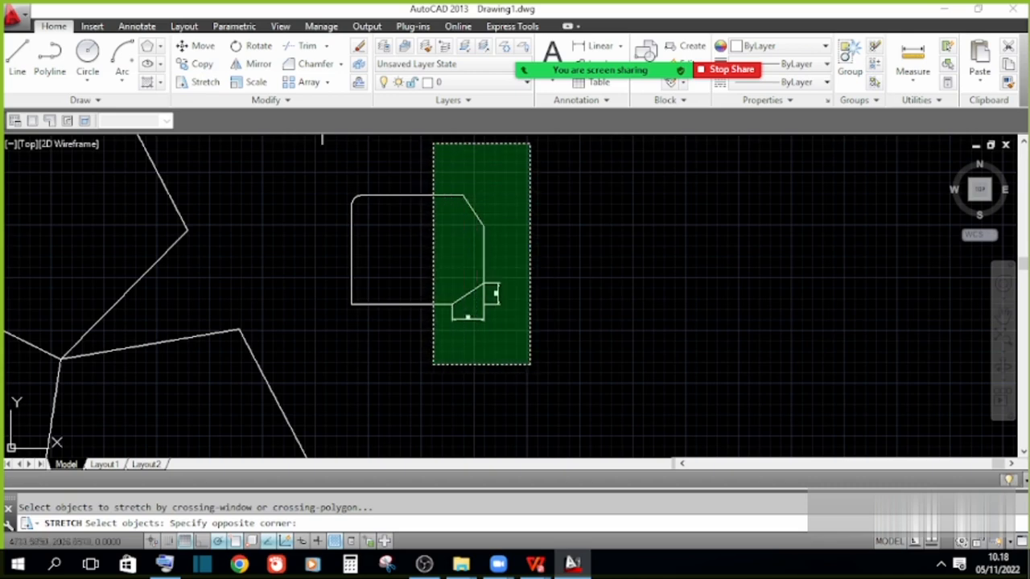
left_click(441, 145)
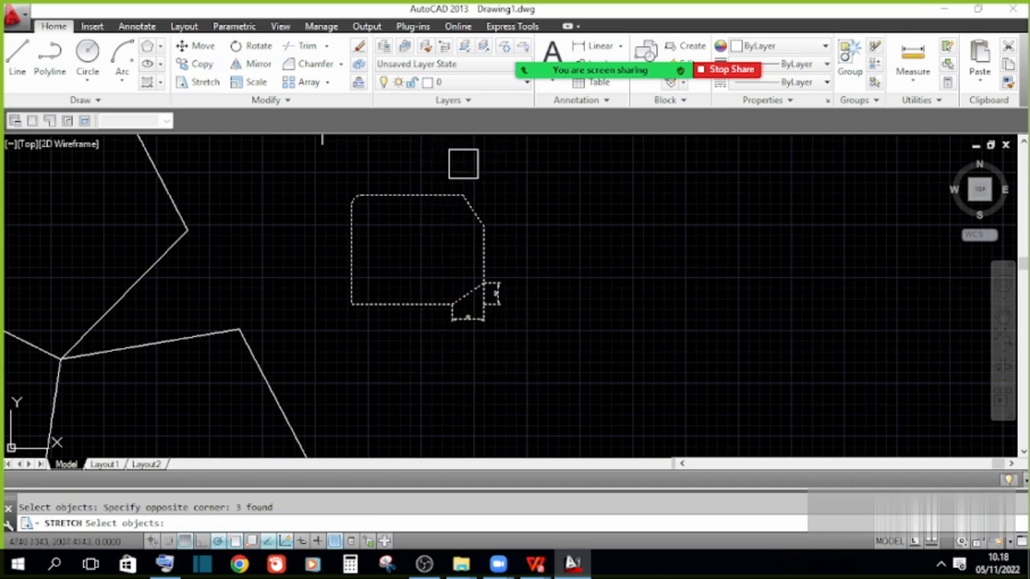
key("Return")
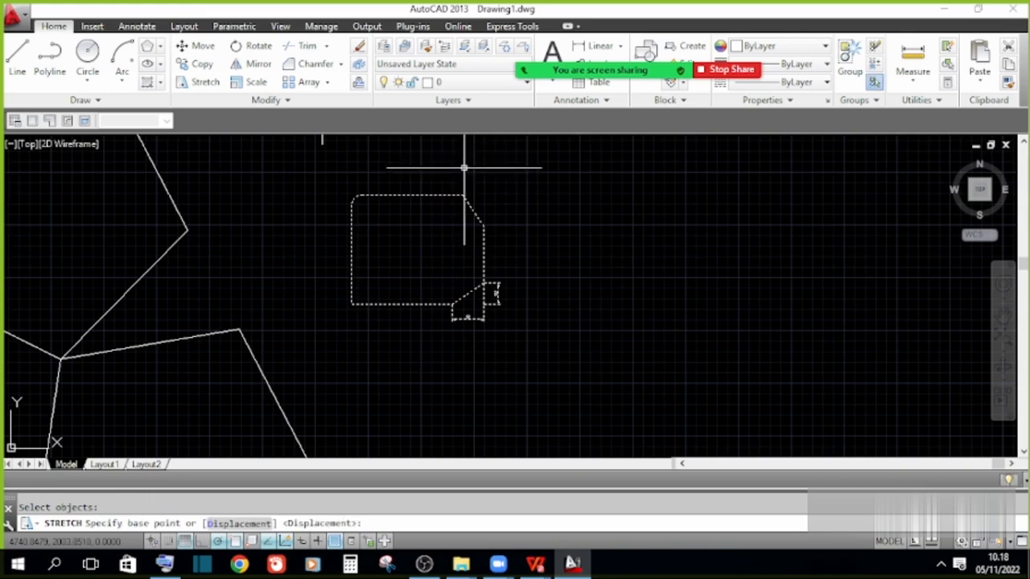
left_click(468, 166)
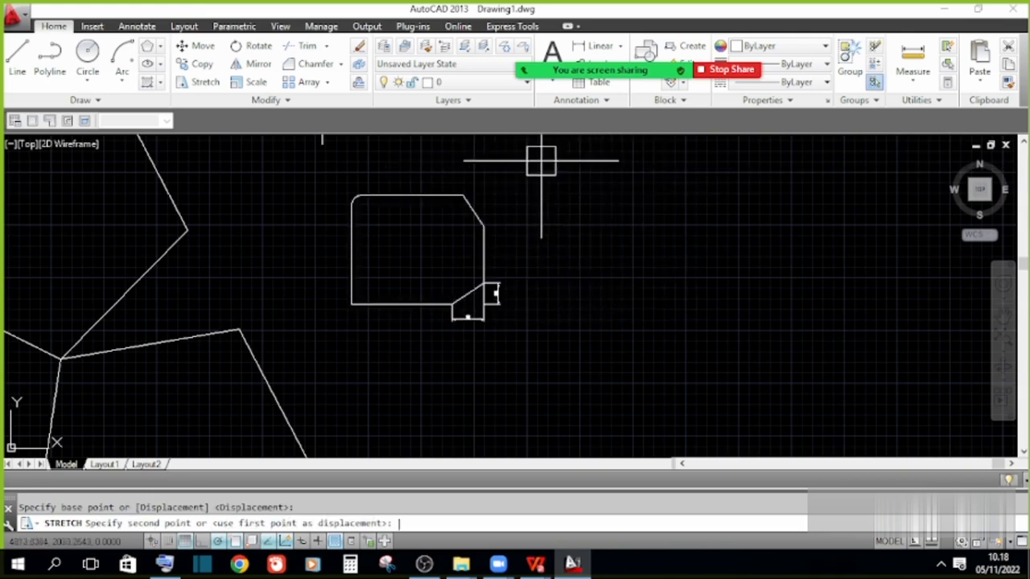
key("Escape")
Stretch the rectangle's chamfered right end, together with its two chamfer dimensions, horizontally to the right to lengthen the shape
left_click(208, 84)
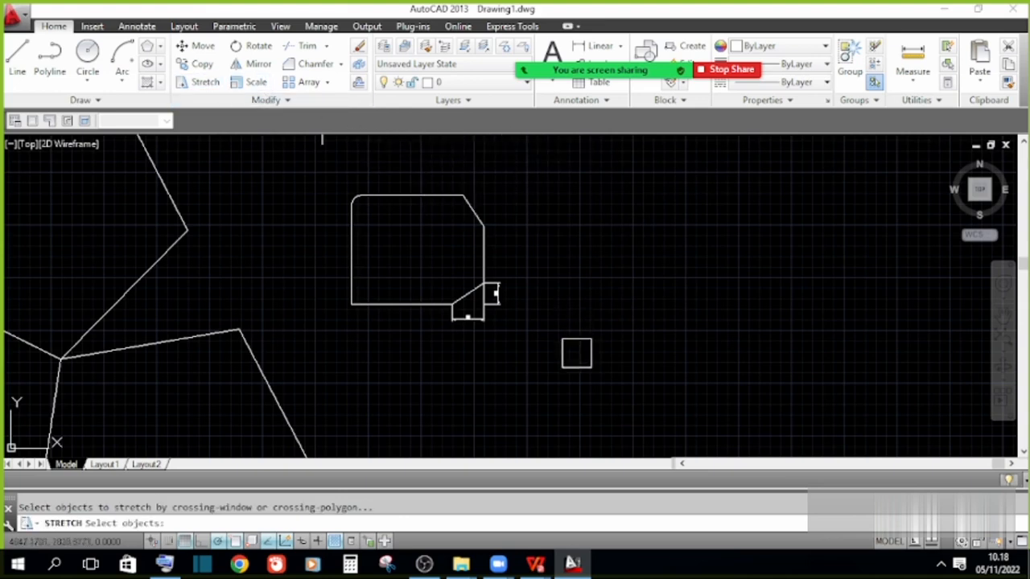
left_click(555, 367)
left_click(419, 165)
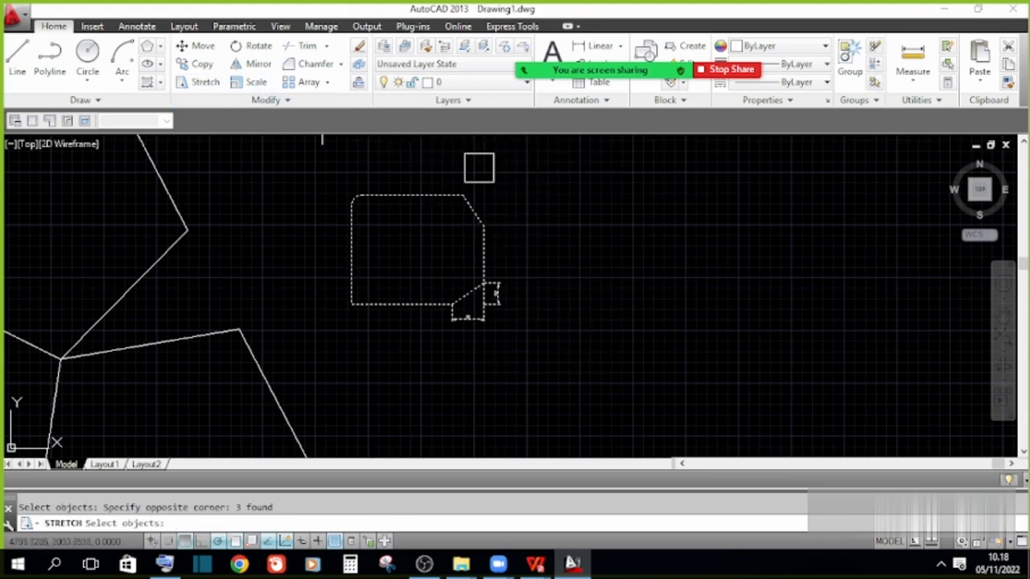
key("Return")
left_click(487, 194)
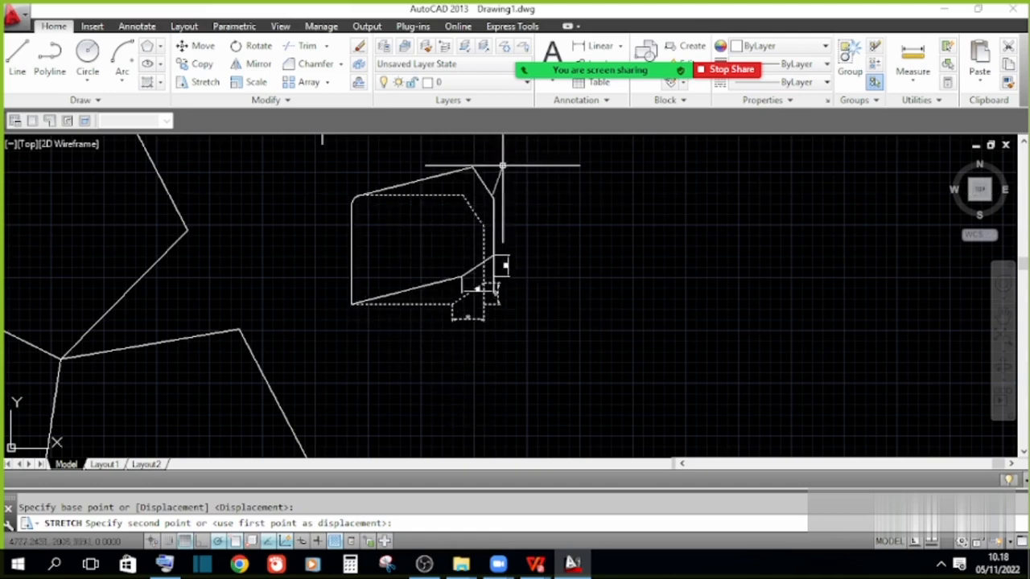
left_click(605, 195)
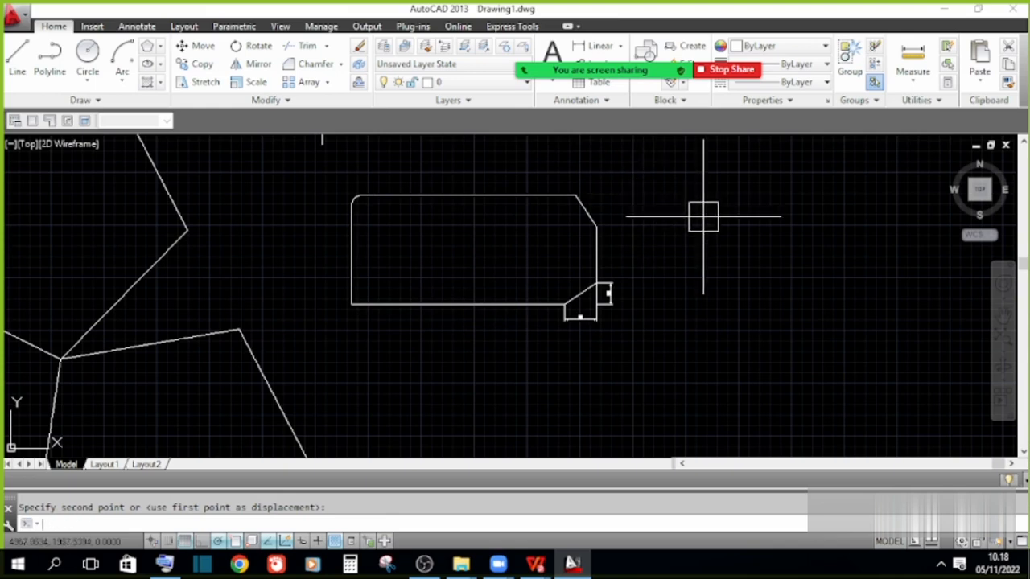
key("Return")
key("Escape")
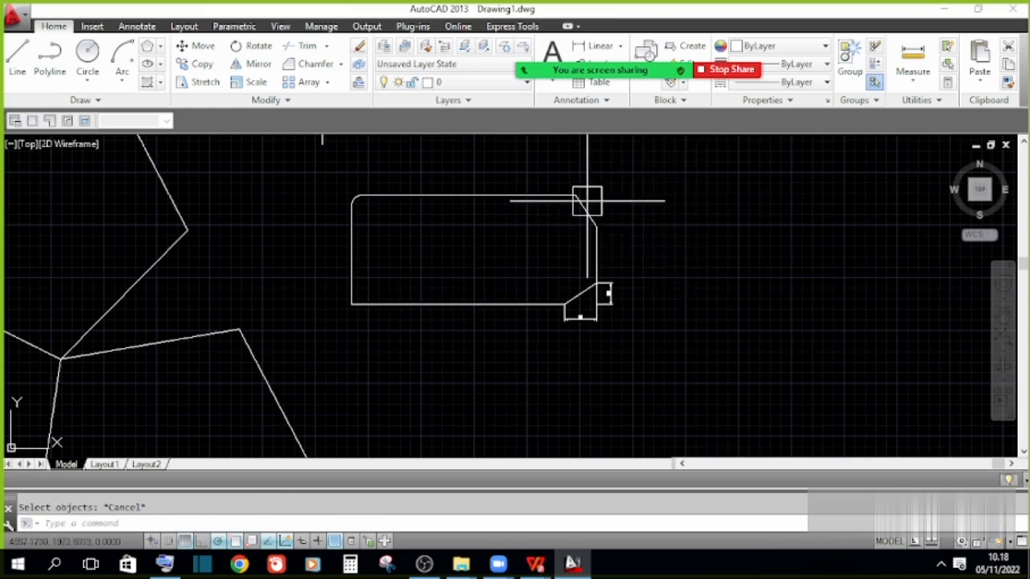
scroll(620, 214, "down", 4)
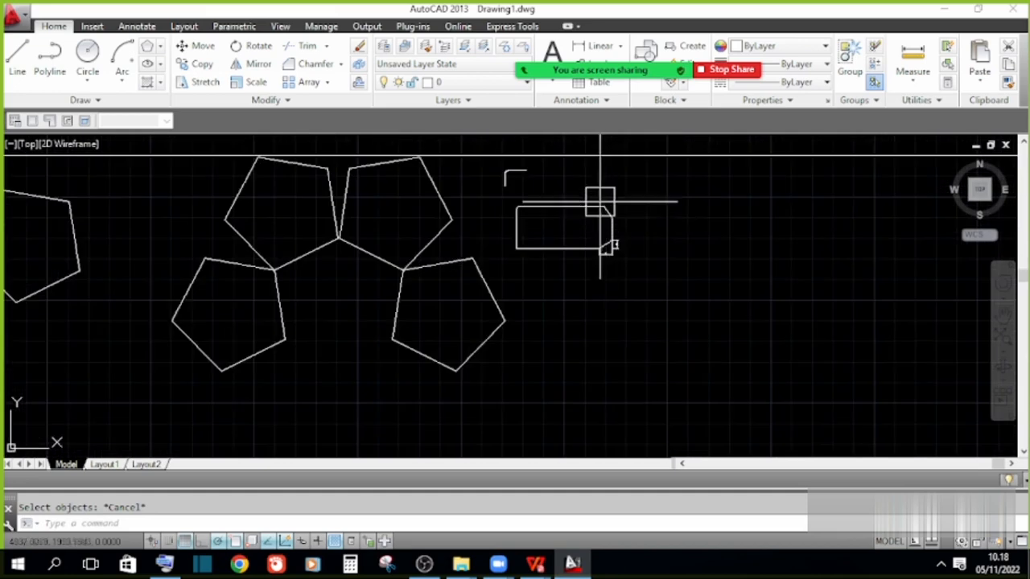
scroll(599, 201, "up", 2)
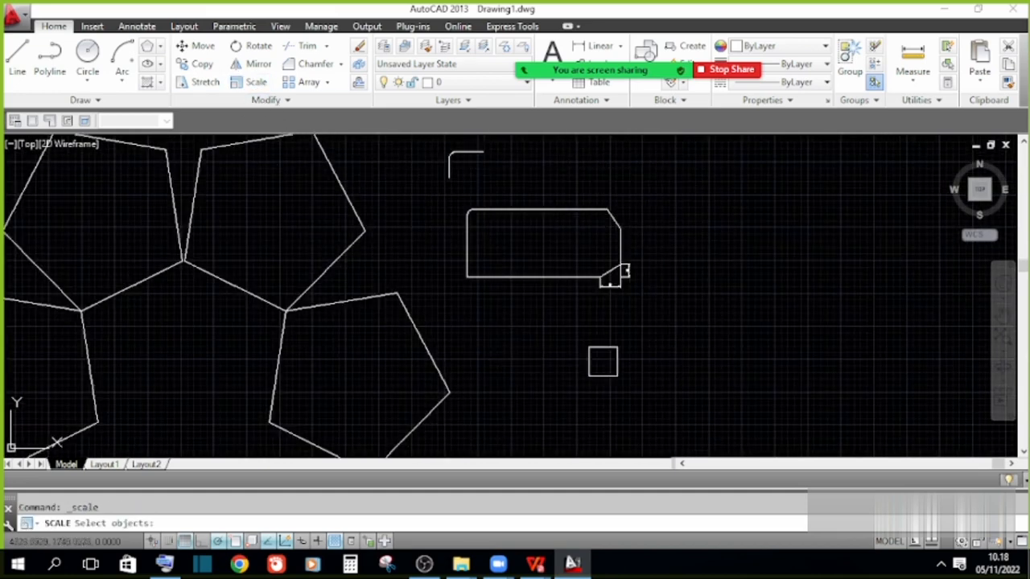
key("Escape")
scroll(708, 338, "up", 2)
scroll(600, 346, "down", 2)
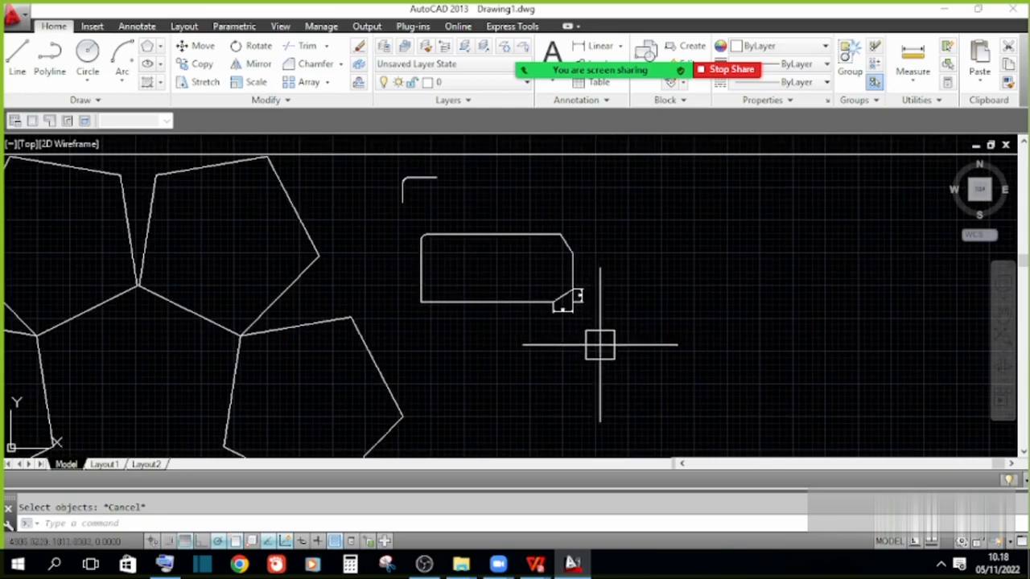
left_click(620, 341)
left_click(426, 229)
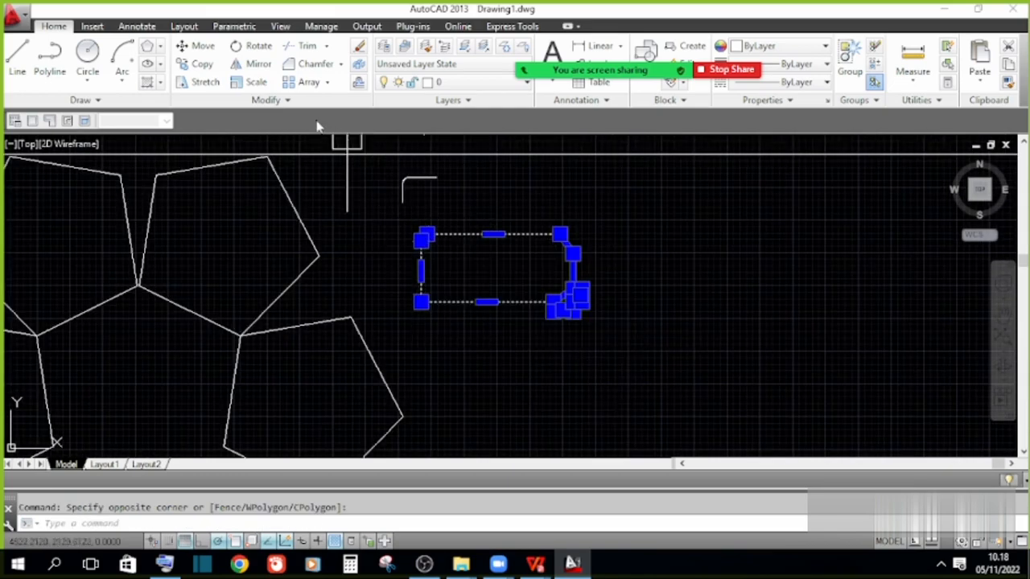
key("Escape")
left_click(636, 349)
left_click(421, 223)
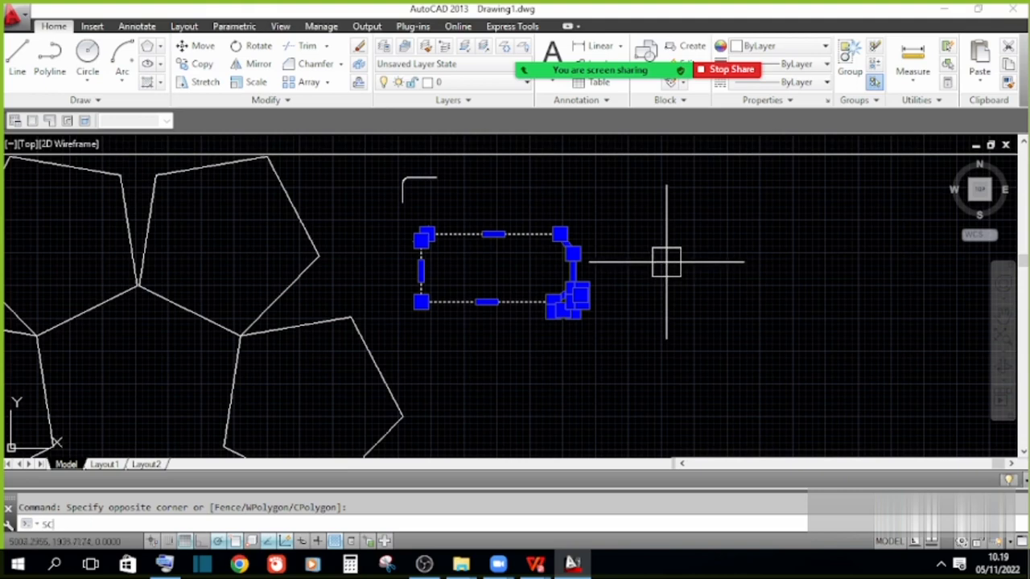
key("Return")
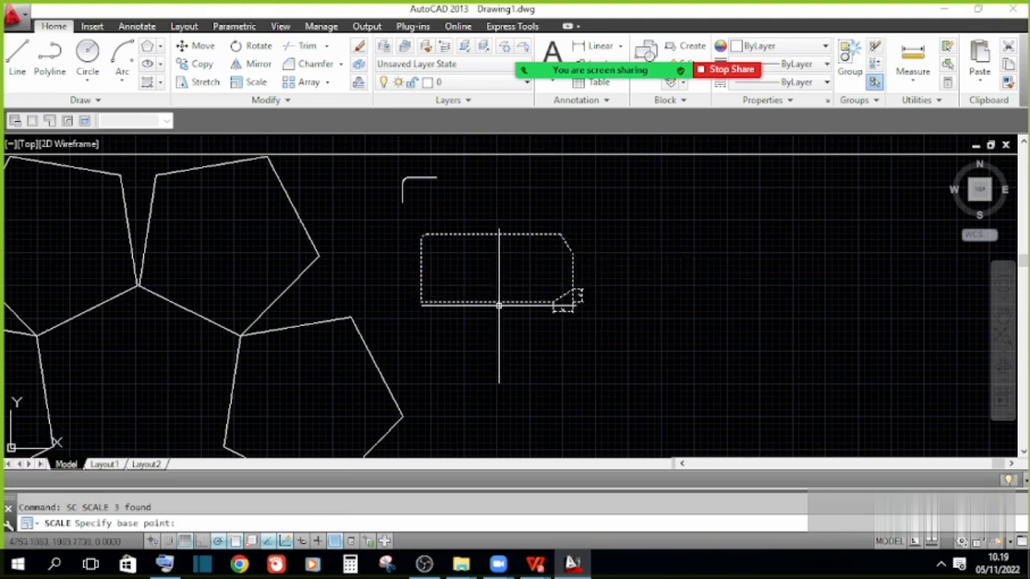
left_click(487, 303)
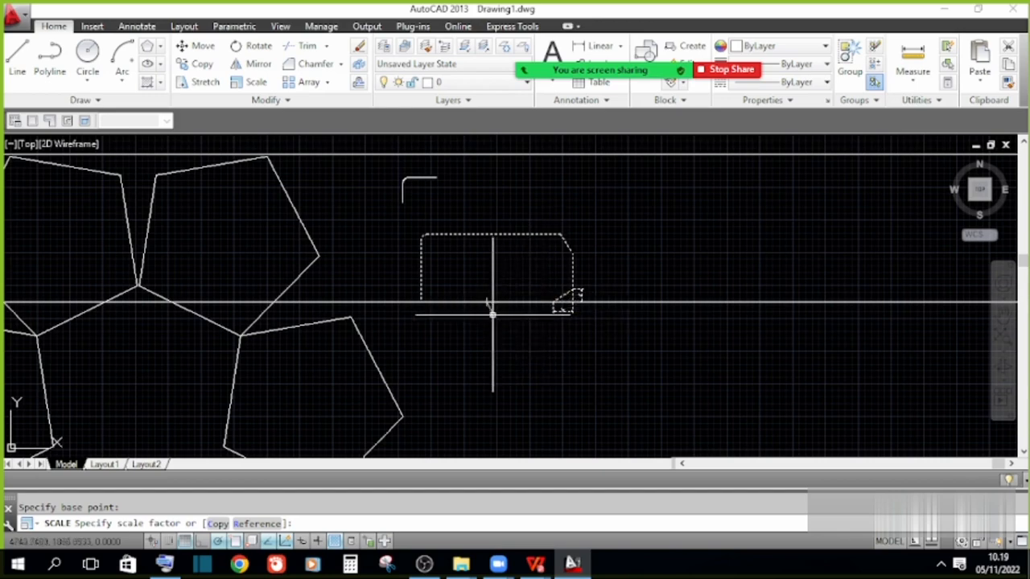
scroll(534, 310, "down", 5)
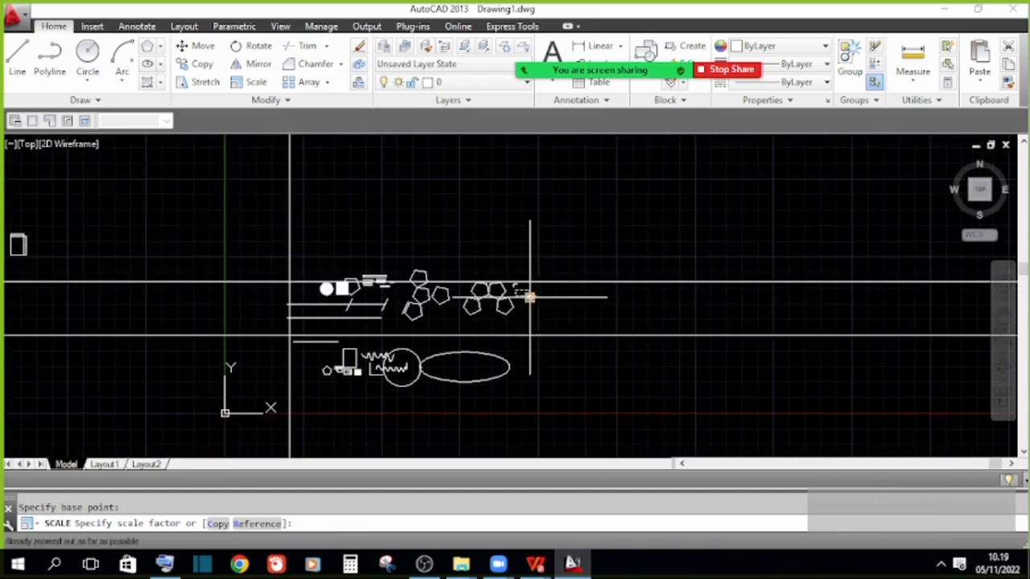
scroll(531, 295, "up", 10)
key("Escape")
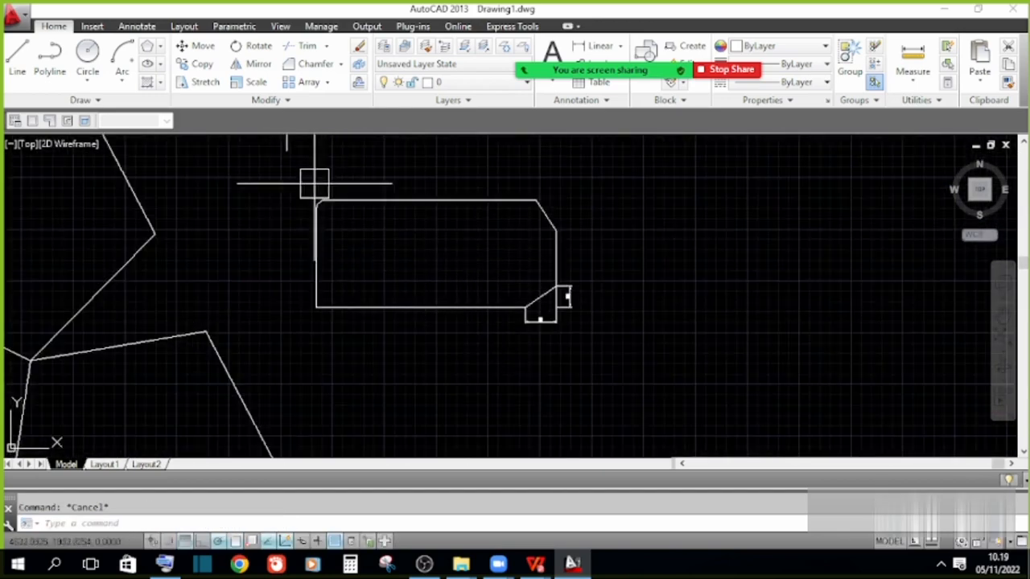
left_click(310, 180)
left_click(653, 372)
type("sc")
key("Return")
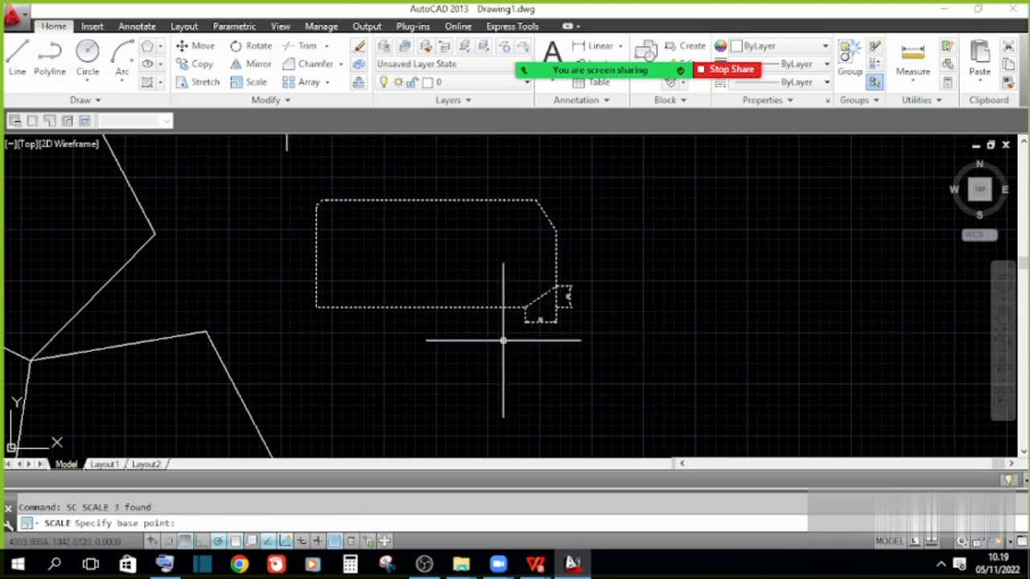
left_click(420, 309)
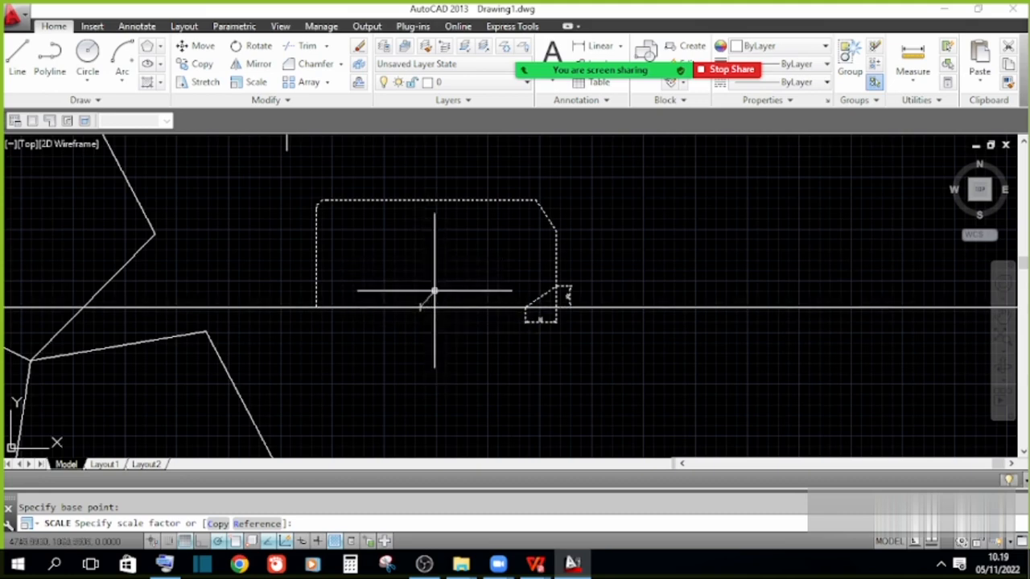
key("Escape")
left_click(645, 352)
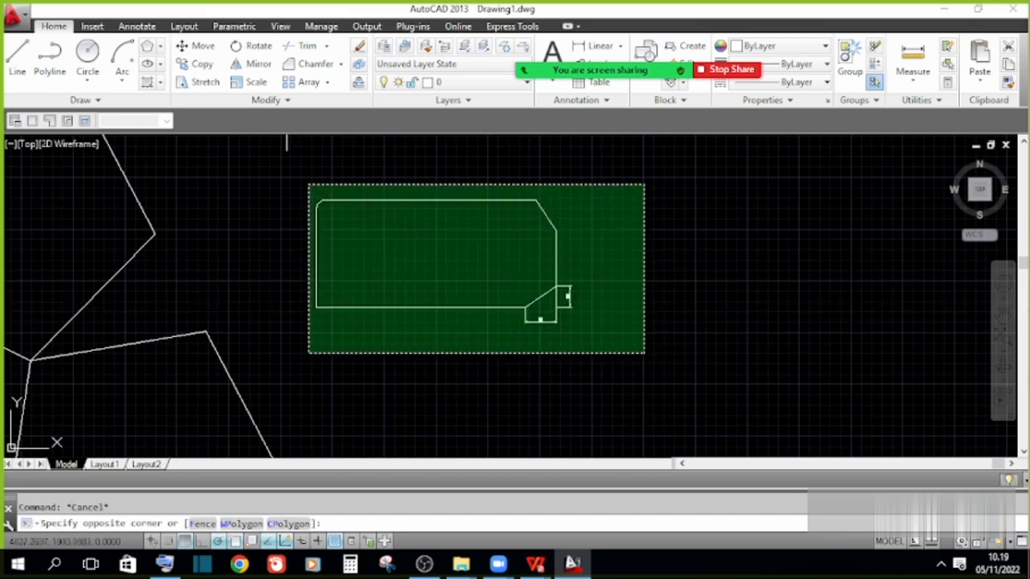
left_click(321, 188)
key("Escape")
left_click(305, 183)
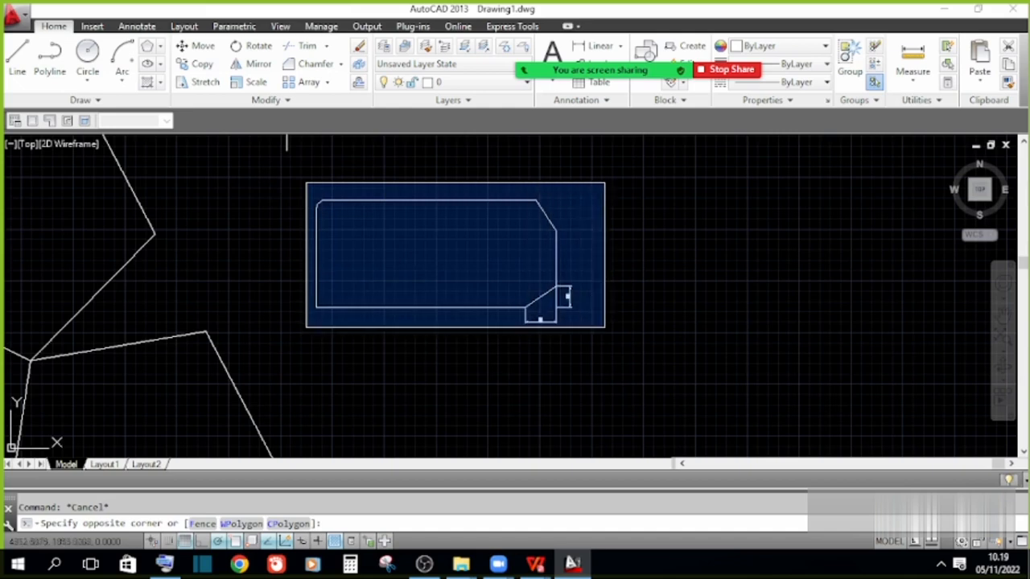
left_click(616, 348)
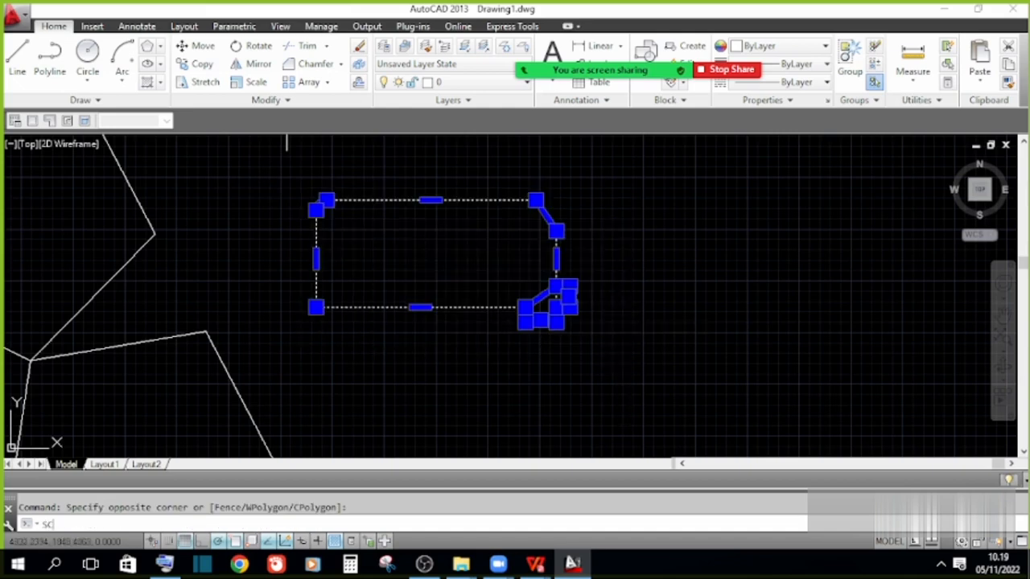
type("SC")
key("Return")
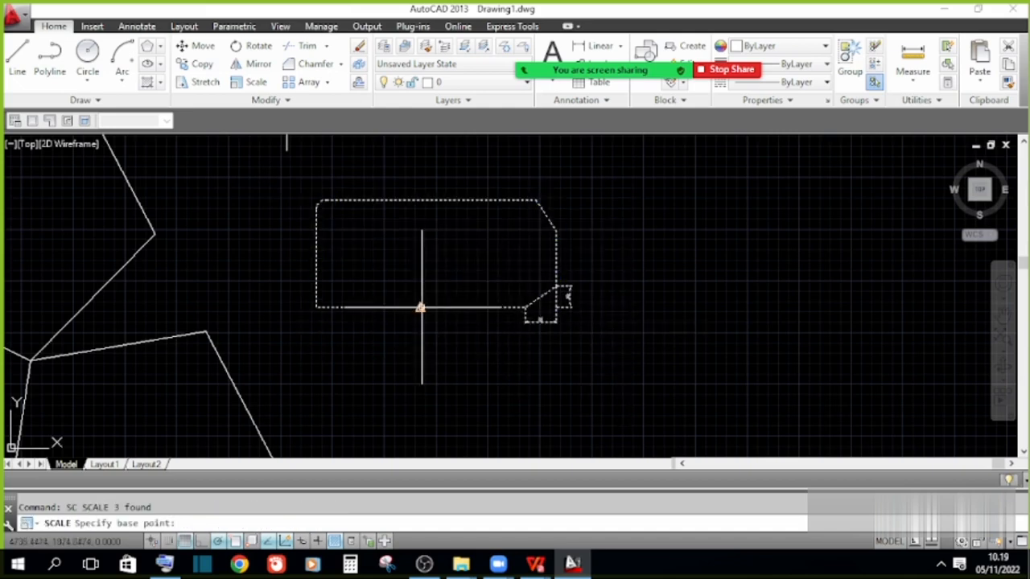
left_click(420, 309)
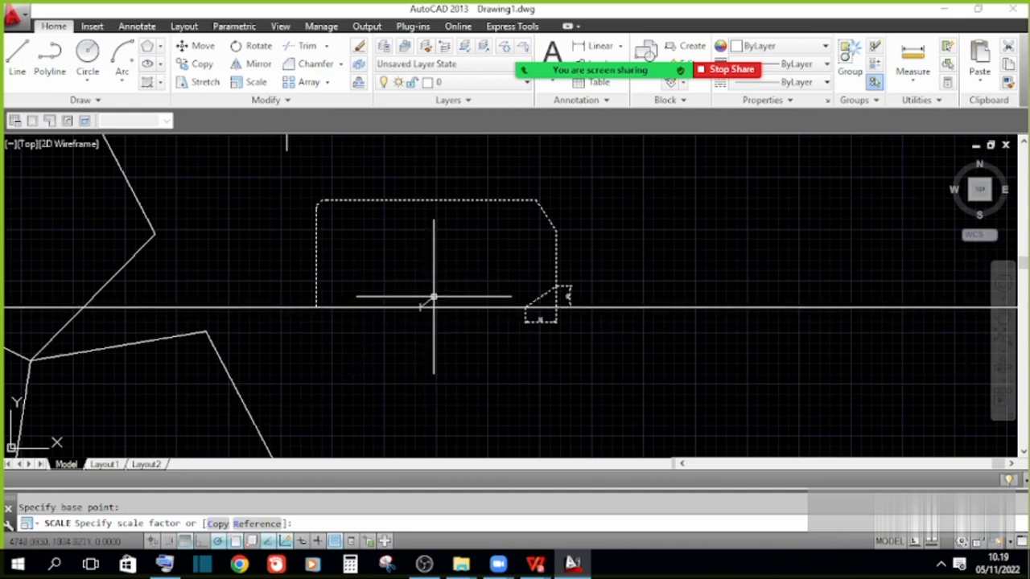
key("Escape")
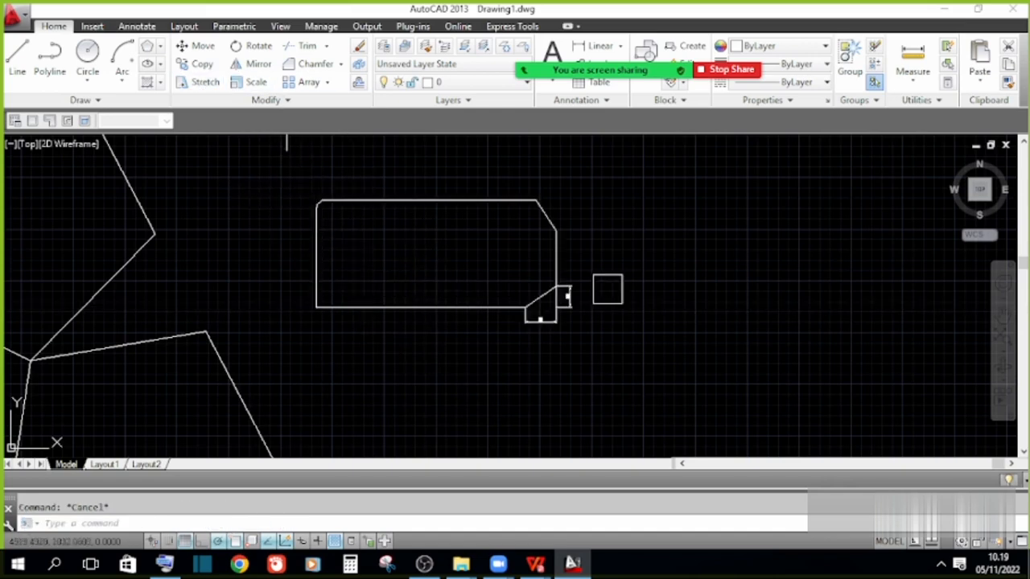
Stretch the rectangle's chamfered right end and both chamfer dimensions horizontally back to the left, making the shape narrower than it is tall
left_click(640, 374)
left_click(487, 165)
key("Return")
left_click(613, 160)
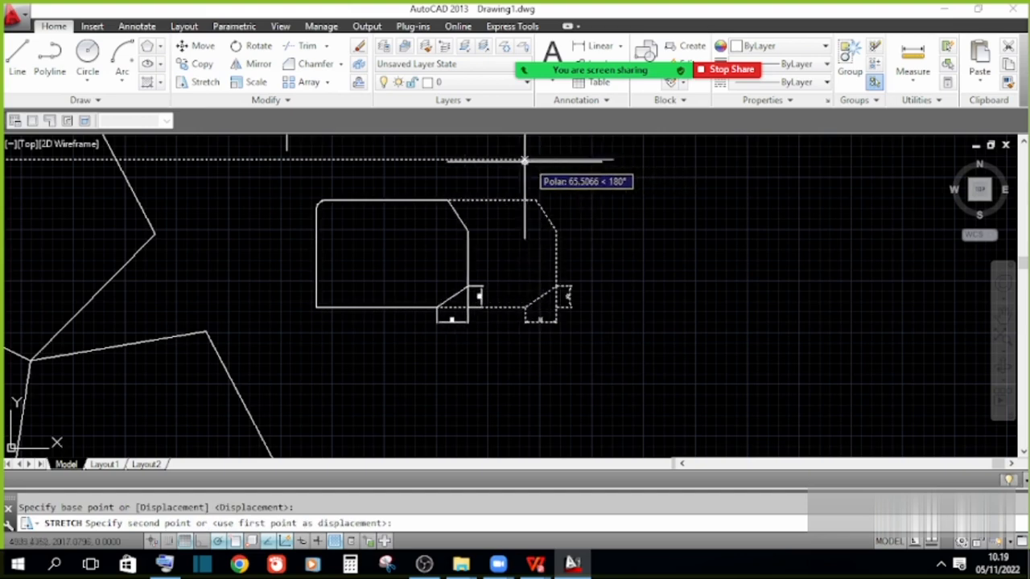
left_click(464, 160)
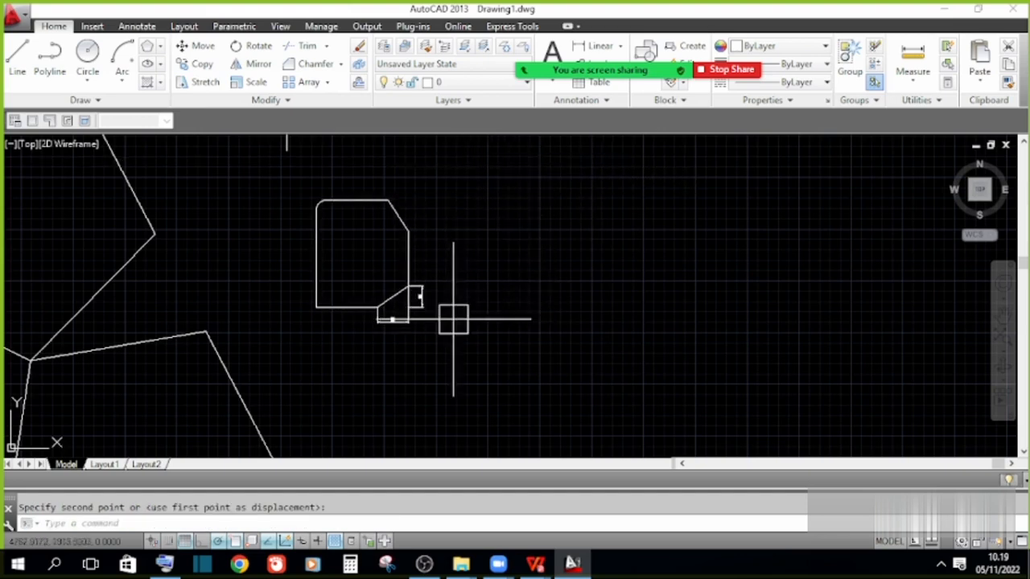
left_click(464, 321)
left_click(322, 172)
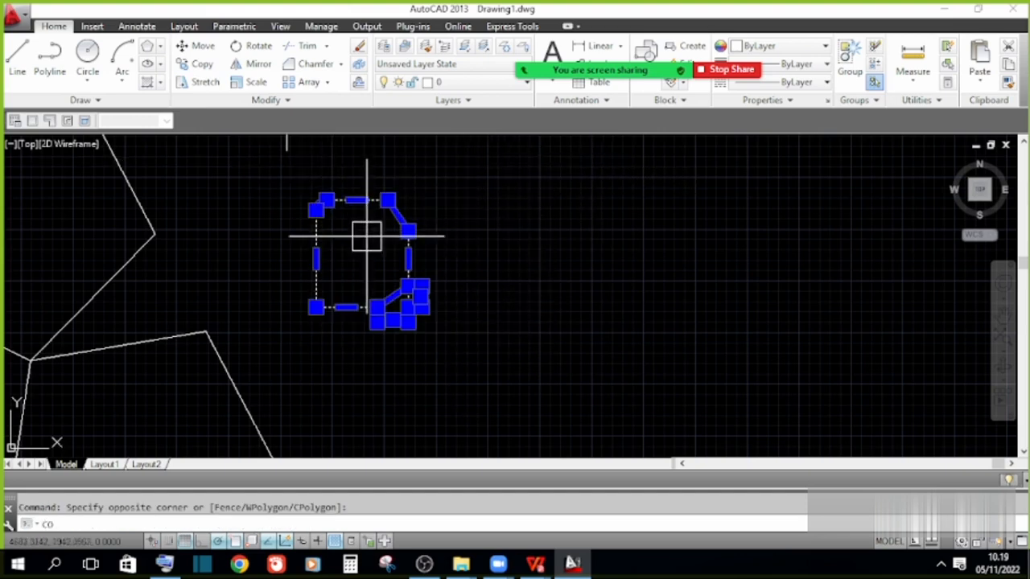
type("co")
key("Return")
key("Escape")
Copy the chamfered rectangle and its two dimensions about 309 units horizontally to the right, using a base point inside the shape
left_click(444, 334)
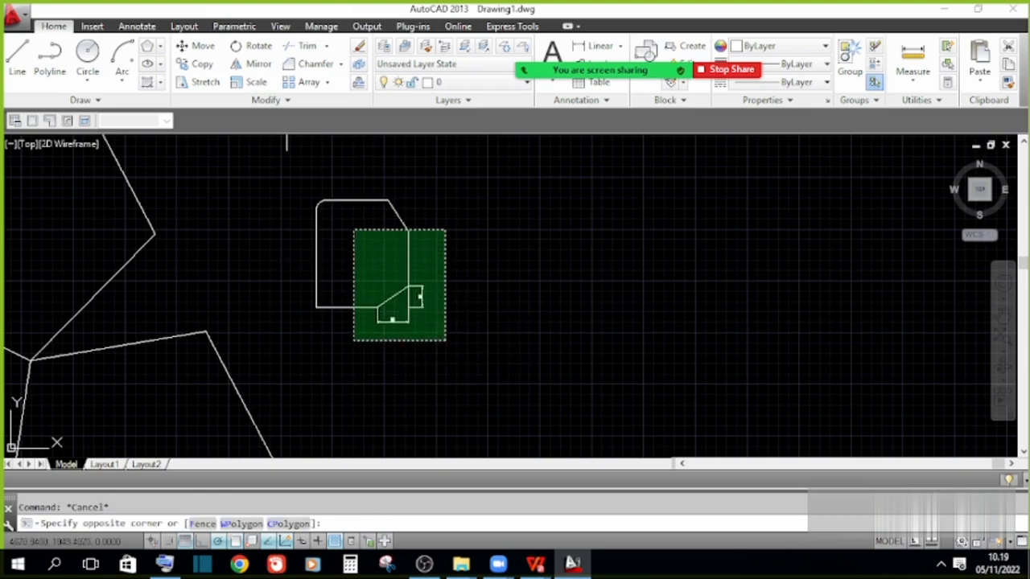
left_click(301, 167)
type("co")
key("Return")
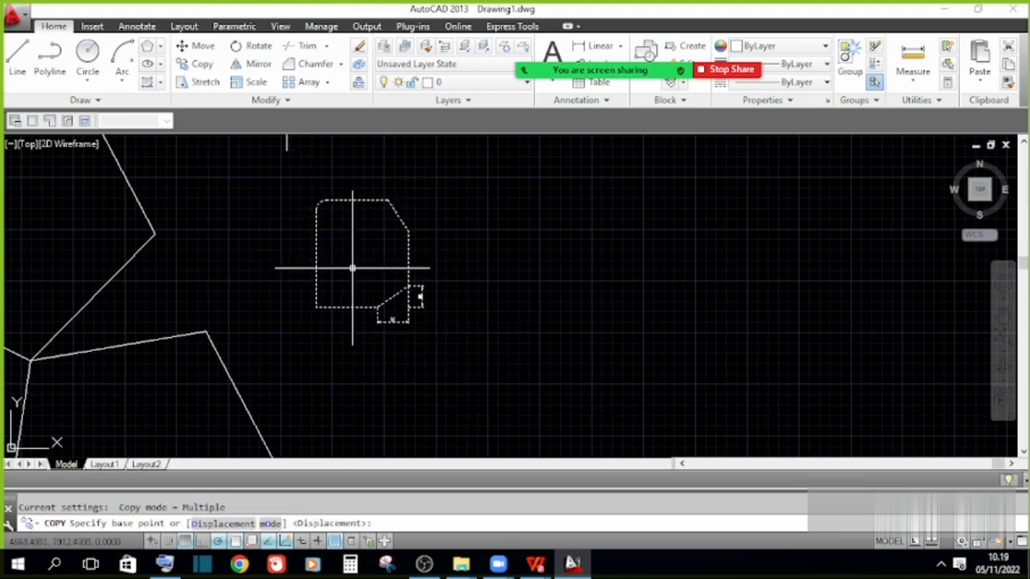
left_click(352, 266)
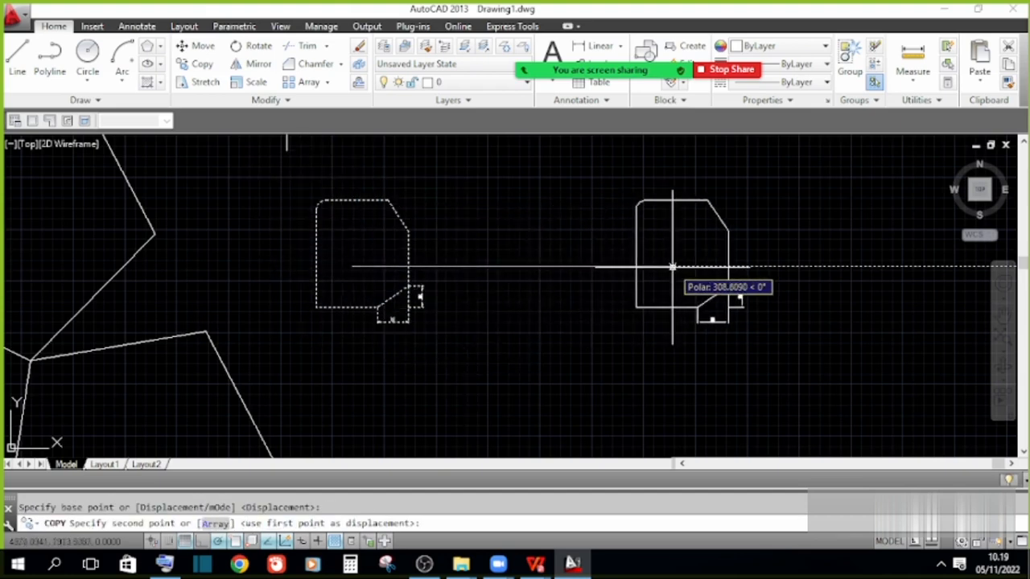
left_click(671, 266)
key("Escape")
Scale the copied chamfered shape and its dimensions by a factor of 2 from the shape's lower-left corner
left_click(593, 166)
left_click(818, 374)
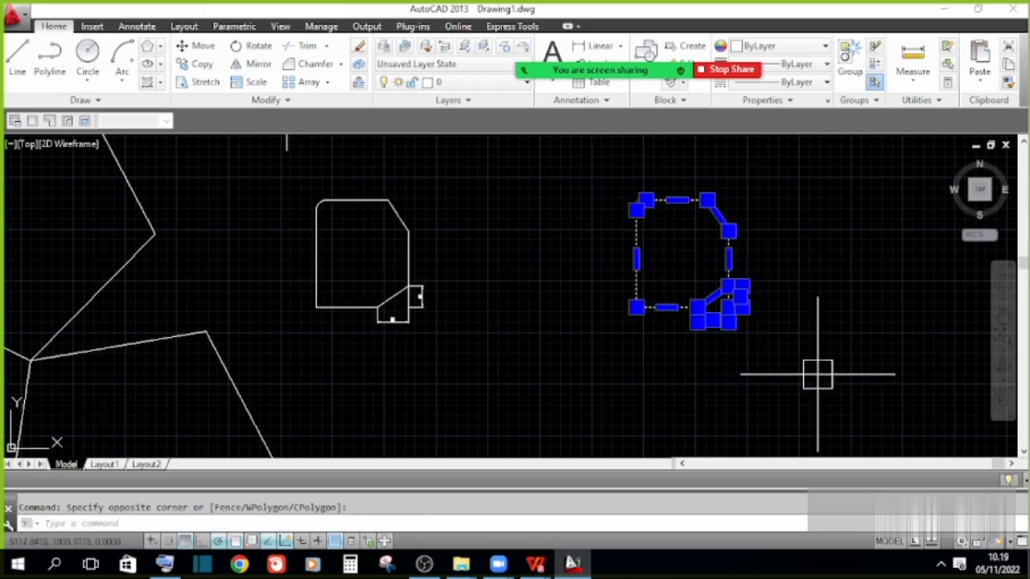
type("sc")
key("Return")
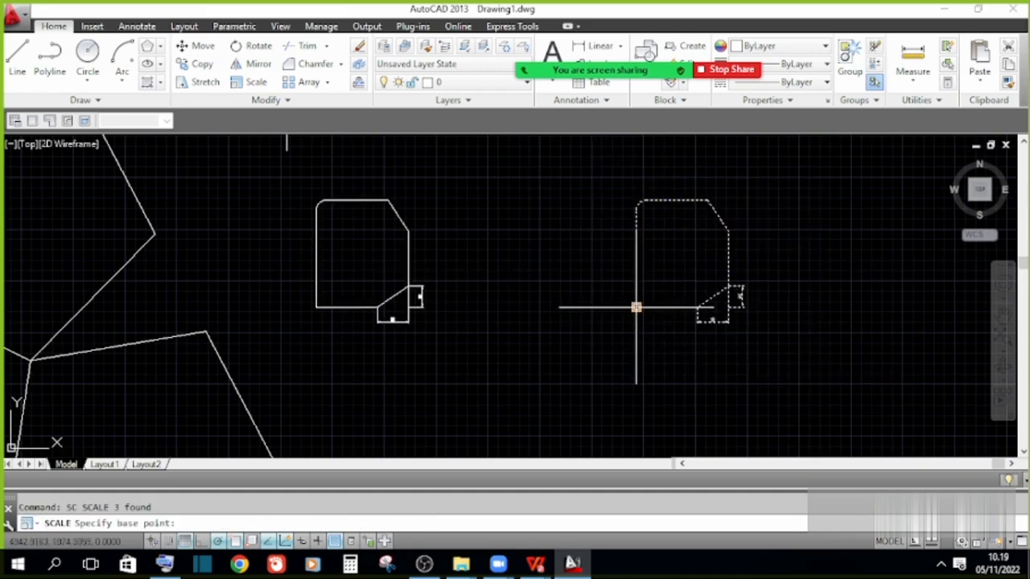
left_click(636, 307)
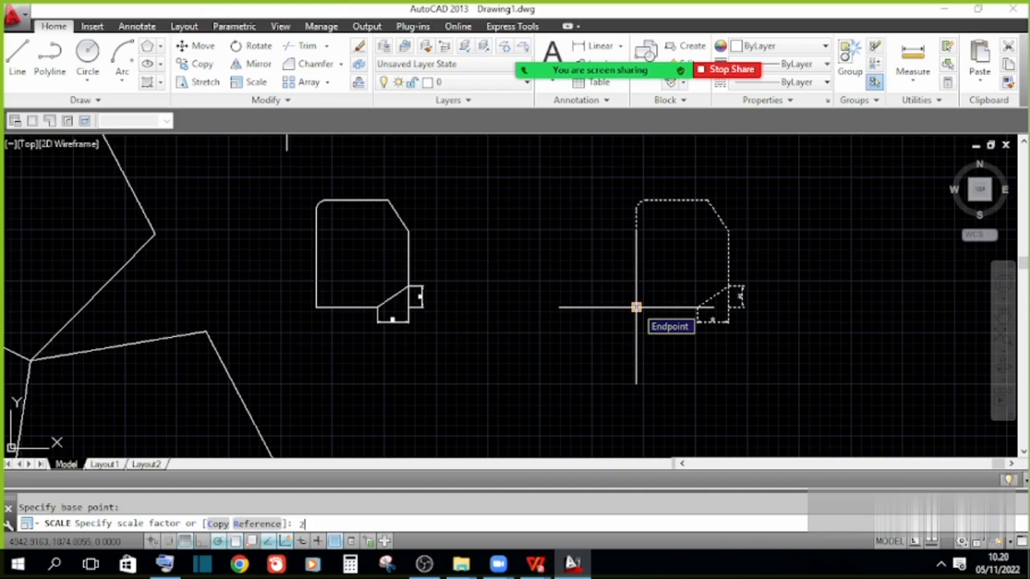
key("Return")
Compare the chamfer dimensions on the original shape with those on the enlarged copy
scroll(647, 297, "down", 5)
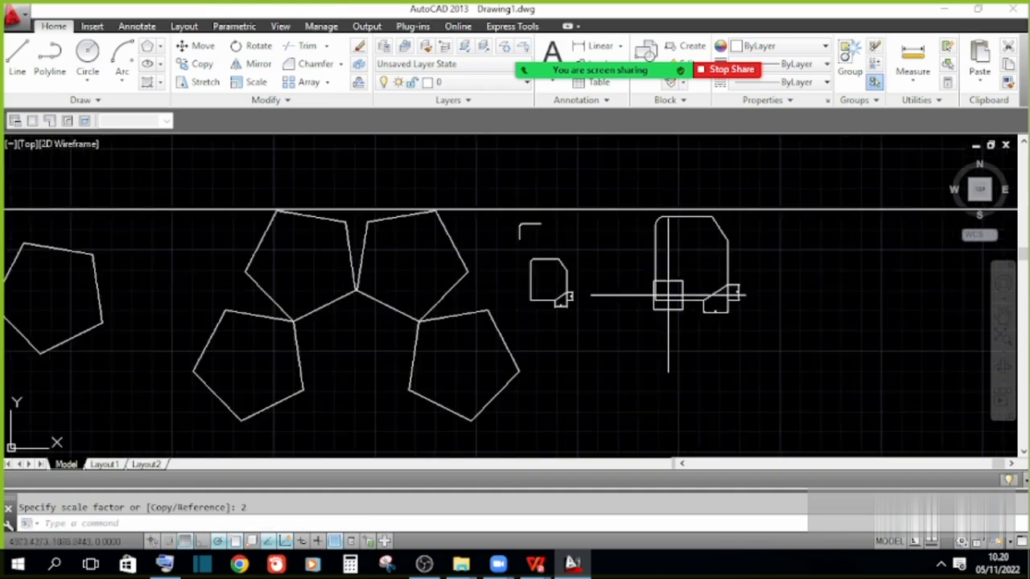
scroll(547, 296, "up", 8)
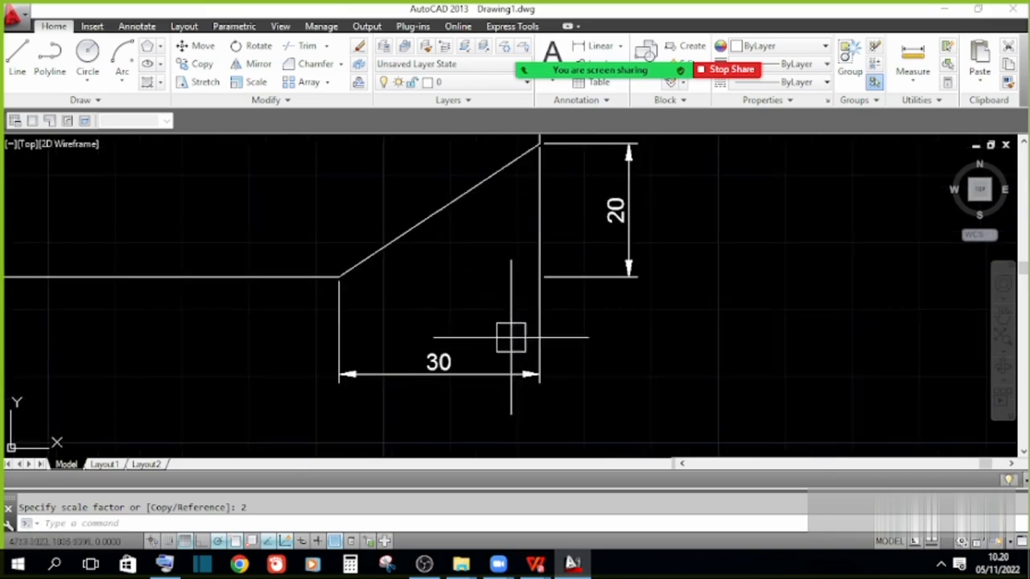
scroll(249, 281, "down", 6)
scroll(515, 320, "up", 6)
scroll(652, 228, "down", 2)
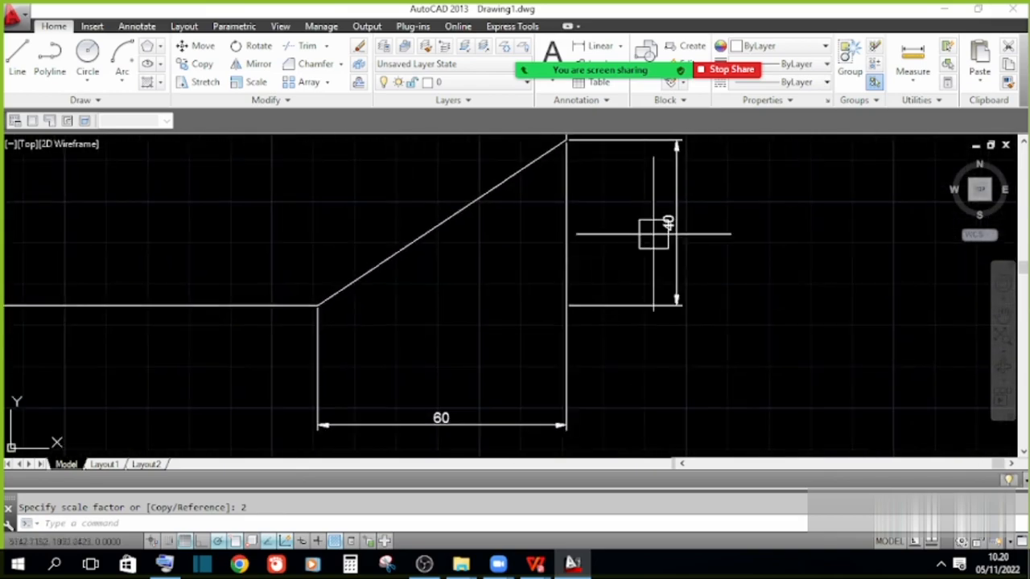
scroll(700, 305, "down", 3)
scroll(700, 305, "down", 3)
middle_click_drag(680, 269, 652, 322)
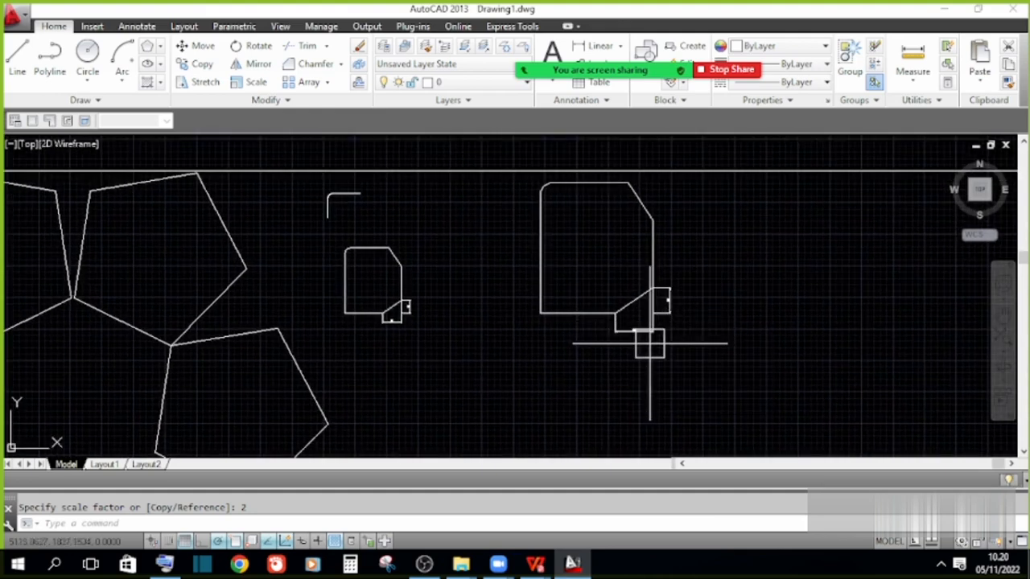
Dismiss the save dialog without saving and undo the enlargement of the copied shape
key("ctrl+s")
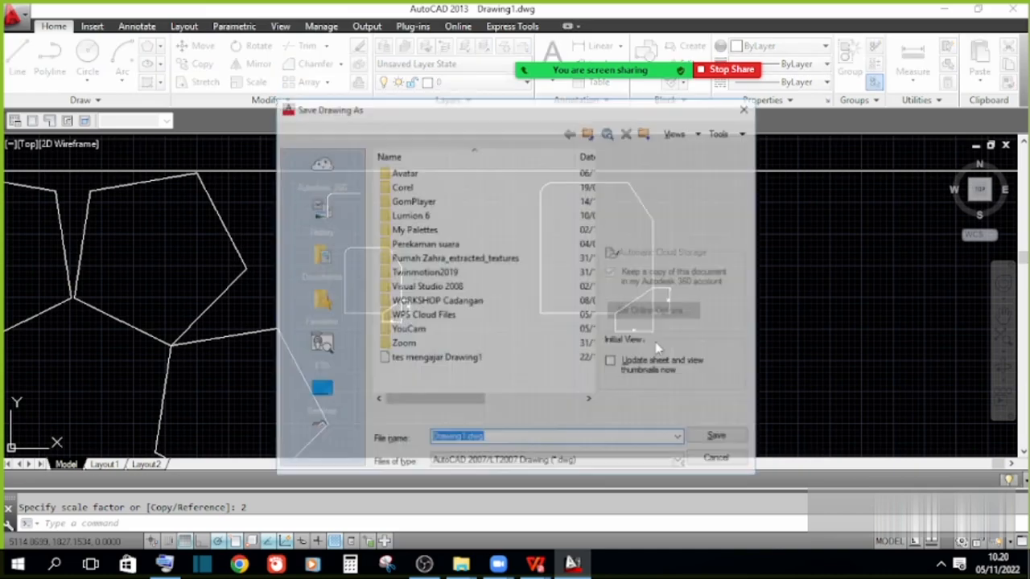
key("Escape")
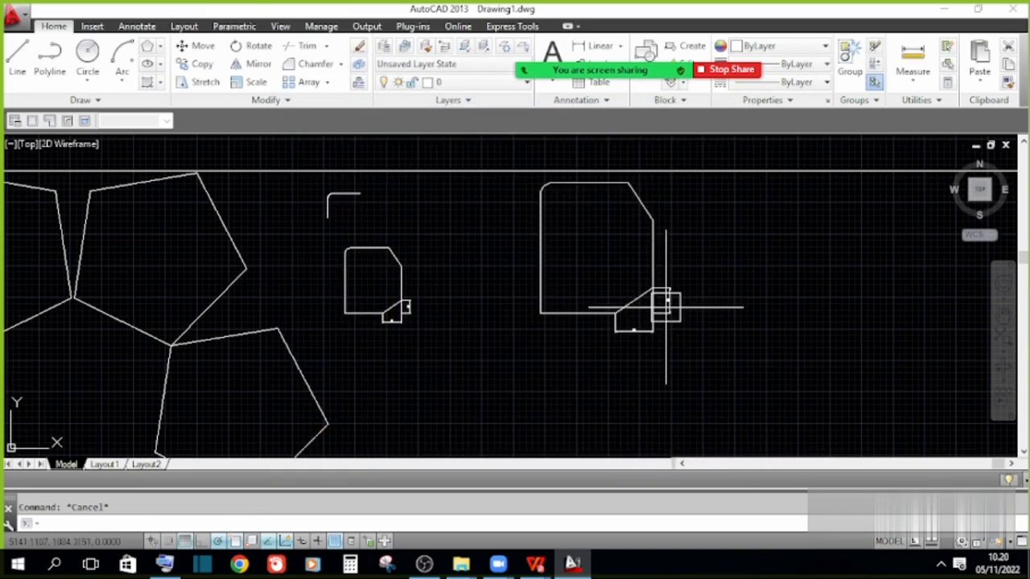
key("ctrl+z")
key("ctrl+z")
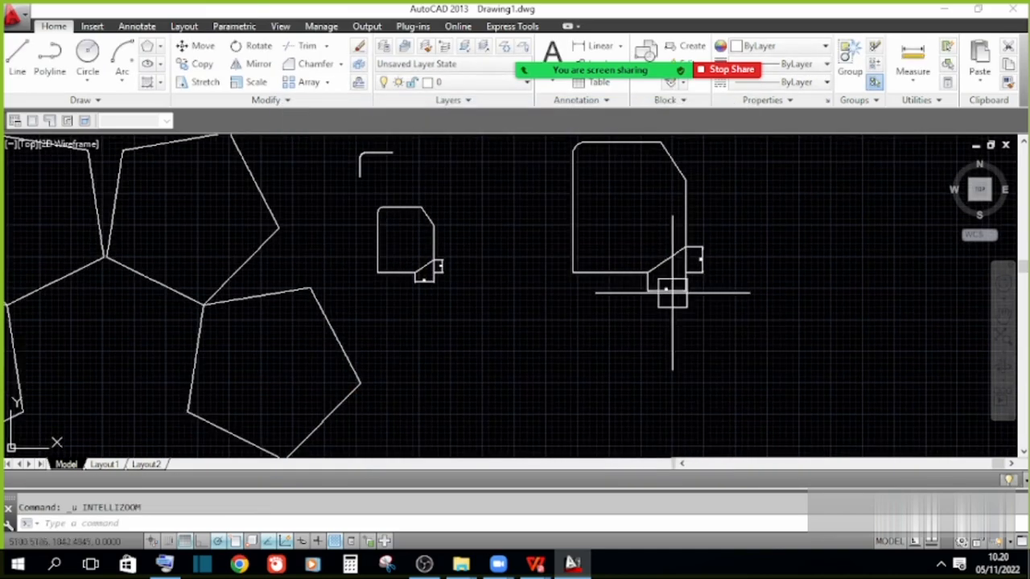
scroll(673, 293, "down", 5)
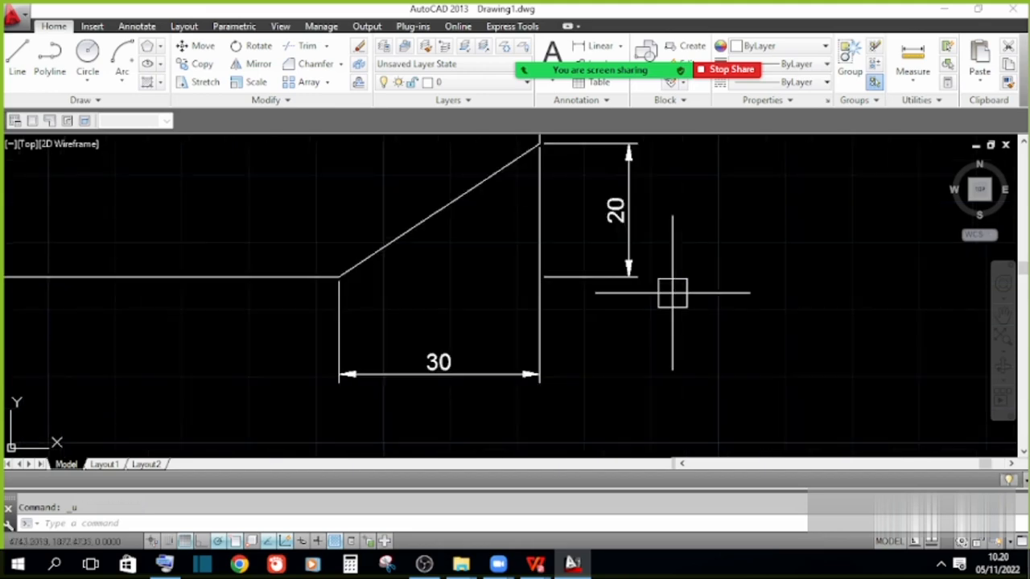
scroll(669, 293, "down", 1)
Scale the copied chamfered shape and its dimensions by a factor of 0.5 from the shape's lower-left corner
left_click(581, 185)
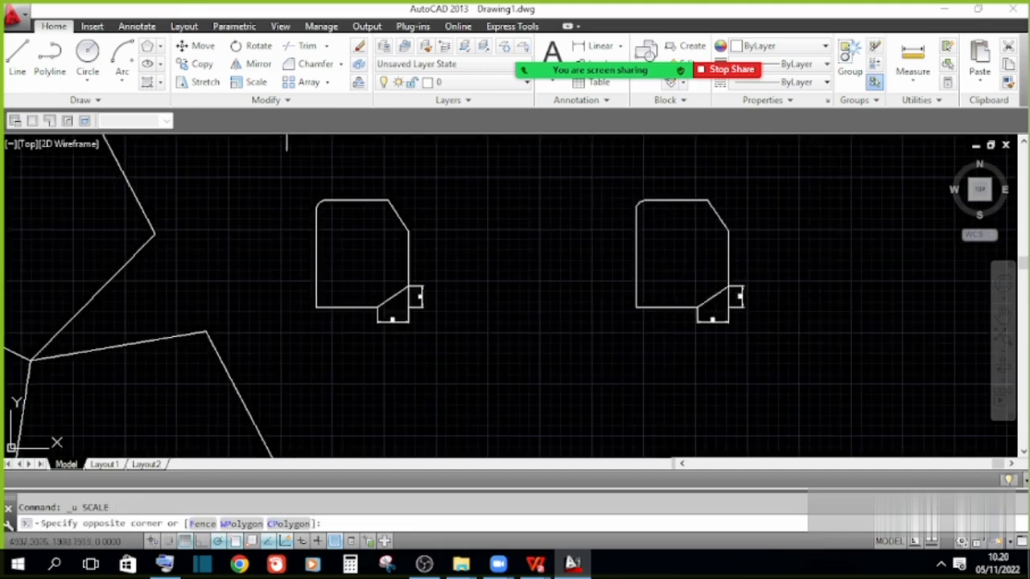
left_click(783, 368)
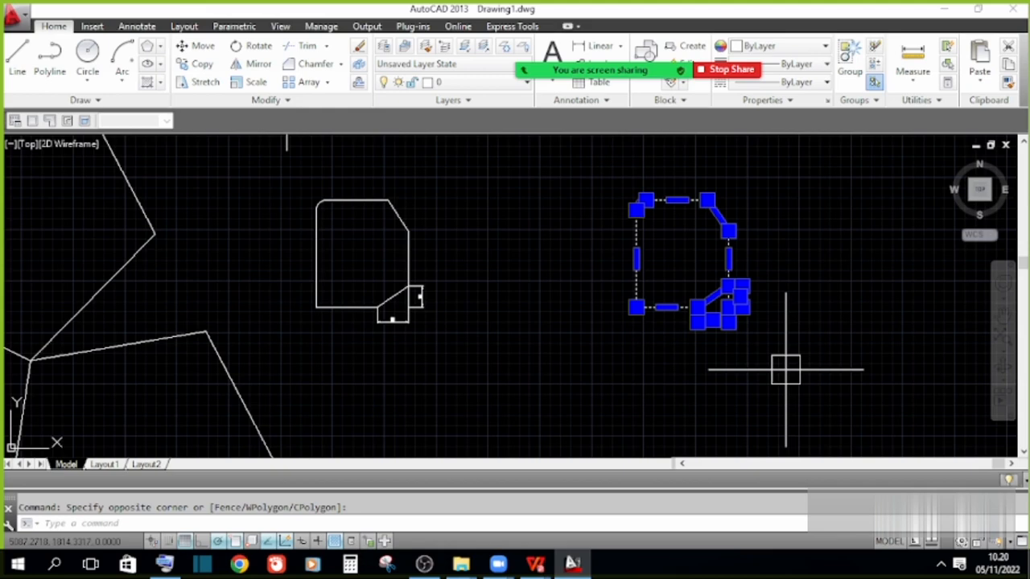
type("sc")
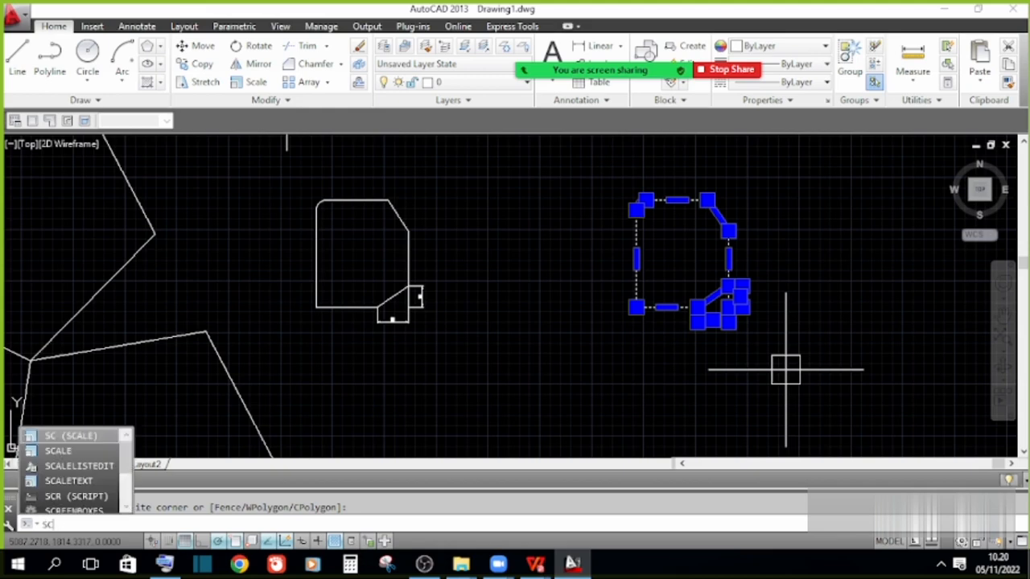
key("Return")
left_click(636, 304)
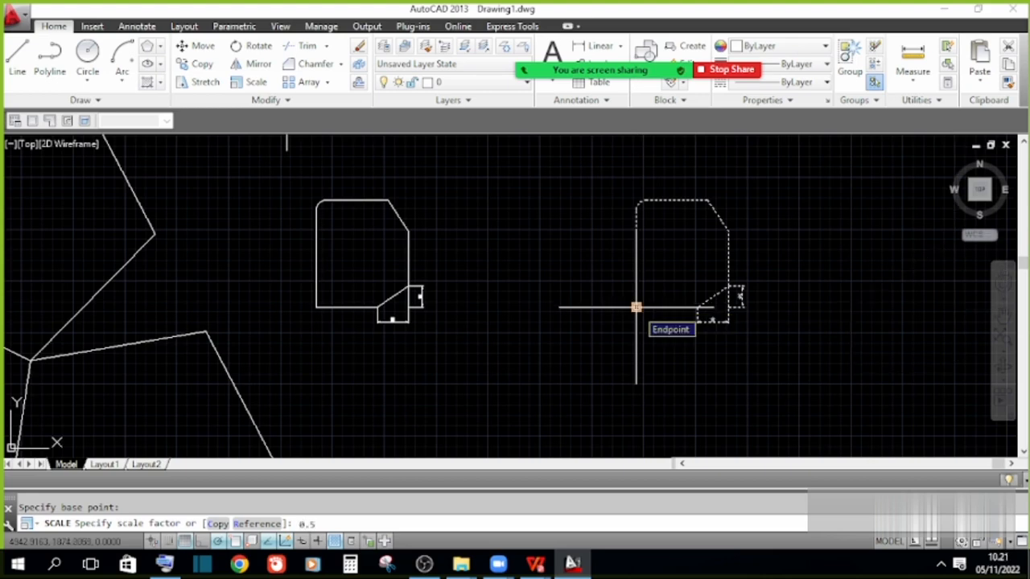
key("Return")
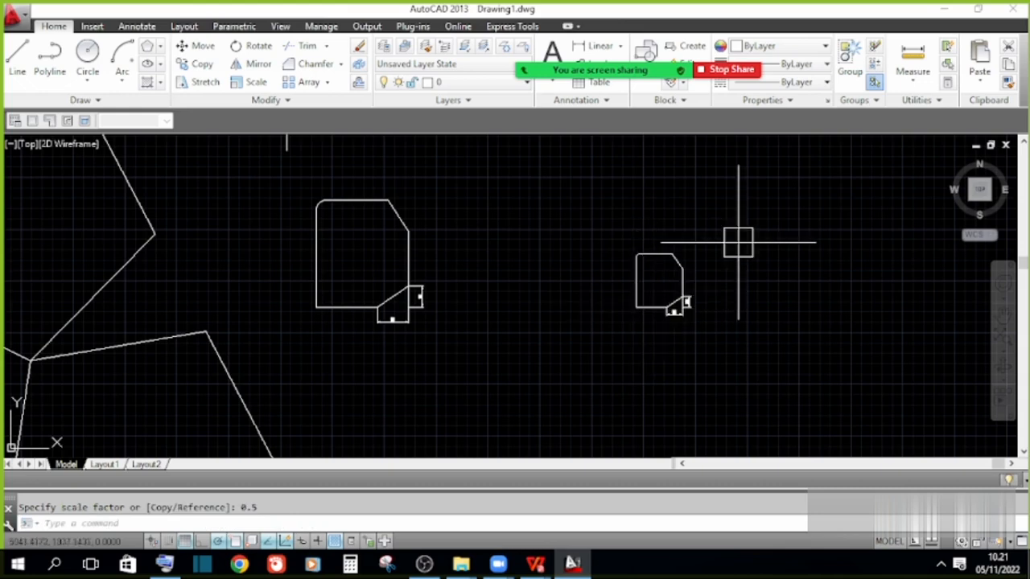
Add a linear dimension below the reduced copy's bottom edge, from its left corner to the chamfer start, aligned with the adjacent chamfer dimension
scroll(738, 242, "up", 5)
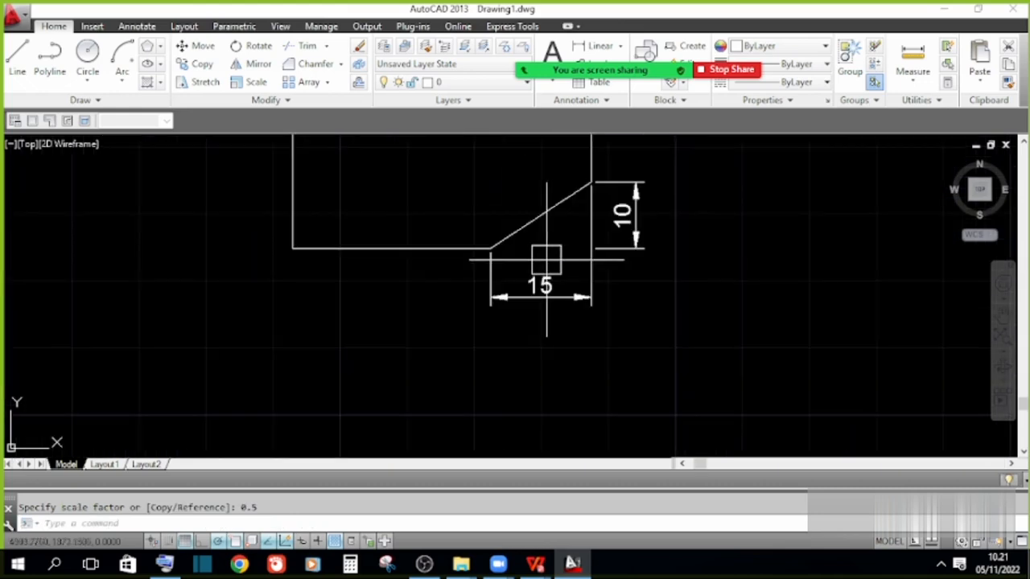
scroll(546, 259, "down", 5)
scroll(490, 278, "down", 3)
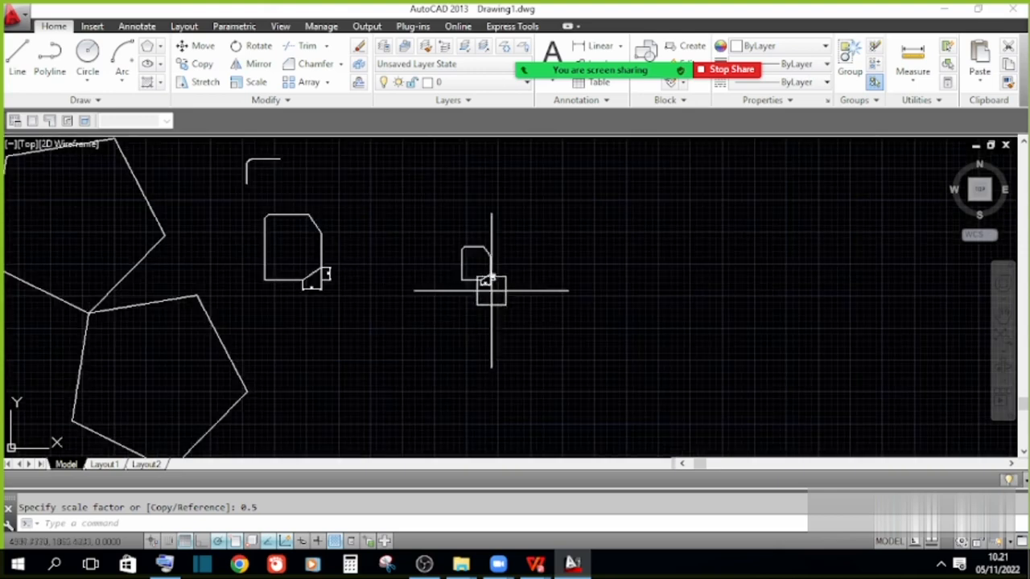
scroll(503, 313, "up", 3)
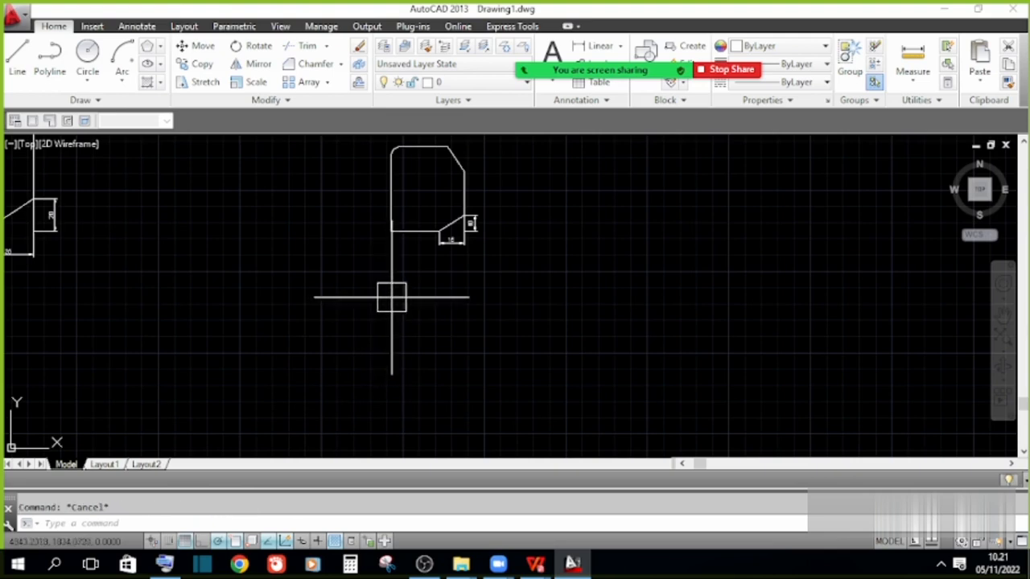
scroll(460, 264, "up", 5)
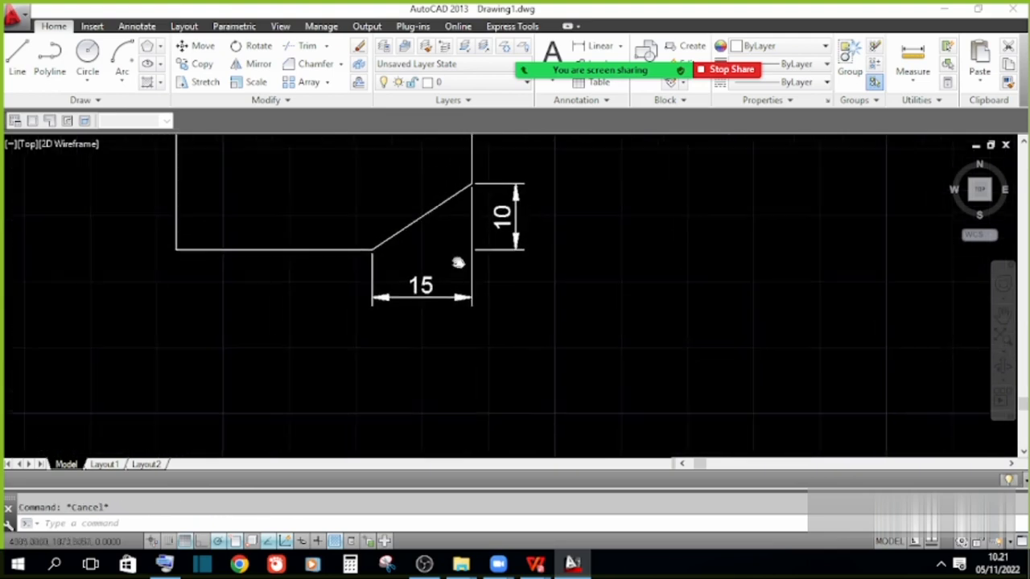
scroll(507, 231, "down", 4)
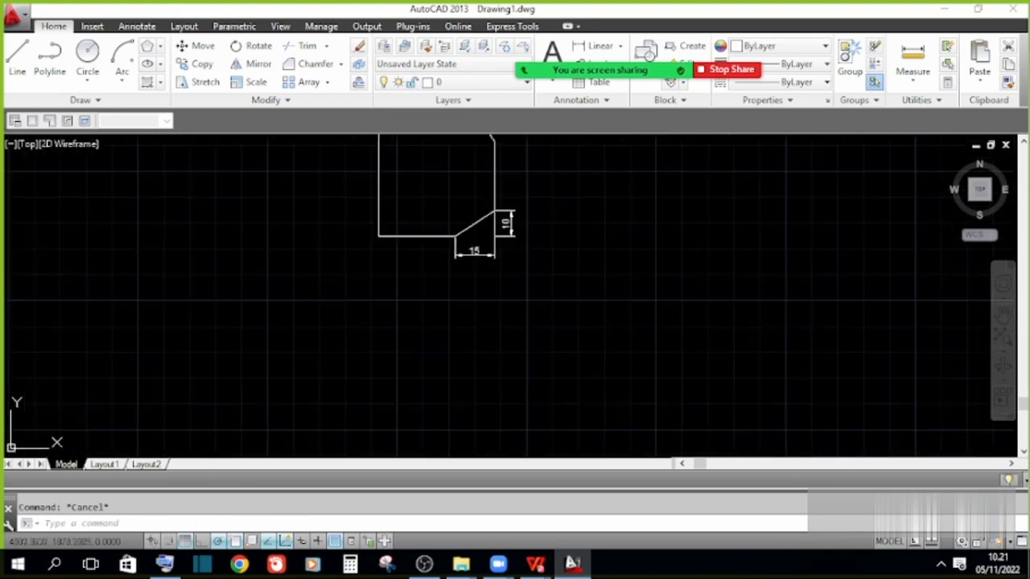
left_click(599, 46)
scroll(418, 243, "up", 2)
left_click(359, 232)
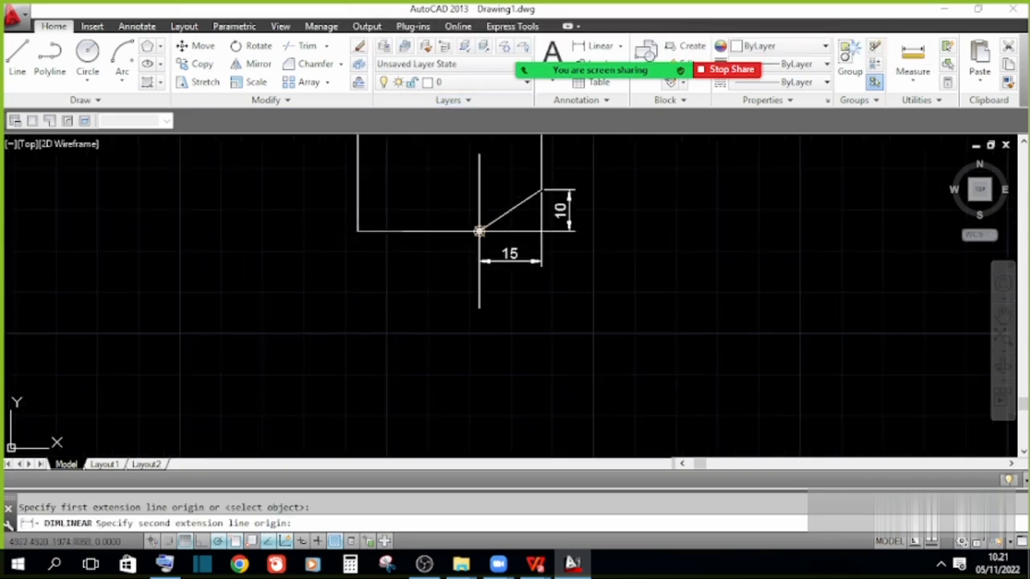
left_click(479, 231)
scroll(478, 232, "up", 4)
left_click(499, 241)
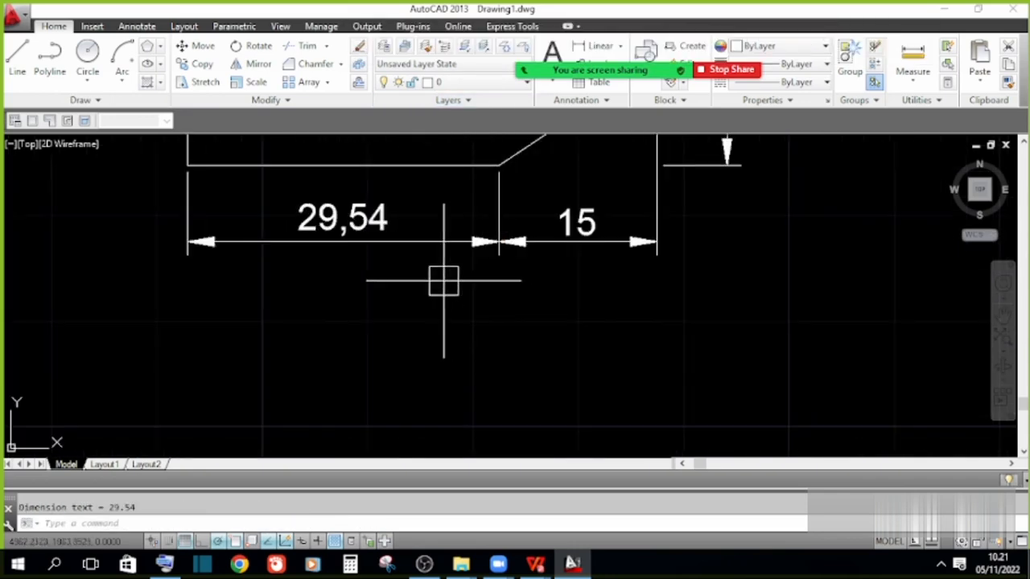
key("Escape")
Draw a separate horizontal line 40 units long below the reduced copy
scroll(453, 257, "down", 3)
scroll(467, 294, "up", 4)
scroll(591, 362, "up", 2)
scroll(498, 326, "down", 2)
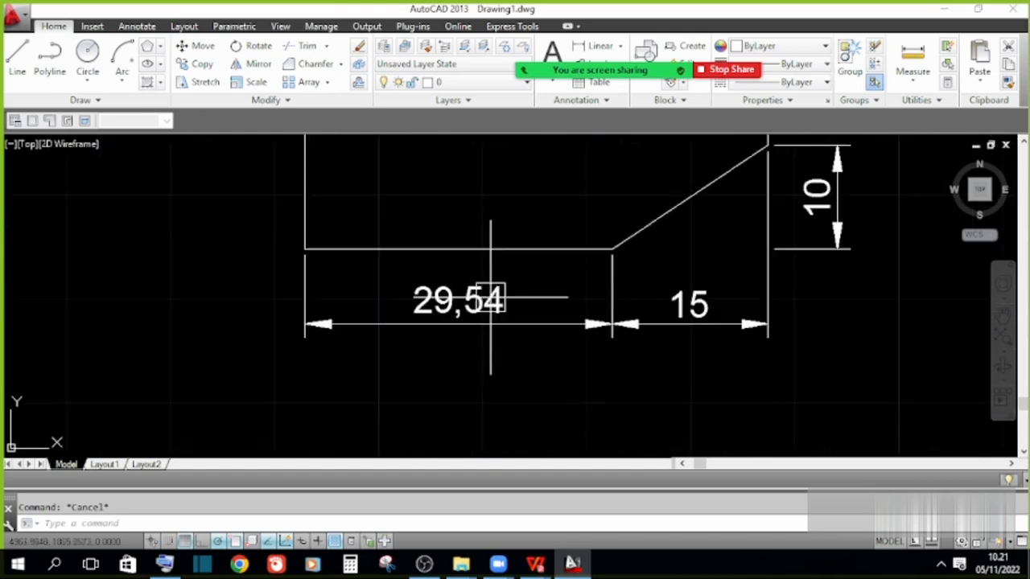
scroll(475, 265, "down", 6)
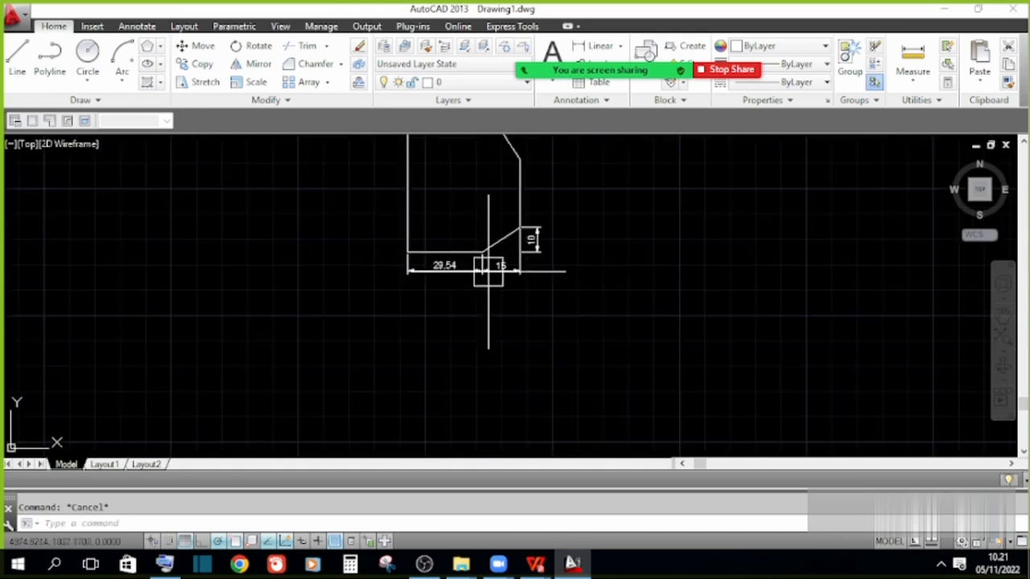
type("l")
key("Return")
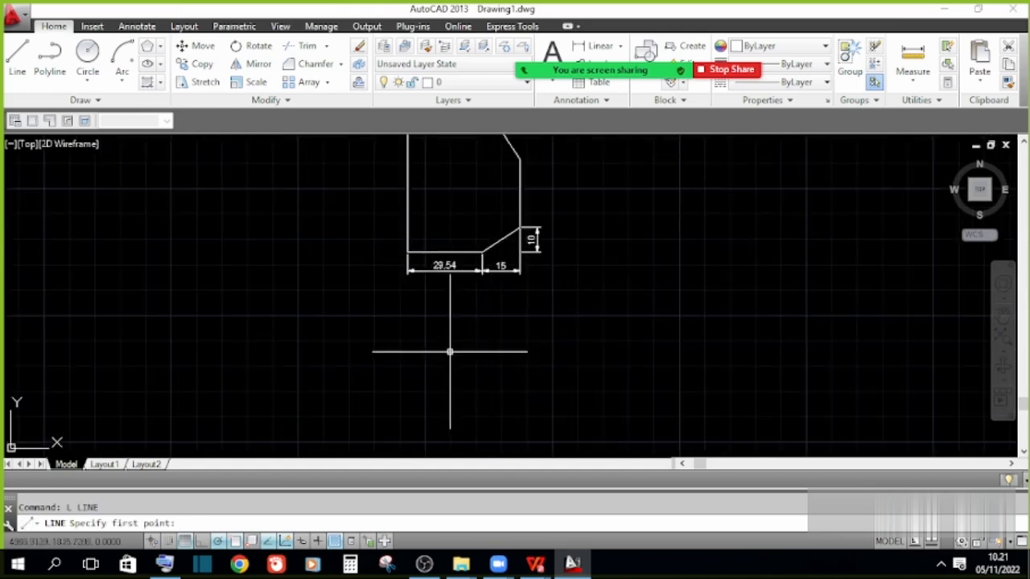
left_click(452, 341)
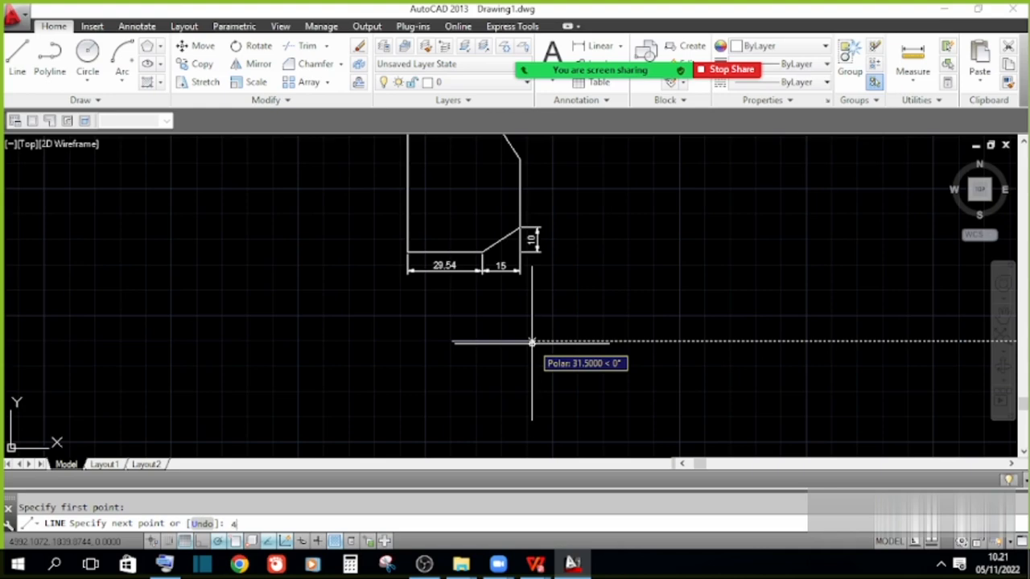
key("Return")
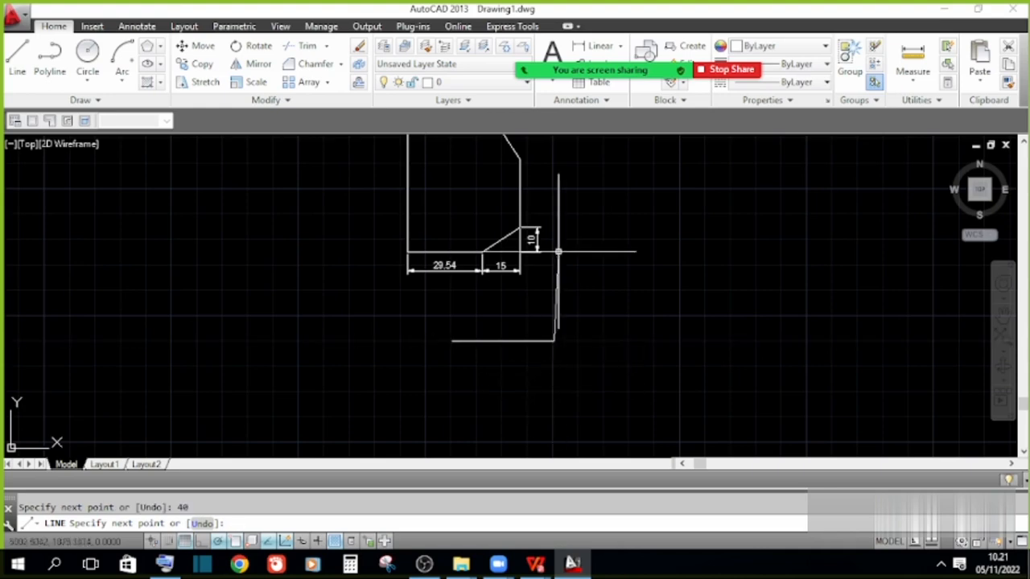
key("Escape")
Add a linear dimension just below the separate horizontal line, measuring between its two endpoints
scroll(297, 233, "down", 3)
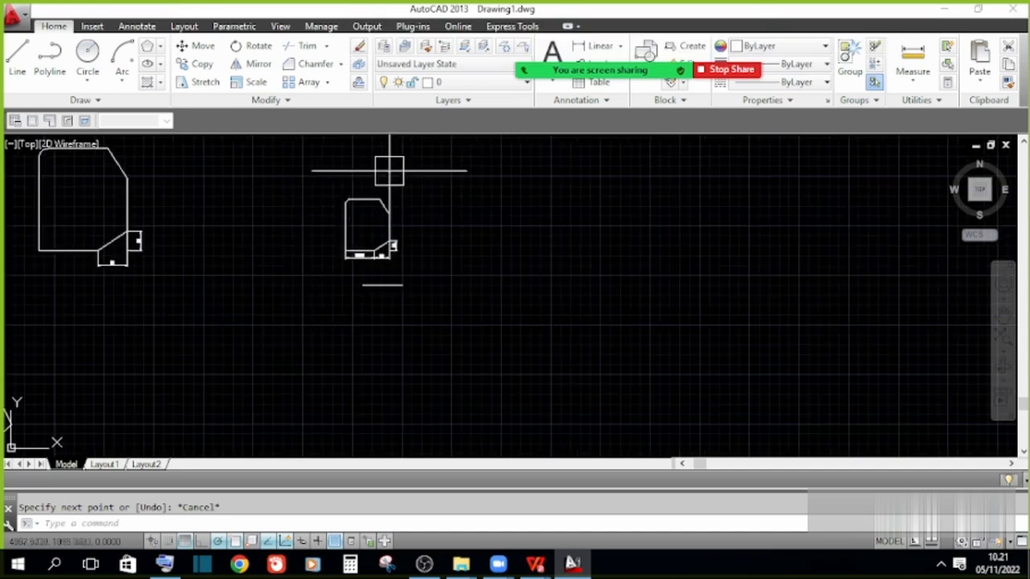
left_click(579, 46)
scroll(414, 282, "up", 4)
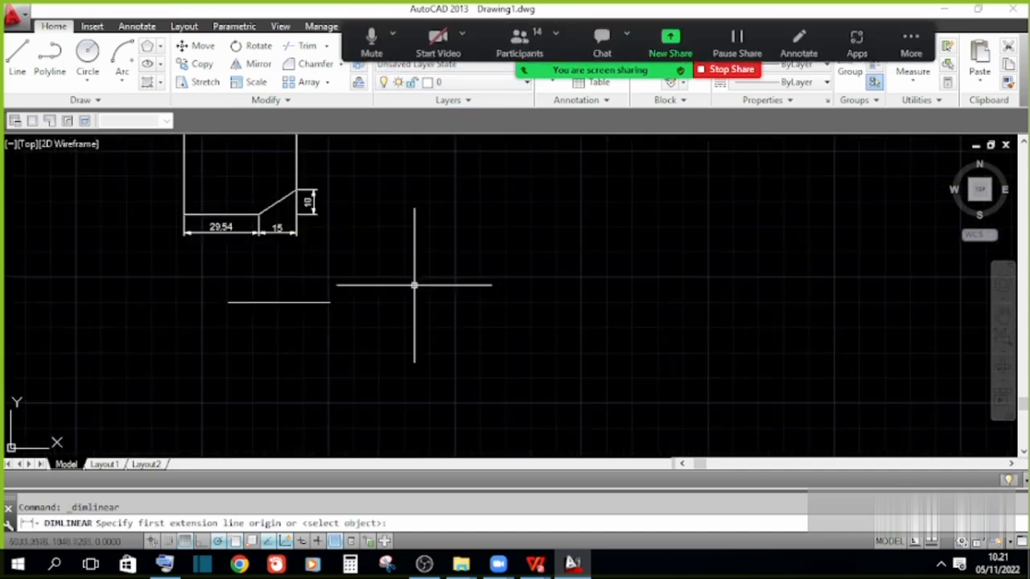
left_click(227, 300)
left_click(330, 301)
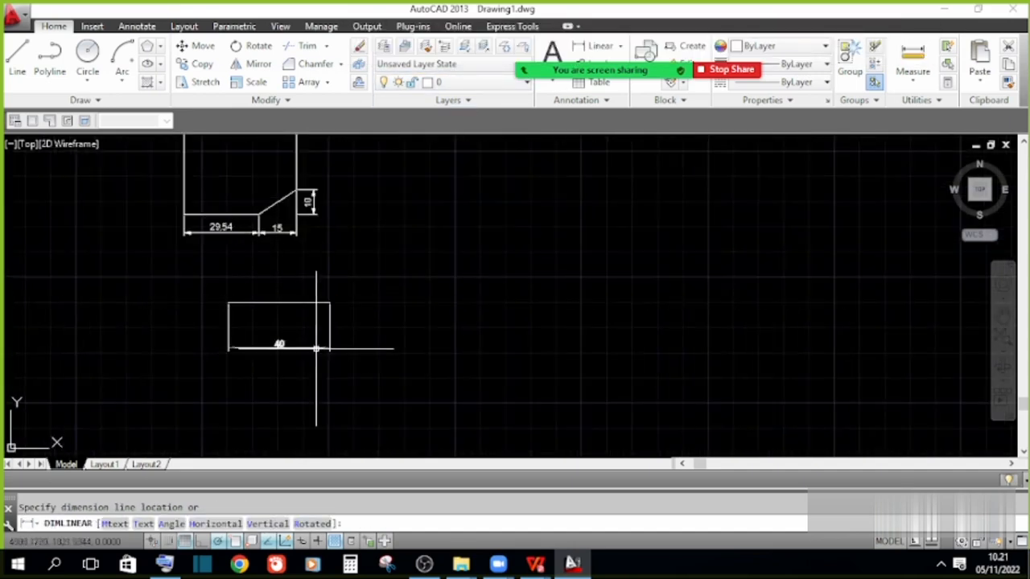
left_click(299, 334)
scroll(283, 307, "up", 6)
key("Escape")
Compare the bottom-edge dimensions of the reduced copy with the dimensioned line beneath it and the original shape
scroll(282, 307, "down", 5)
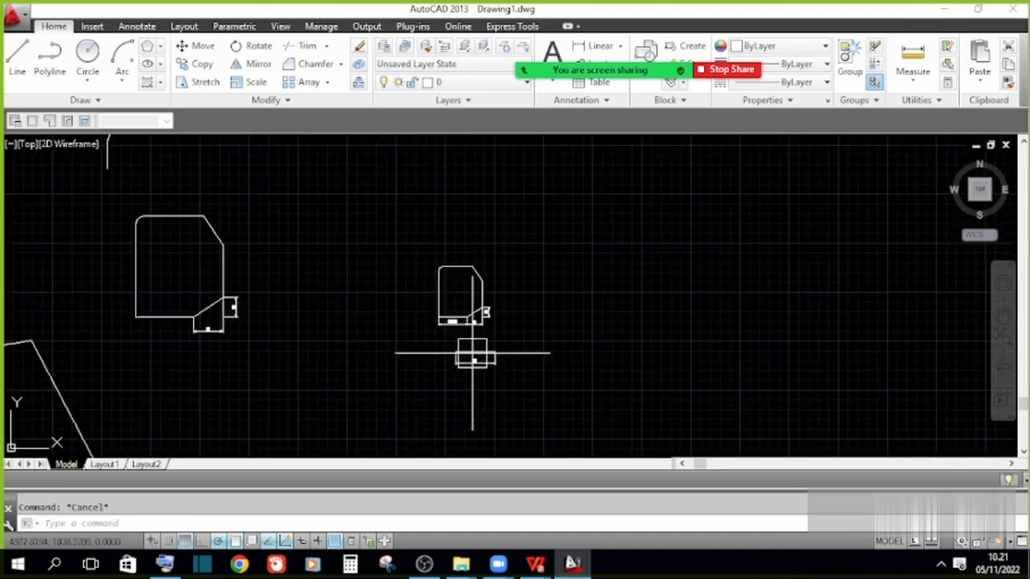
scroll(437, 283, "up", 3)
scroll(618, 340, "down", 2)
scroll(603, 342, "up", 4)
scroll(588, 345, "down", 2)
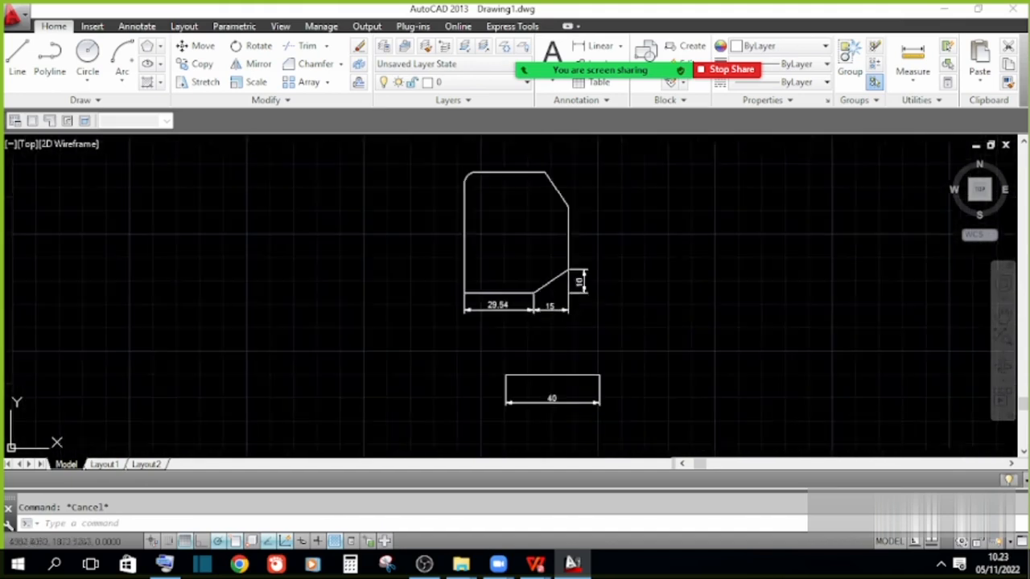
scroll(563, 372, "up", 2)
scroll(543, 385, "down", 3)
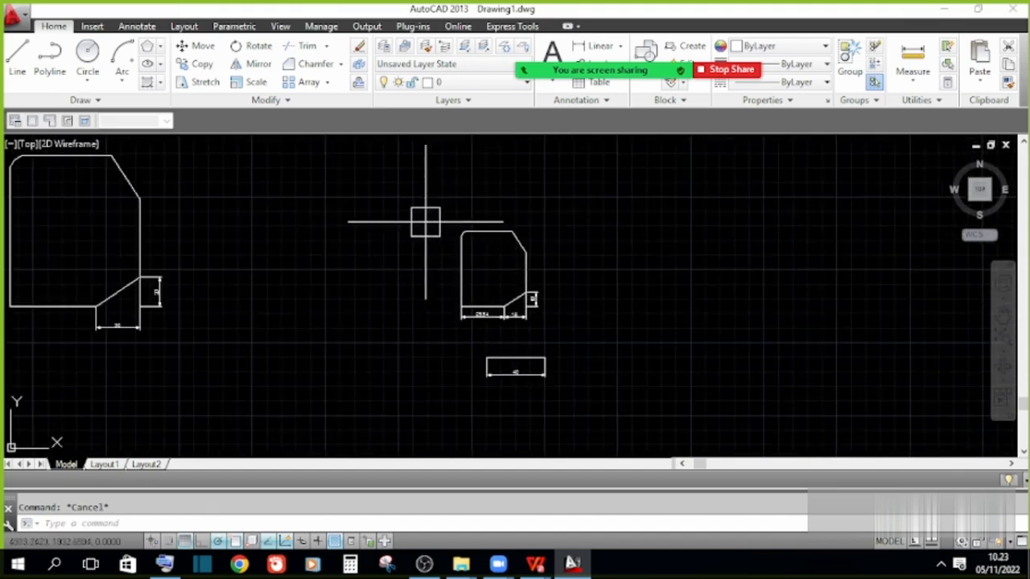
scroll(459, 249, "up", 2)
scroll(489, 366, "up", 2)
middle_click_drag(529, 333, 563, 190)
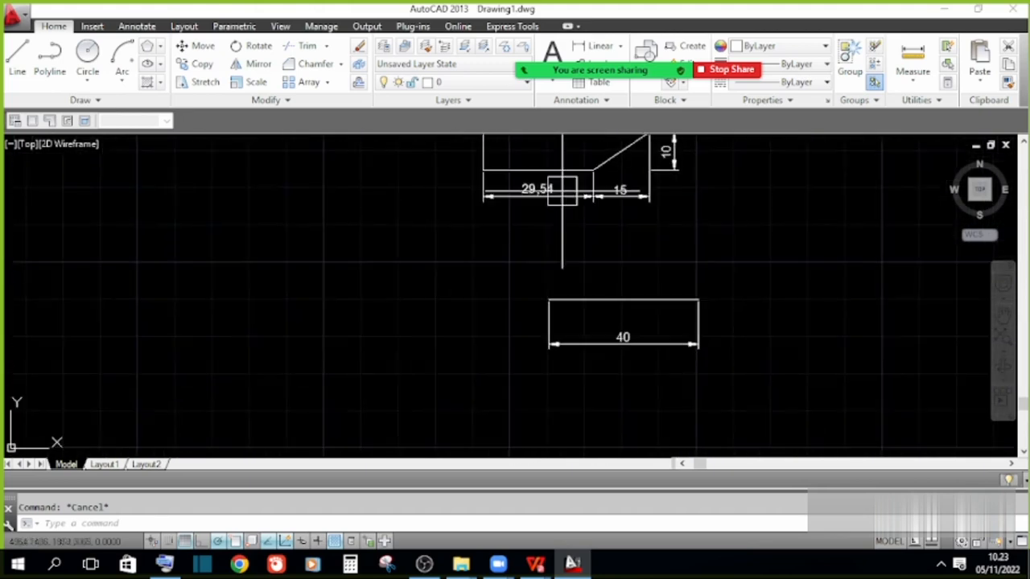
Start scaling the reduced copy and its dimensions, using the left endpoint of the separate 40-unit line as the base point
scroll(654, 363, "up", 2)
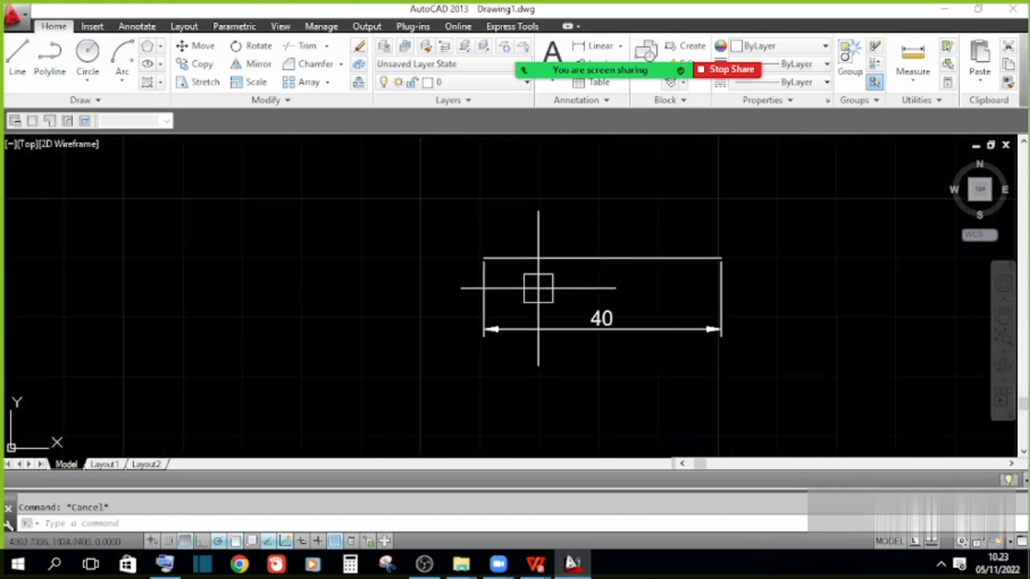
scroll(538, 288, "down", 4)
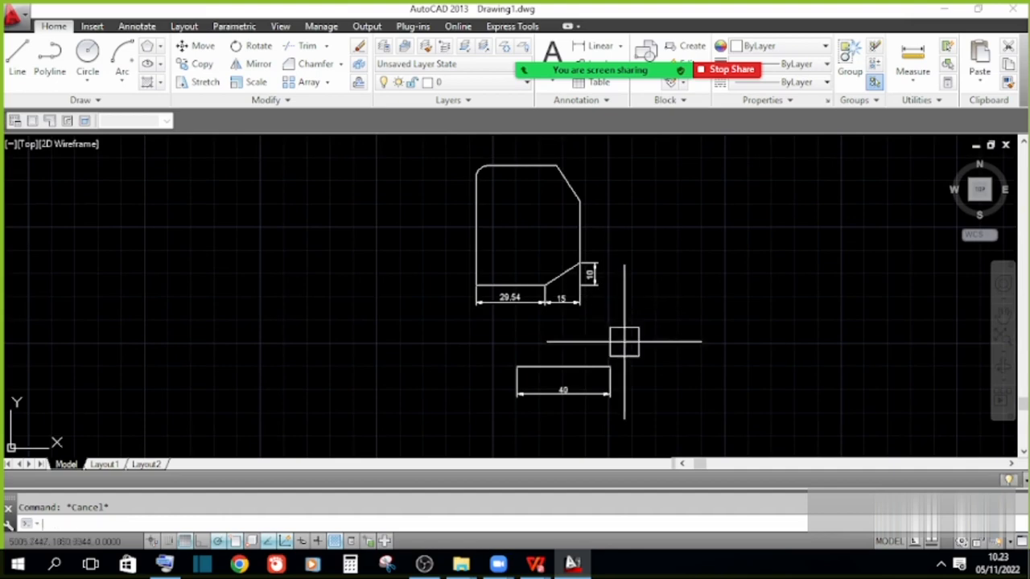
left_click(621, 326)
left_click(457, 165)
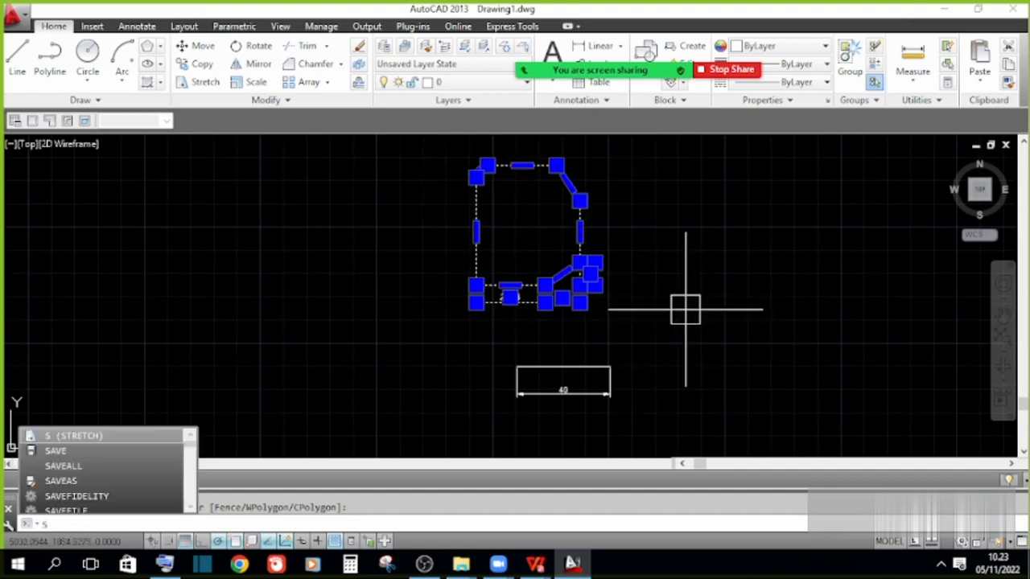
type("Sc")
key("Return")
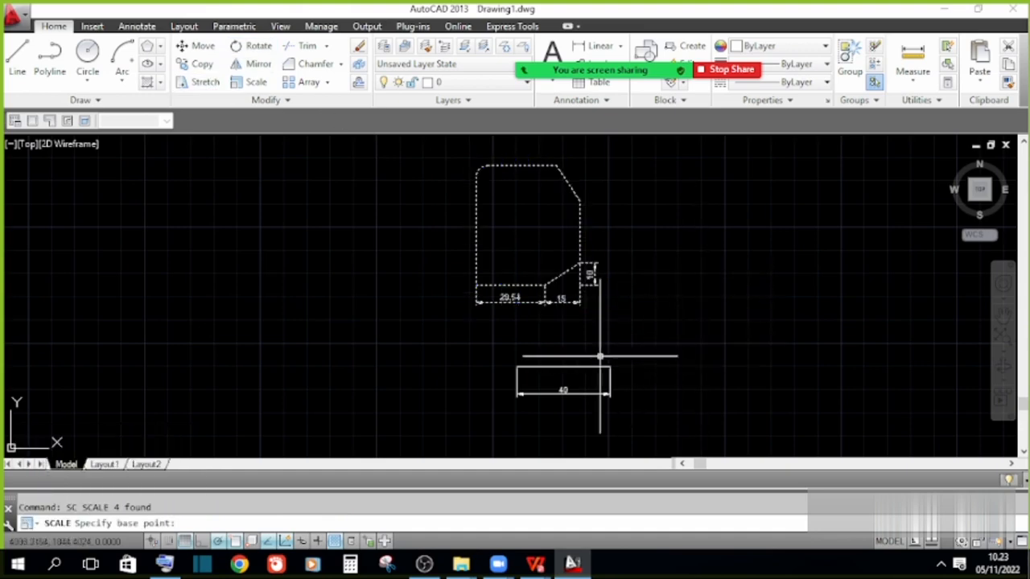
scroll(599, 356, "up", 4)
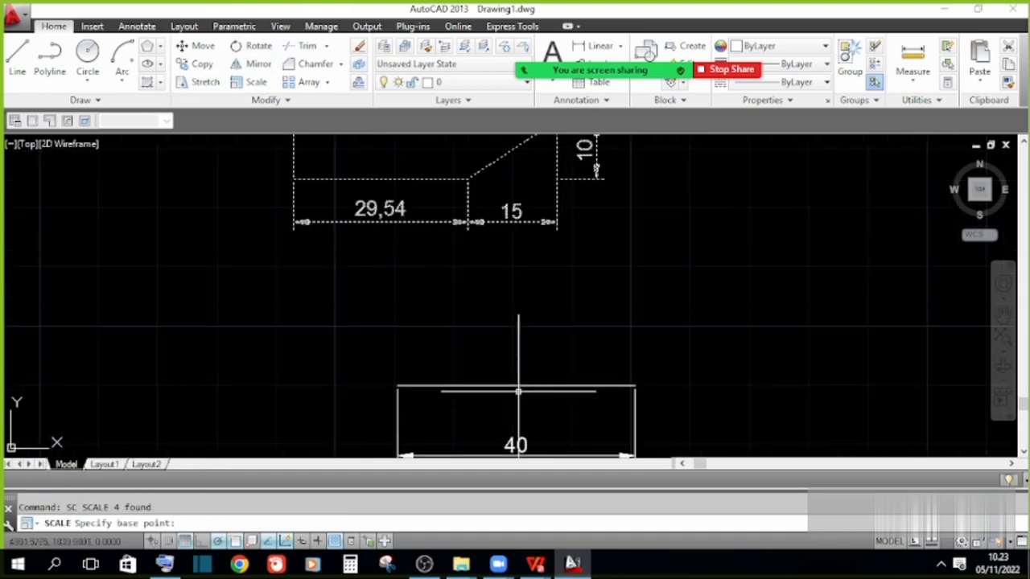
left_click(396, 386)
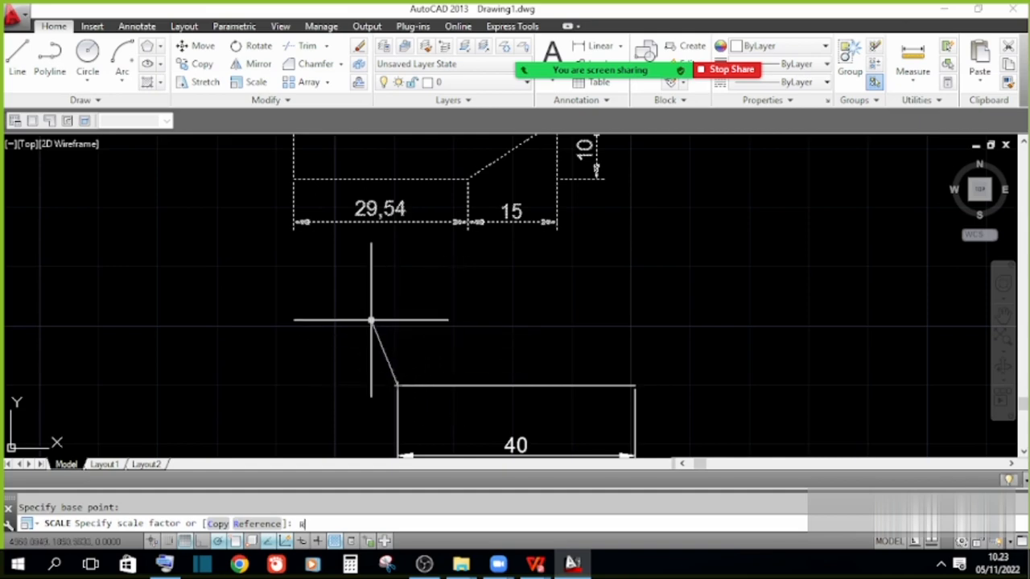
Scale by reference, using the copy's horizontal bottom edge as the reference length and the separate line's right endpoint for the new length
key("Return")
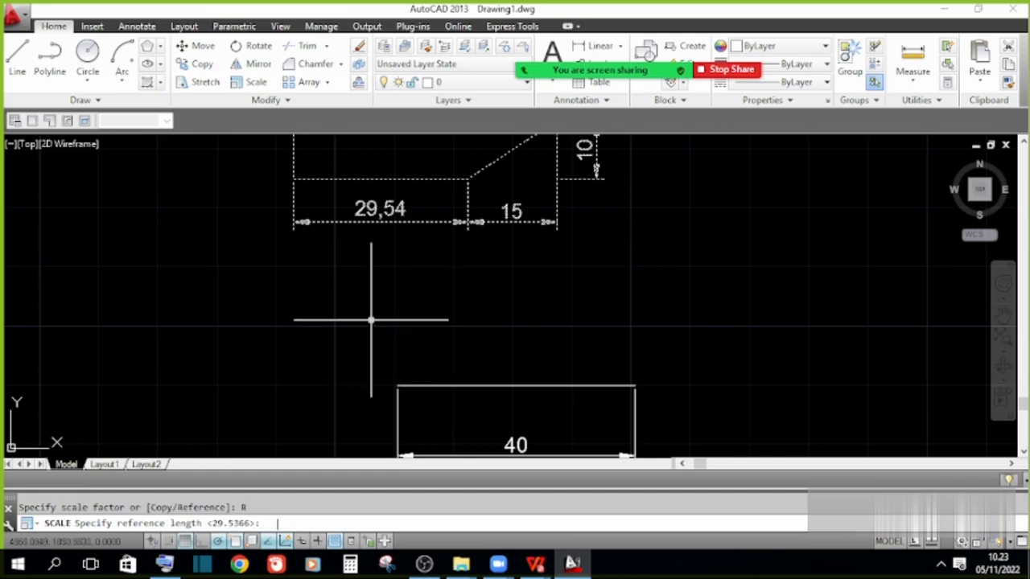
left_click(294, 179)
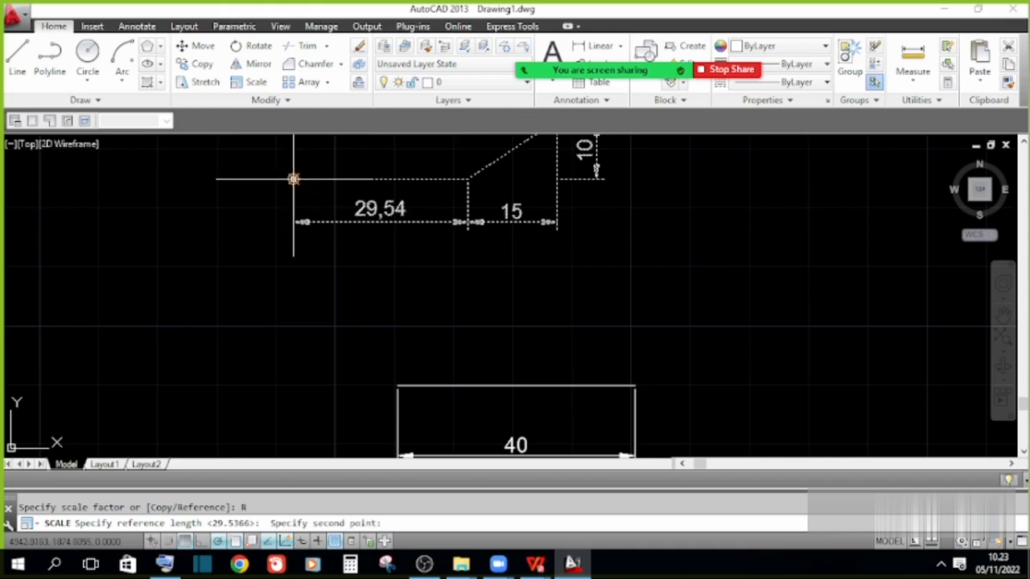
left_click(467, 178)
scroll(467, 179, "down", 3)
scroll(527, 234, "up", 6)
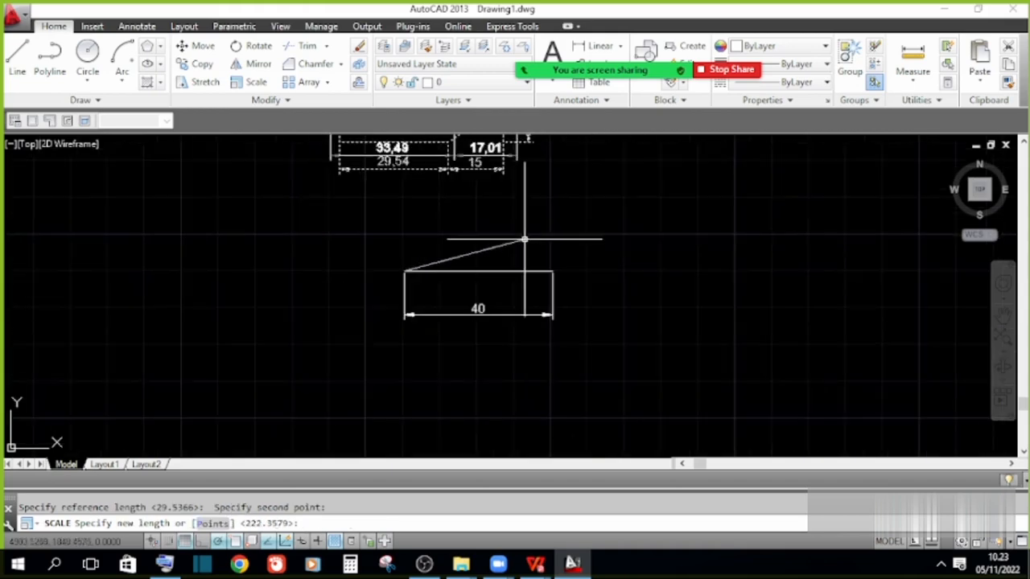
left_click(571, 295)
scroll(613, 352, "down", 3)
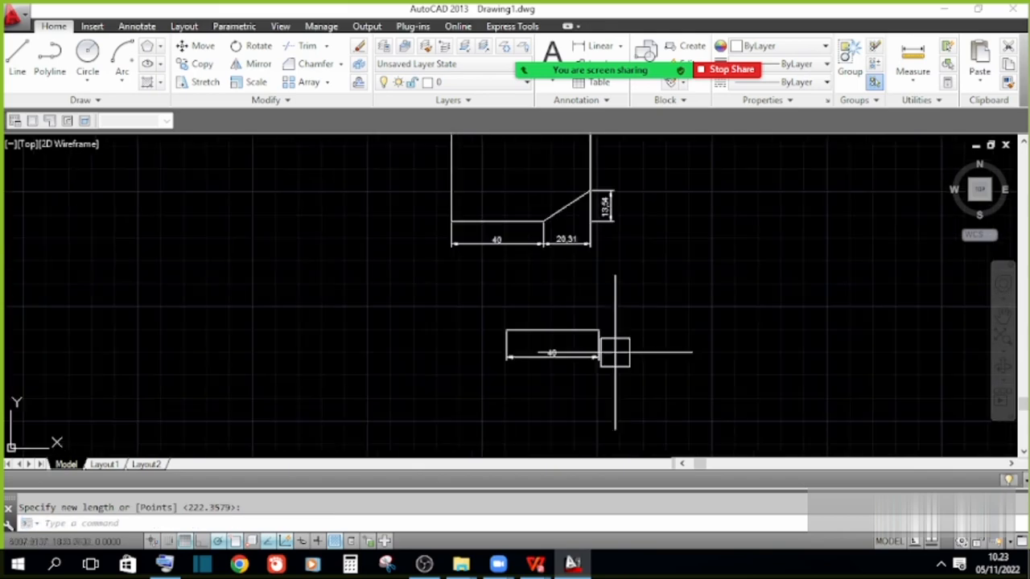
Compare the scaled shape's bottom-edge dimension with the dimension of the separate line below it
scroll(496, 232, "up", 4)
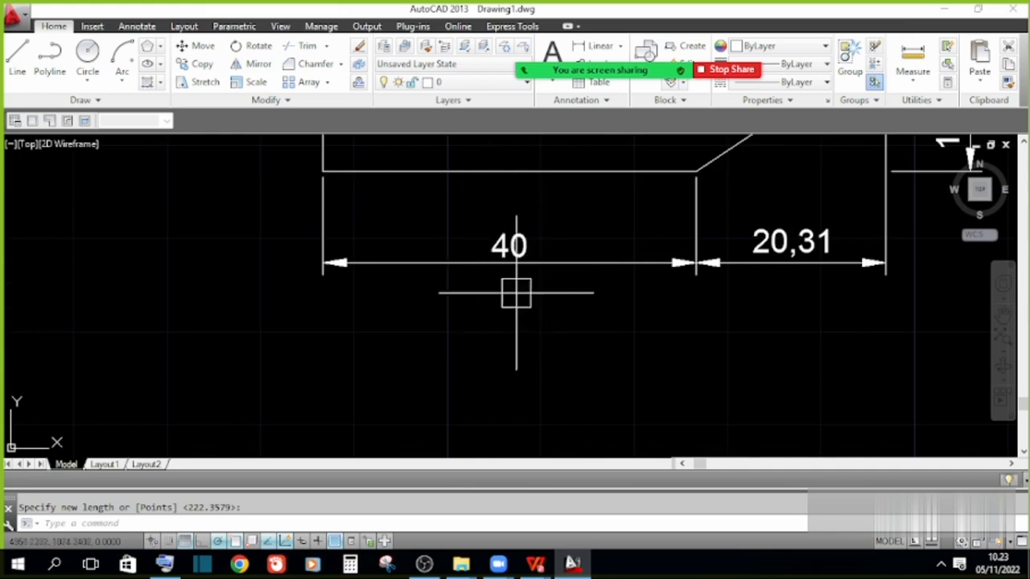
left_click(542, 292)
left_click(502, 233)
scroll(459, 166, "down", 4)
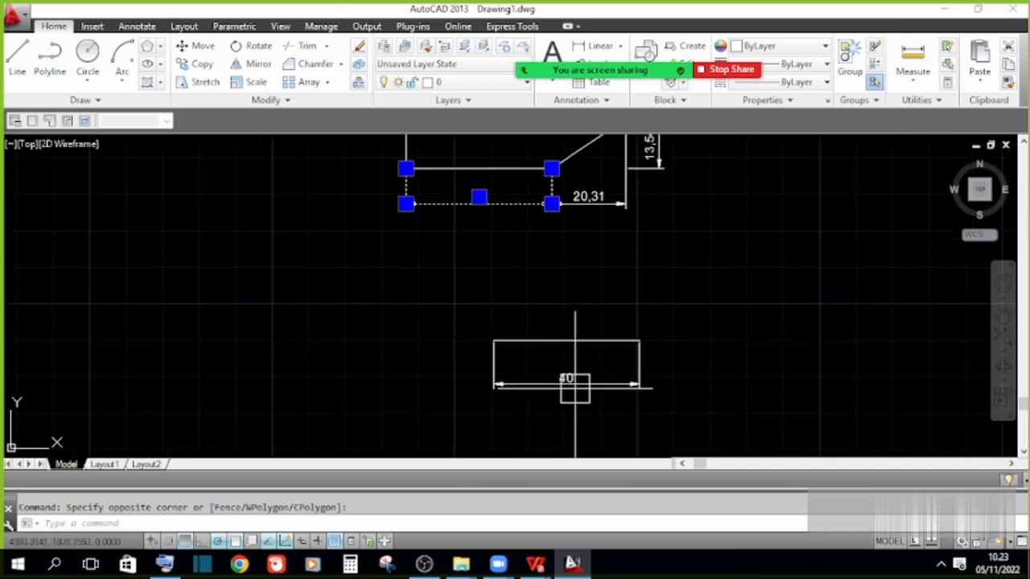
scroll(597, 421, "up", 3)
key("Escape")
left_click(605, 392)
left_click(549, 351)
key("Escape")
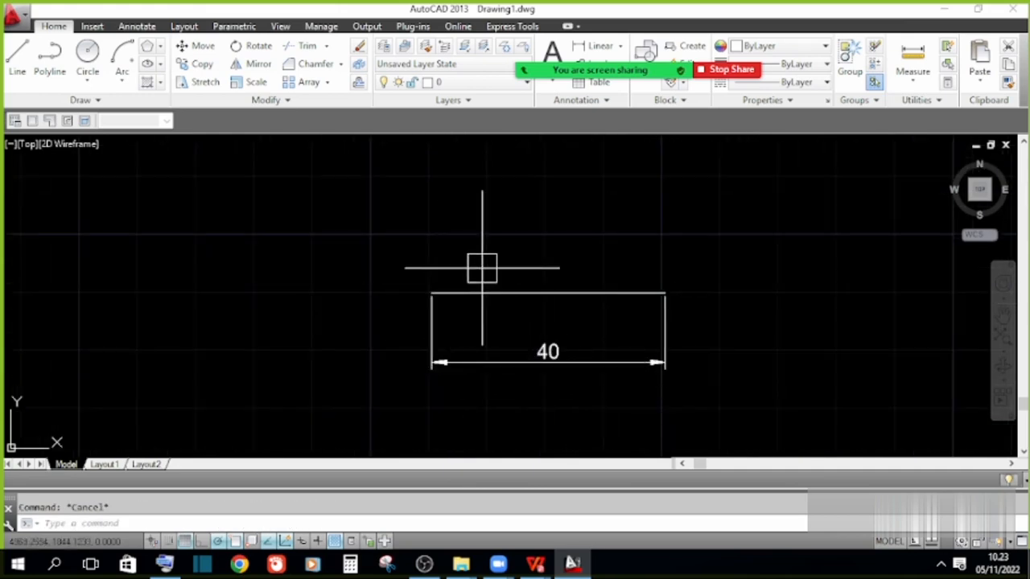
Copy the scaled shape's outline without its dimensions to the empty area on its right
scroll(450, 177, "down", 4)
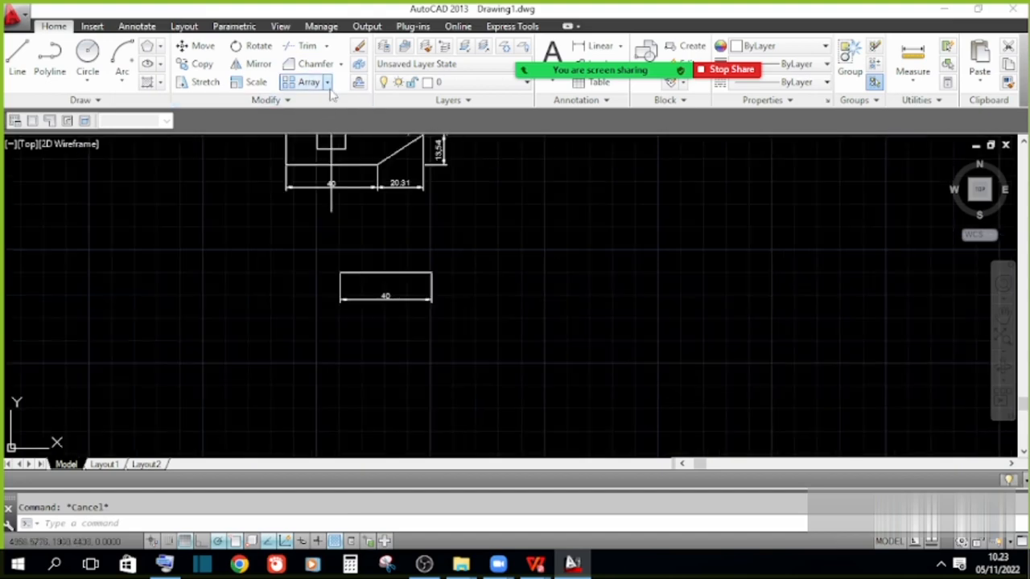
left_click(328, 83)
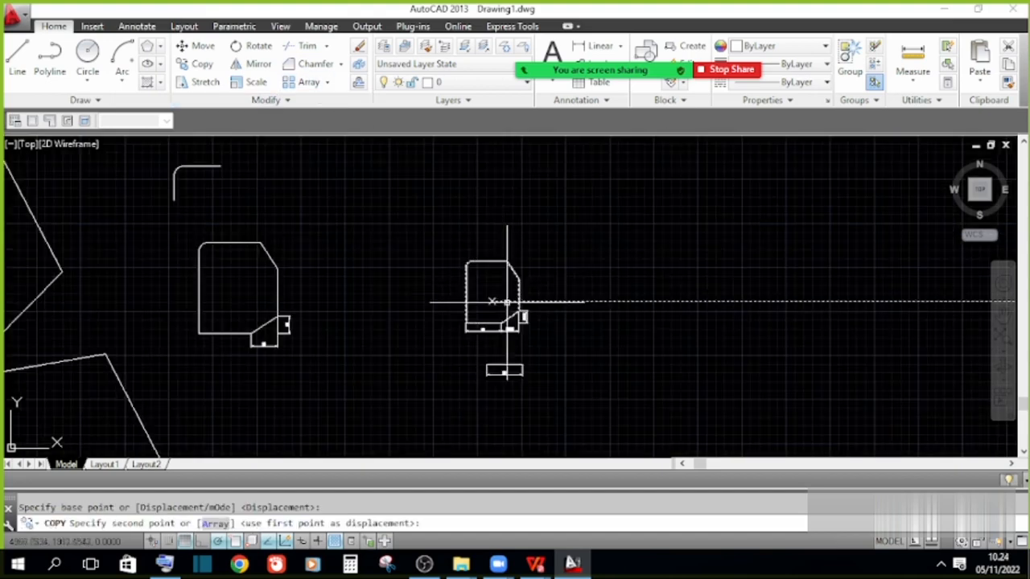
left_click(631, 262)
key("Escape")
scroll(718, 325, "up", 2)
middle_click_drag(719, 325, 527, 363)
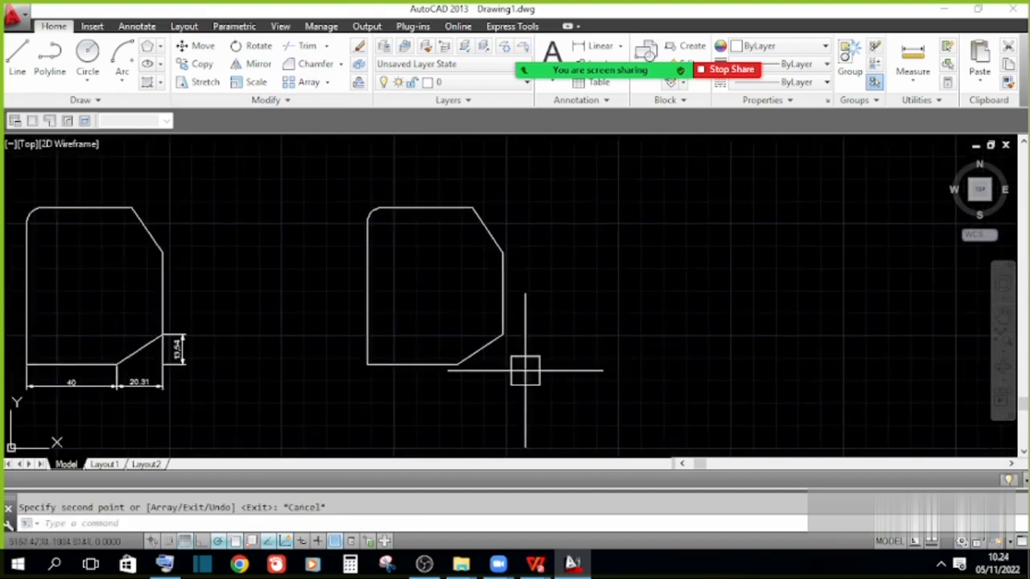
Create a rectangular array of the copied outline with 4 columns and 3 rows
left_click(526, 363)
left_click(443, 257)
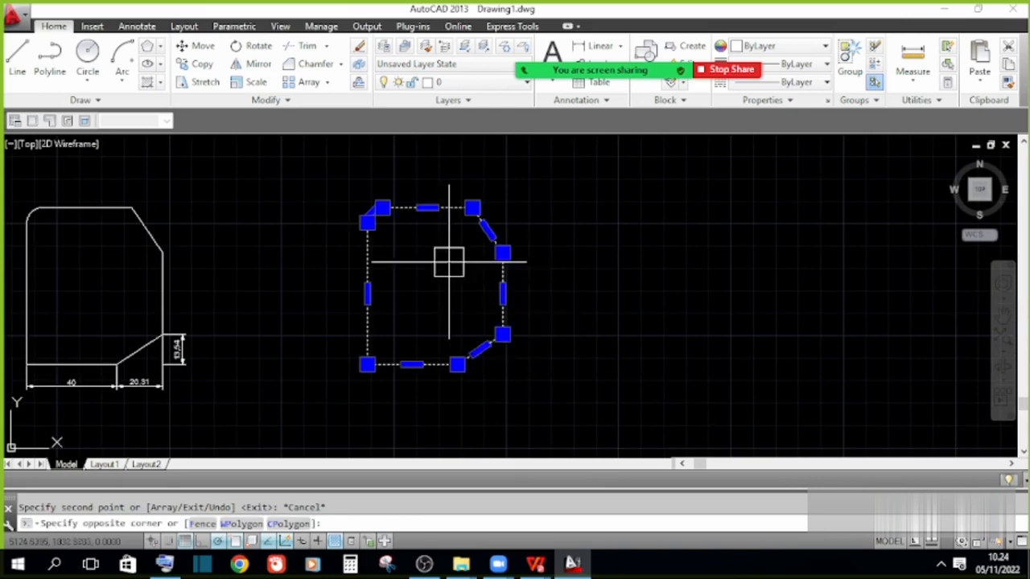
left_click(327, 83)
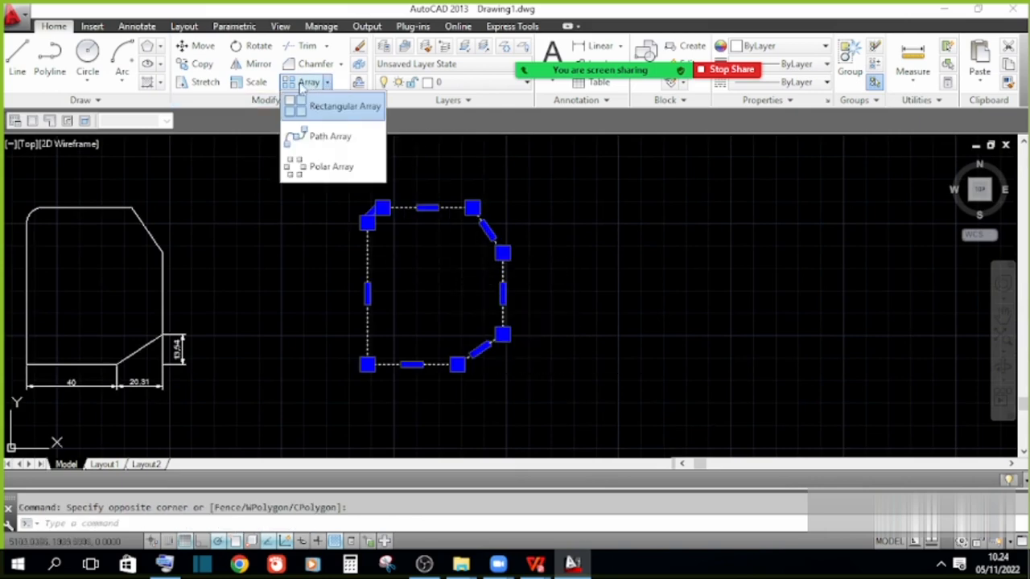
left_click(302, 86)
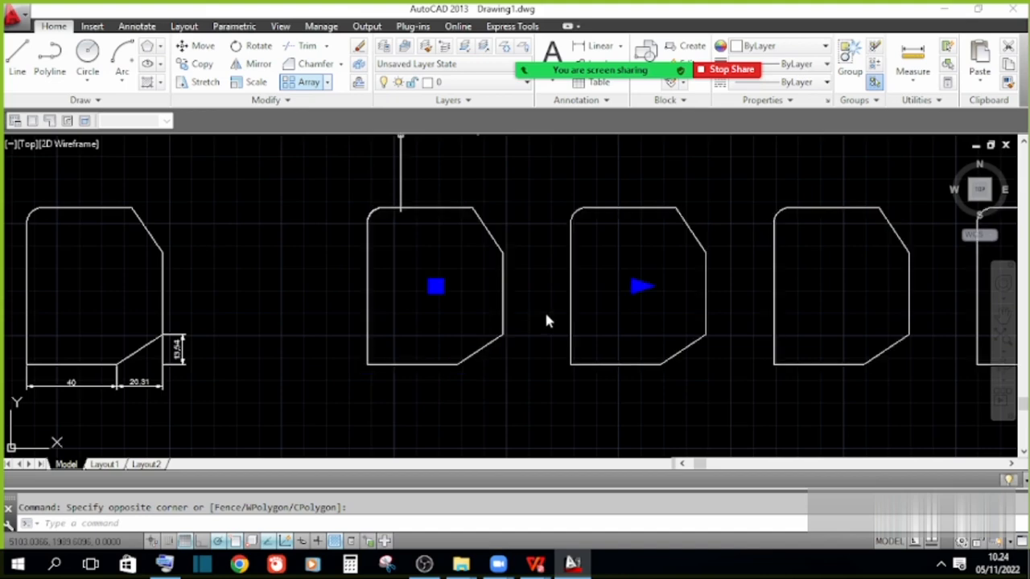
scroll(374, 268, "down", 3)
scroll(512, 269, "up", 1)
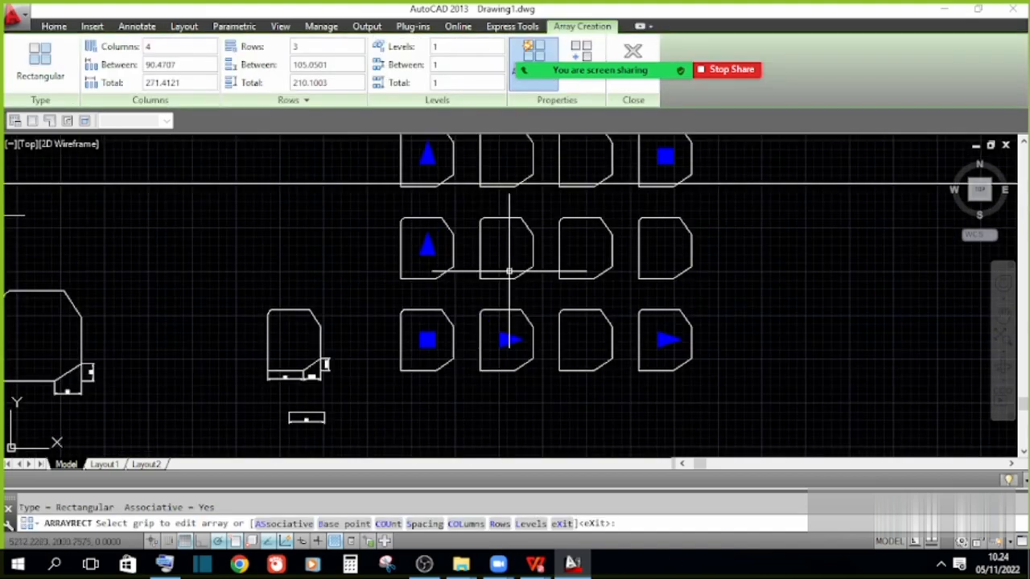
middle_click_drag(512, 295, 462, 328)
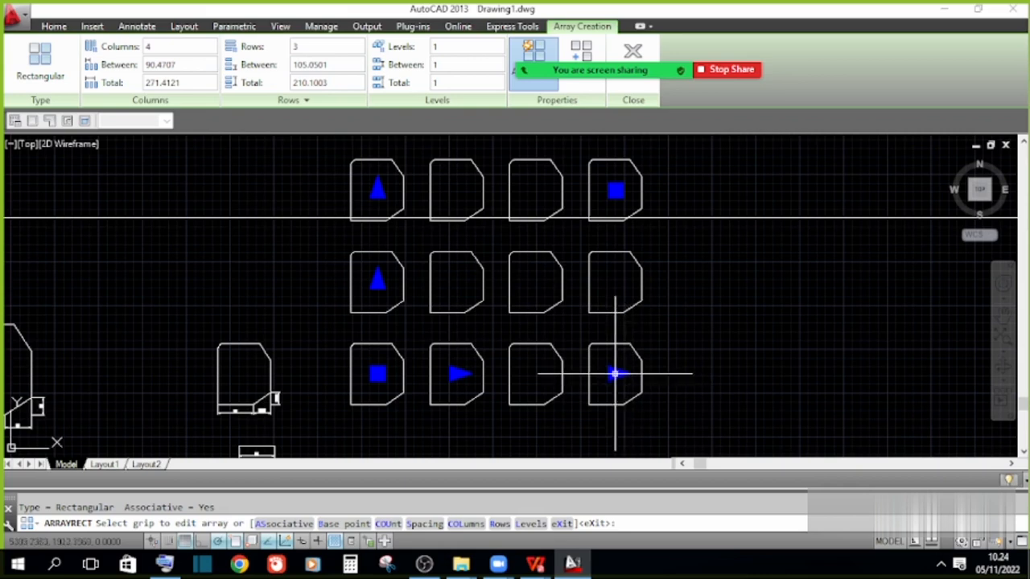
Extend the rectangular array to 7 columns and 5 rows, and set the spacing between columns to 100
left_click(617, 372)
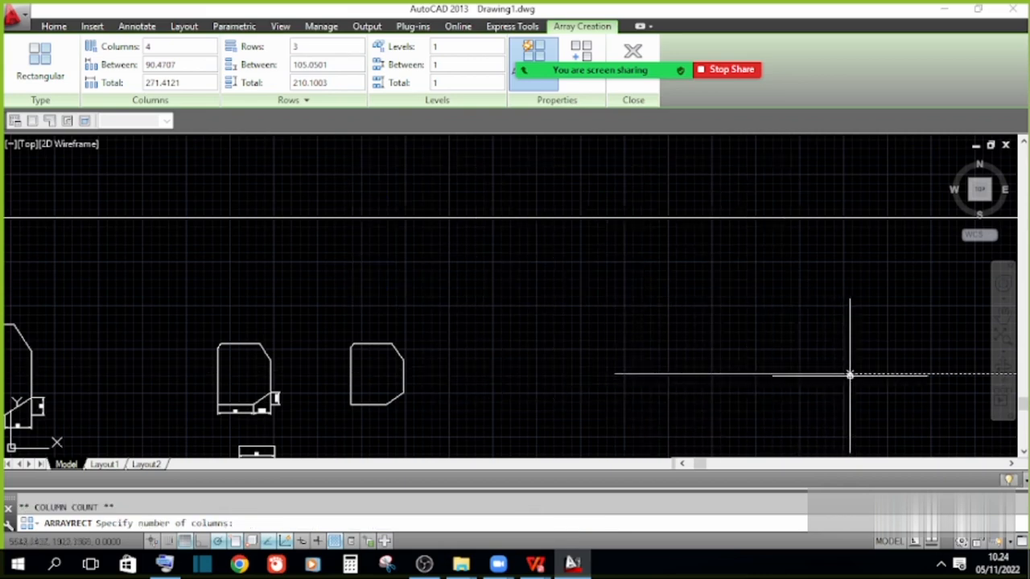
left_click(877, 375)
scroll(503, 375, "down", 3)
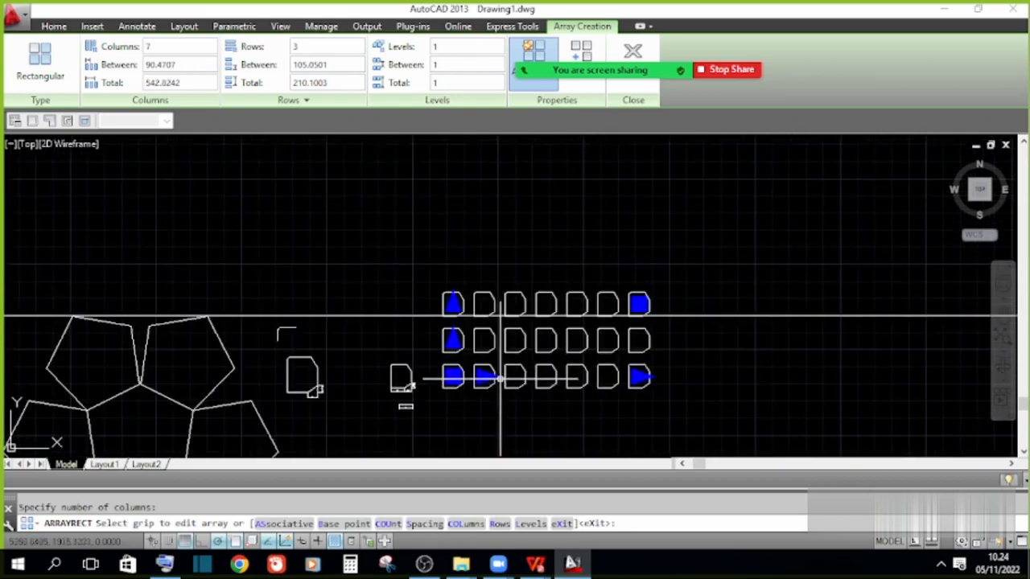
left_click(453, 299)
left_click(458, 203)
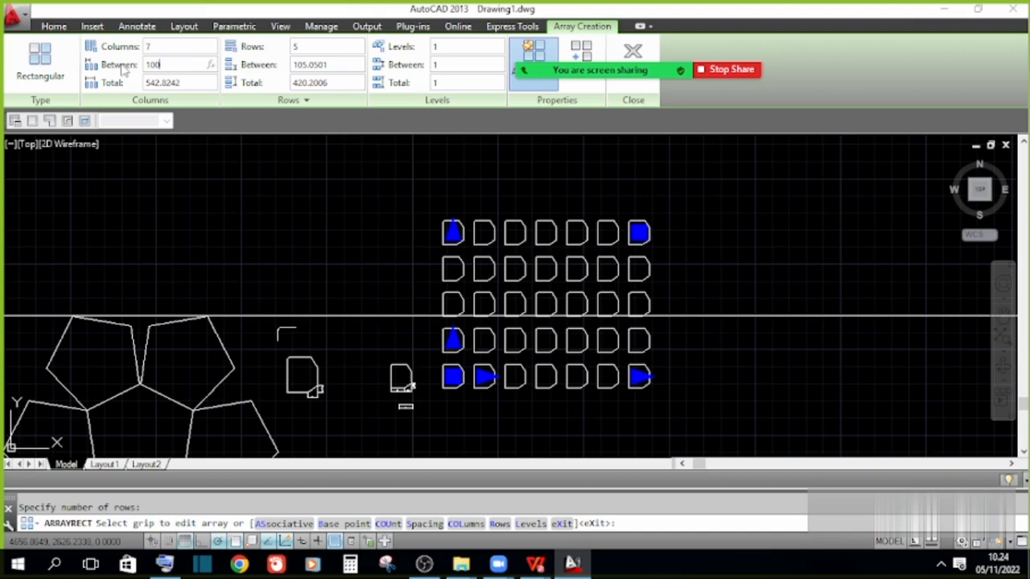
key("Return")
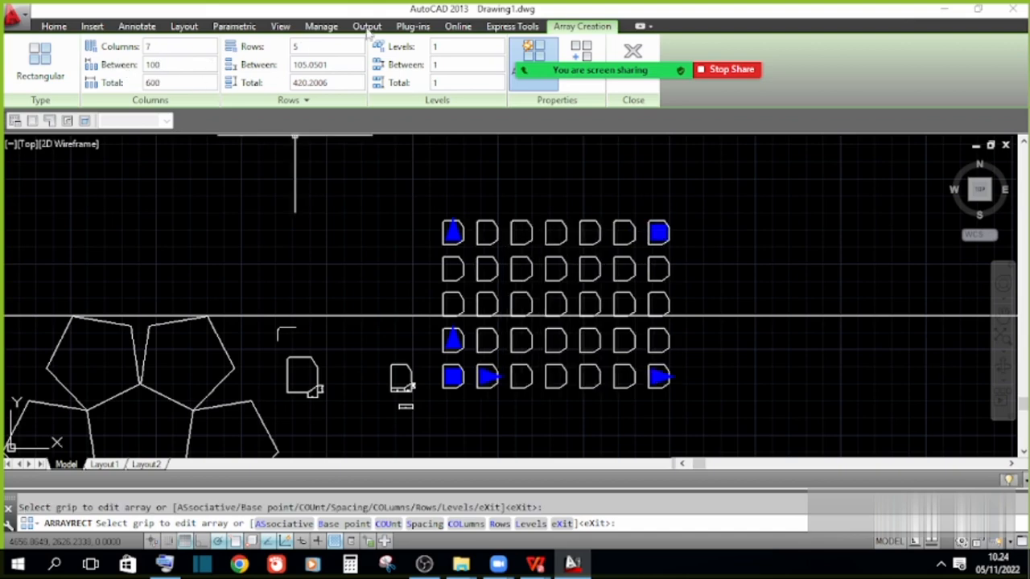
left_click(50, 26)
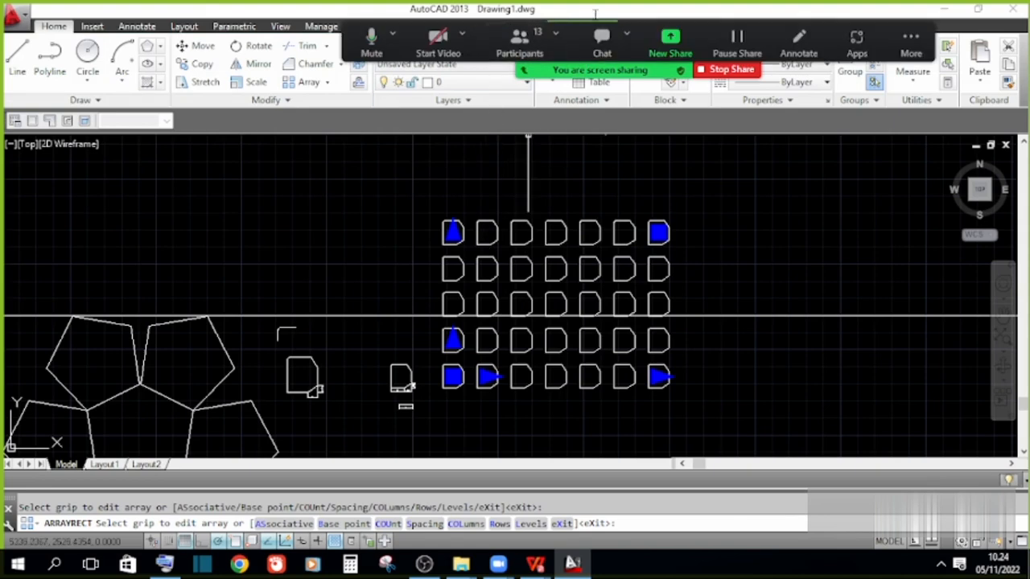
Add a linear dimension above the array's top row, measuring between the left edges of the first two shapes
left_click(595, 47)
scroll(432, 202, "up", 4)
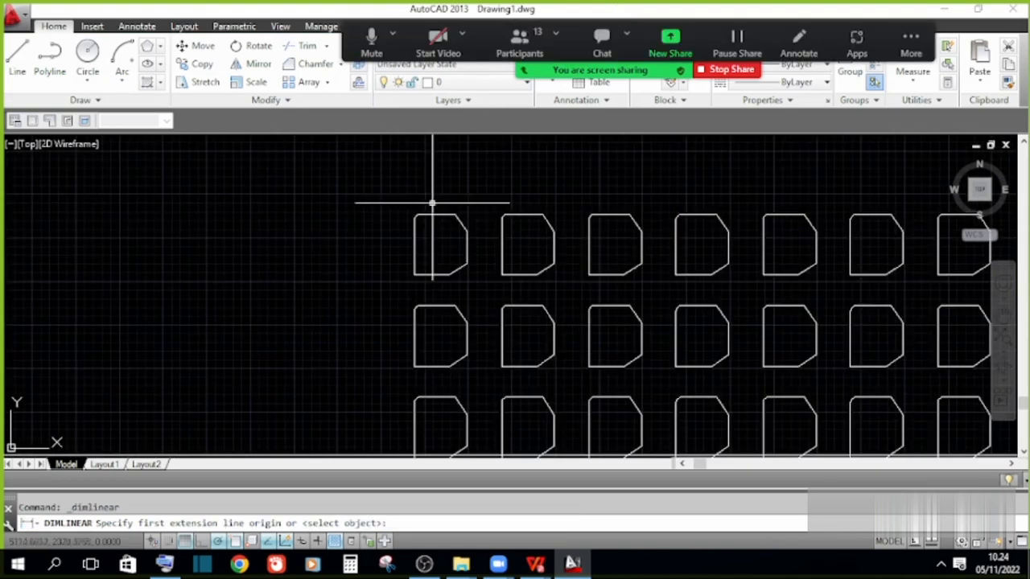
left_click(414, 217)
left_click(499, 219)
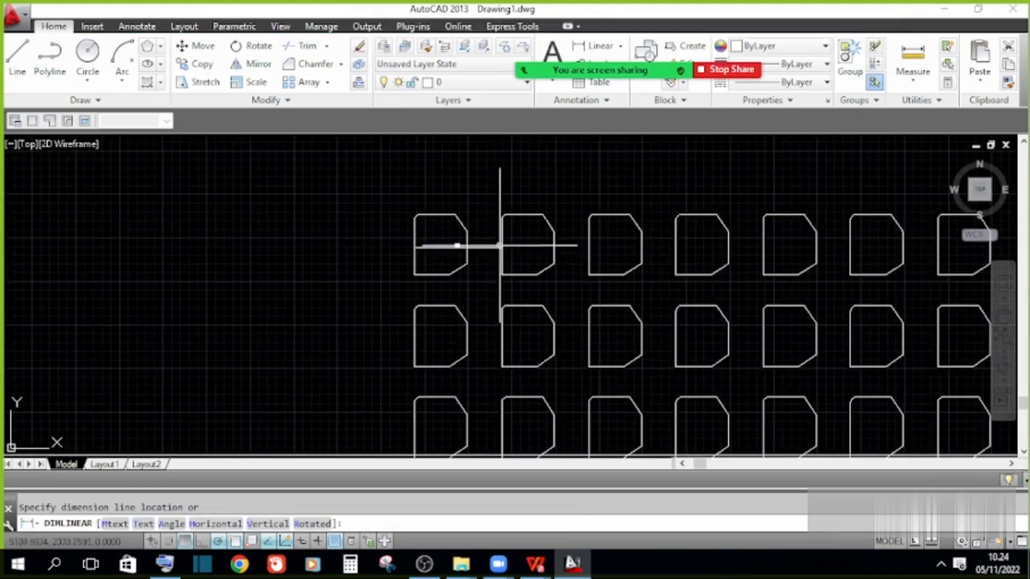
scroll(486, 226, "up", 4)
left_click(378, 164)
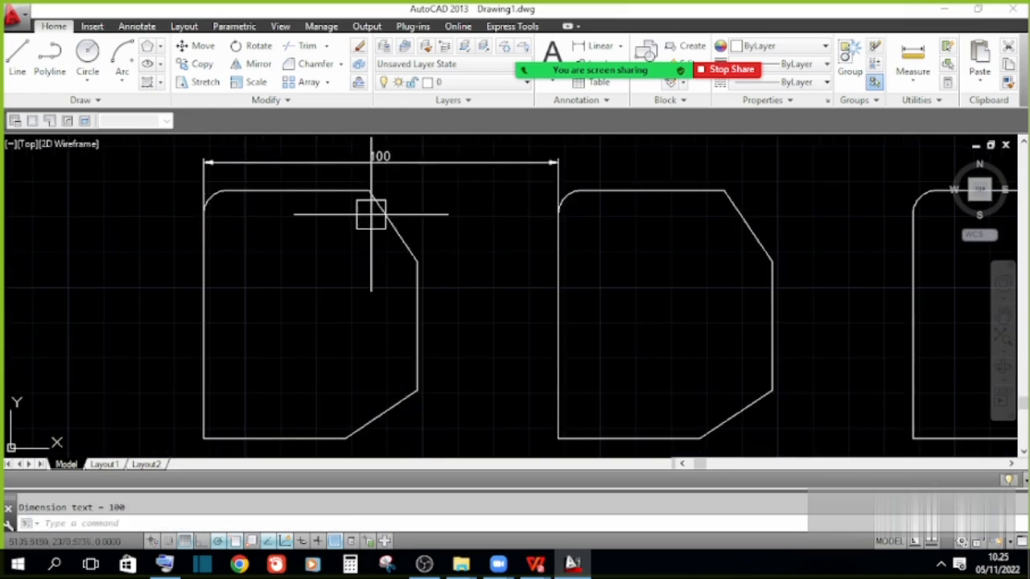
left_click(328, 82)
left_click(329, 85)
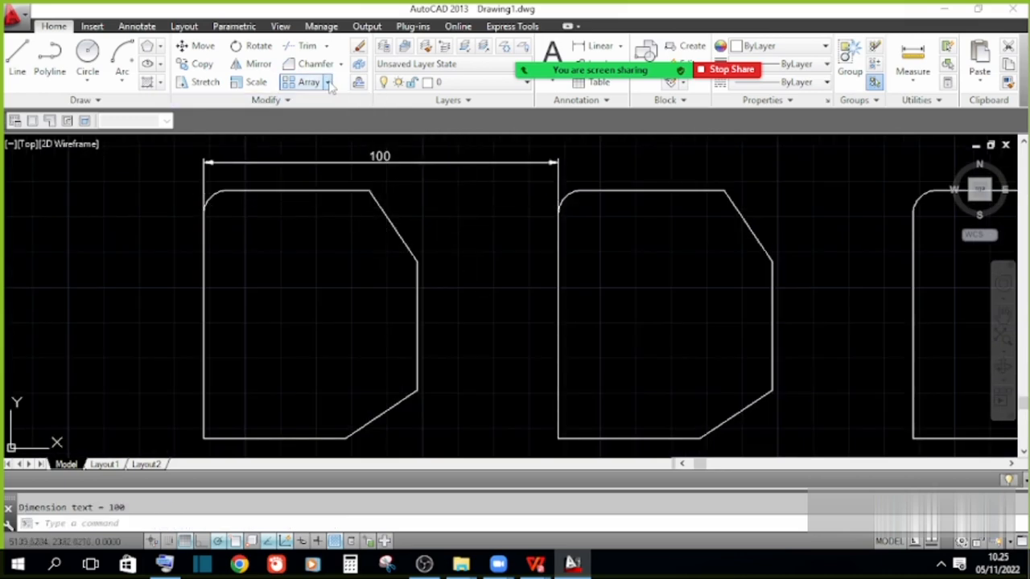
left_click(280, 100)
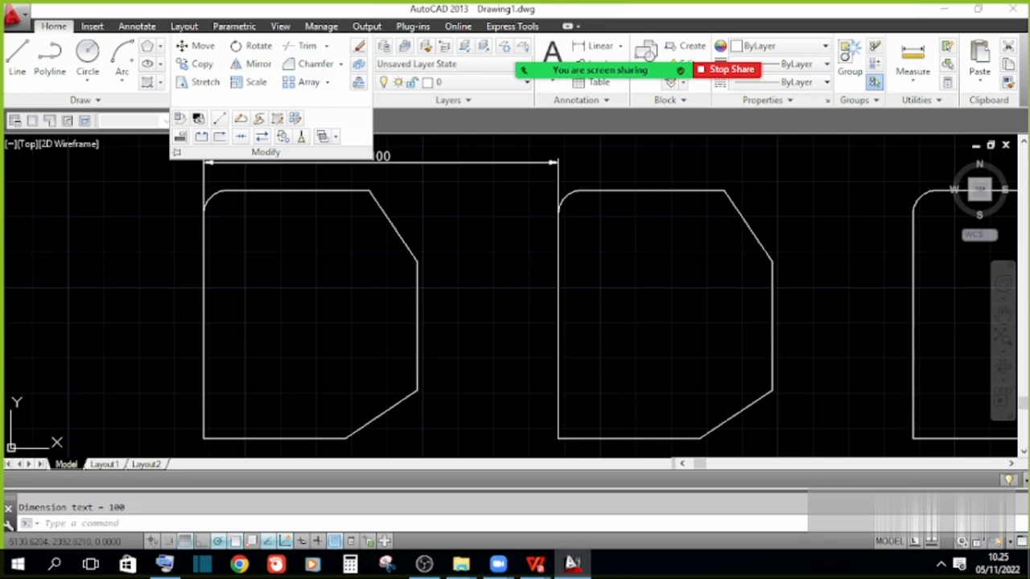
scroll(281, 232, "down", 15)
key("Escape")
Examine the earlier parallel lines, including the green ones, in the area between the hatched square and the pentagons
middle_click_drag(386, 305, 344, 342)
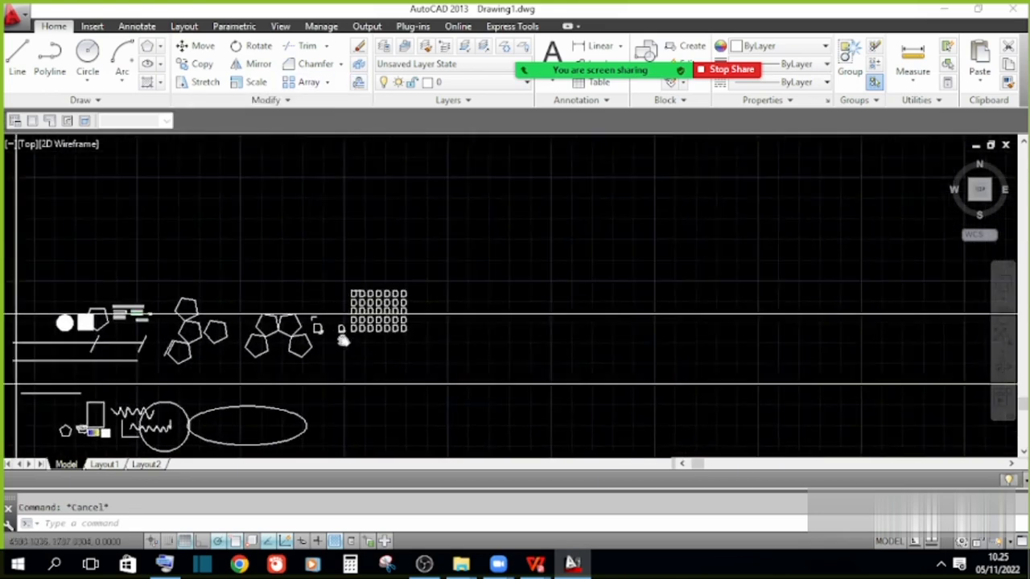
scroll(408, 296, "up", 5)
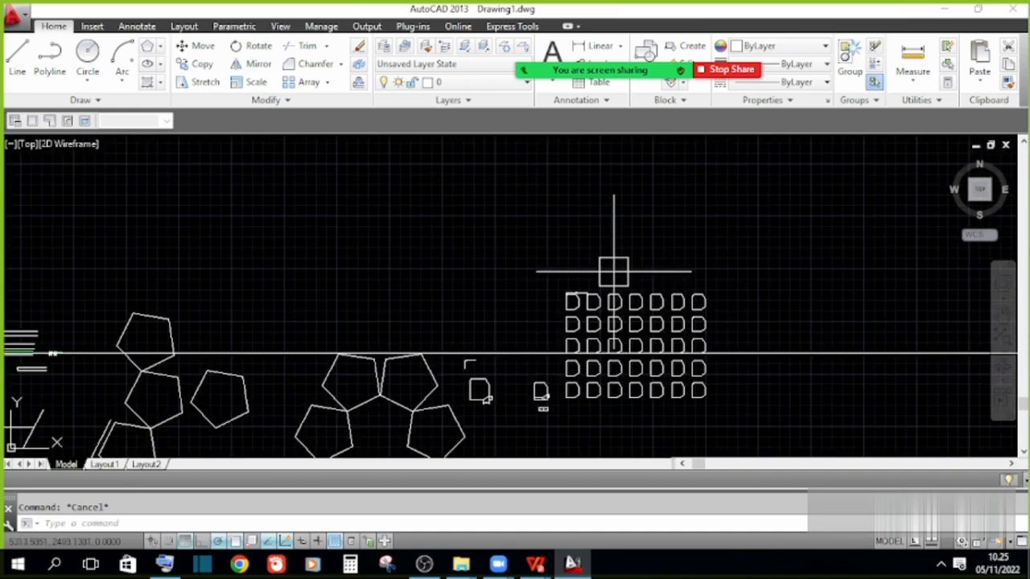
middle_click_drag(581, 328, 993, 247)
scroll(426, 287, "up", 5)
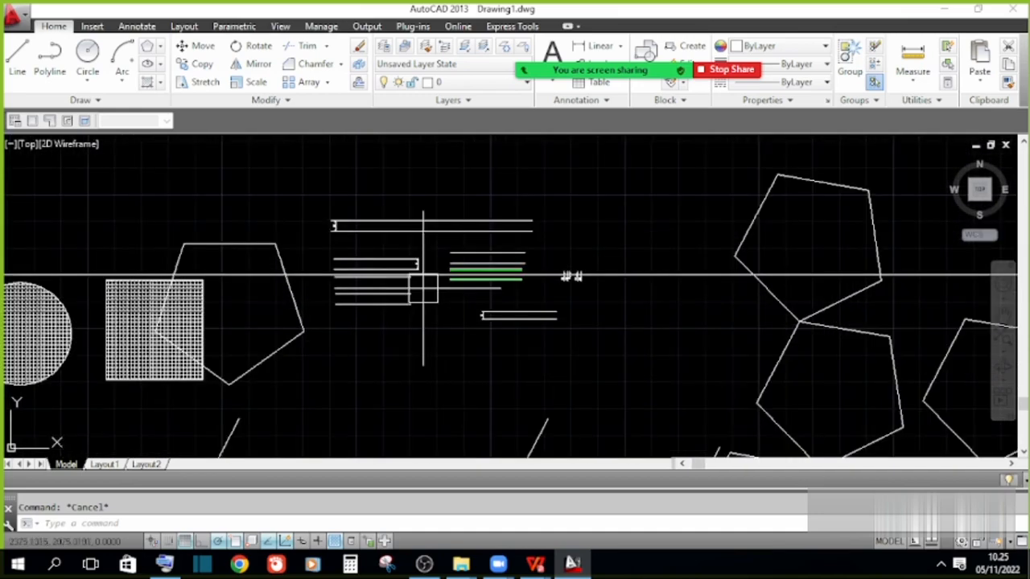
scroll(466, 346, "down", 3)
scroll(493, 336, "up", 4)
scroll(493, 336, "up", 3)
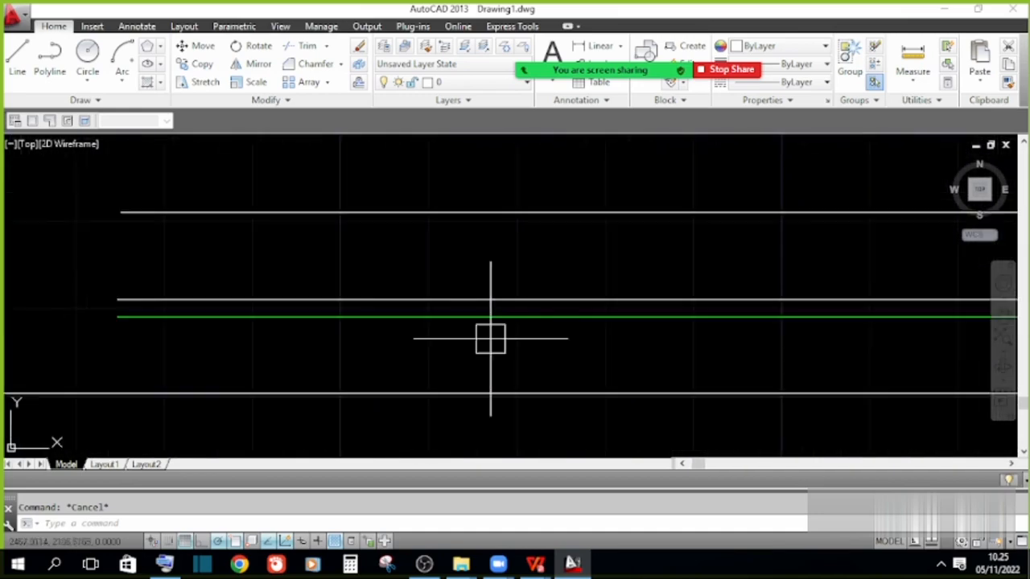
left_click(492, 318)
scroll(352, 276, "down", 2)
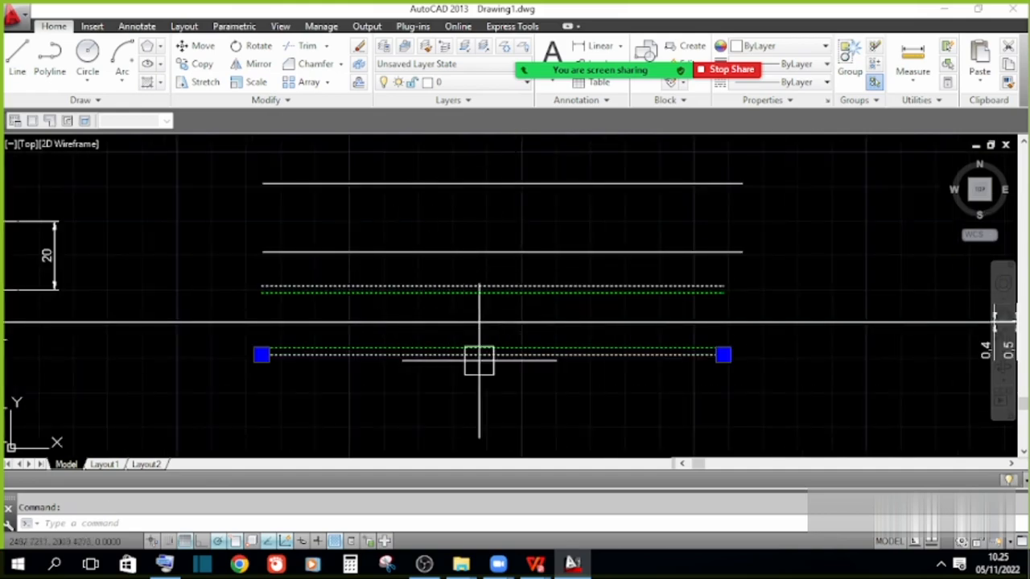
scroll(492, 218, "down", 8)
key("Escape")
Draw a single horizontal line in the empty area below the parallel lines, between the two slanted lines
middle_click_drag(403, 360, 437, 323)
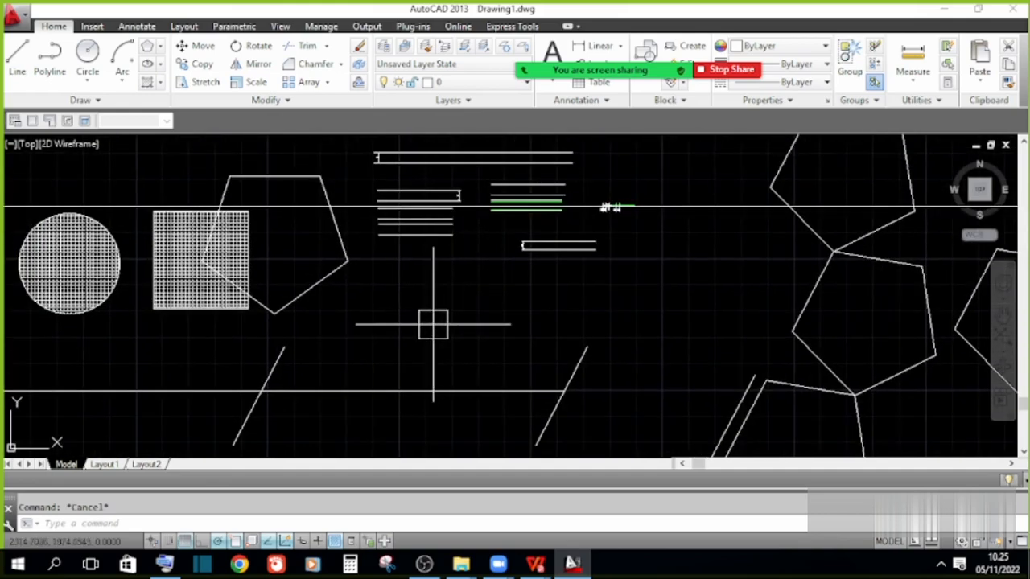
type("L")
key("Return")
scroll(427, 319, "up", 4)
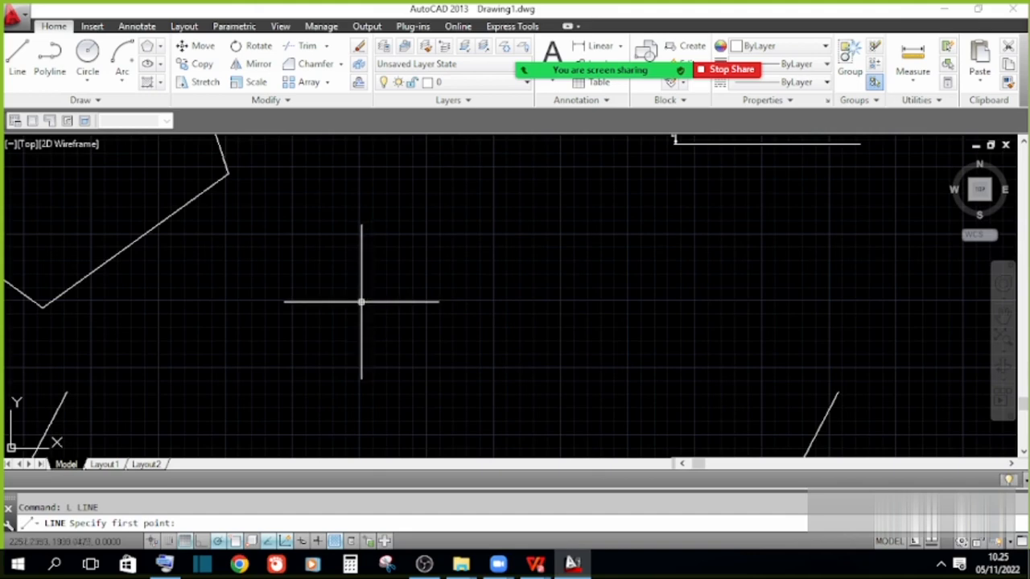
left_click(360, 302)
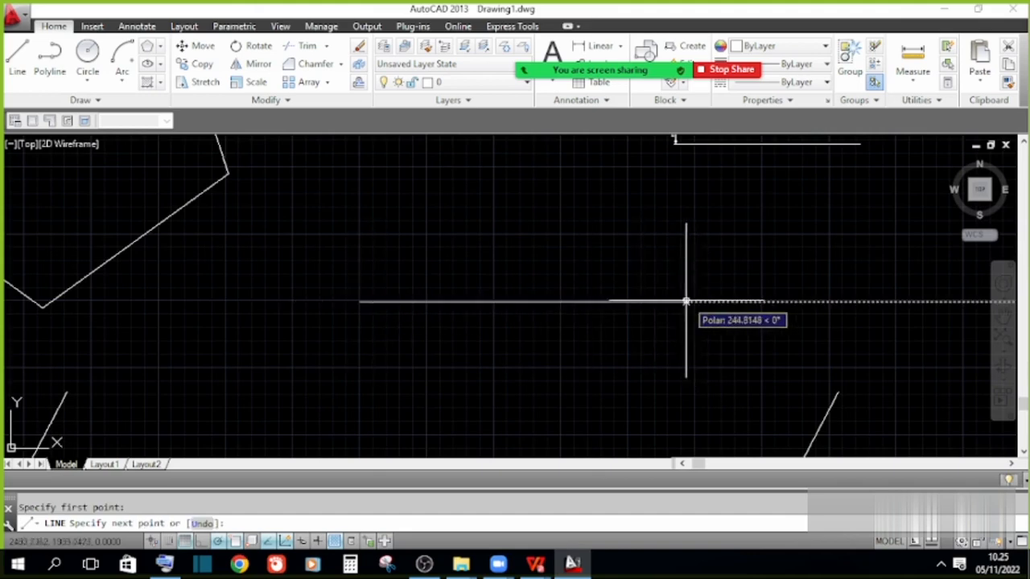
left_click(633, 302)
key("Escape")
Offset the new horizontal line by 10, once above it and once below it
scroll(363, 344, "up", 3)
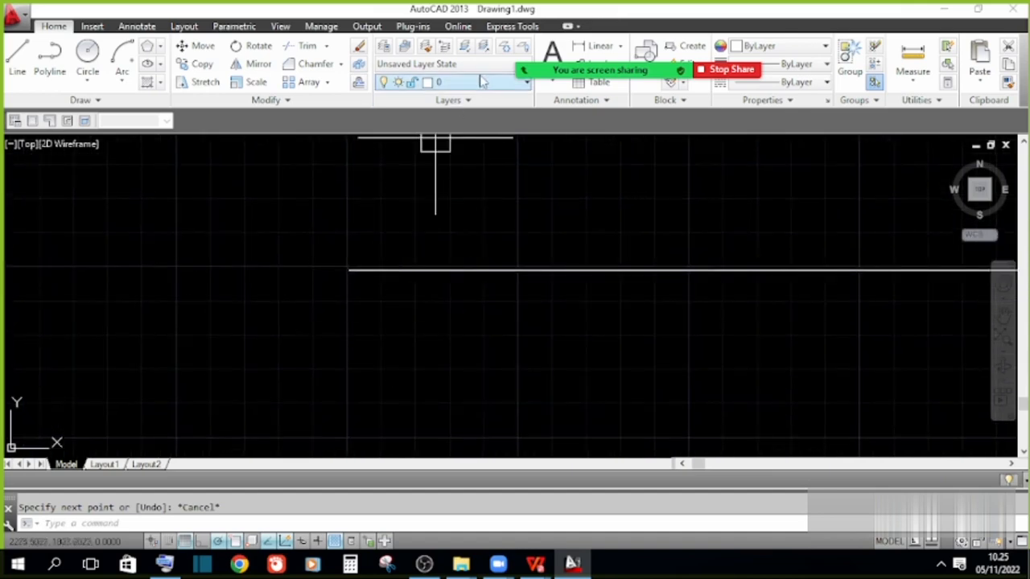
left_click(359, 81)
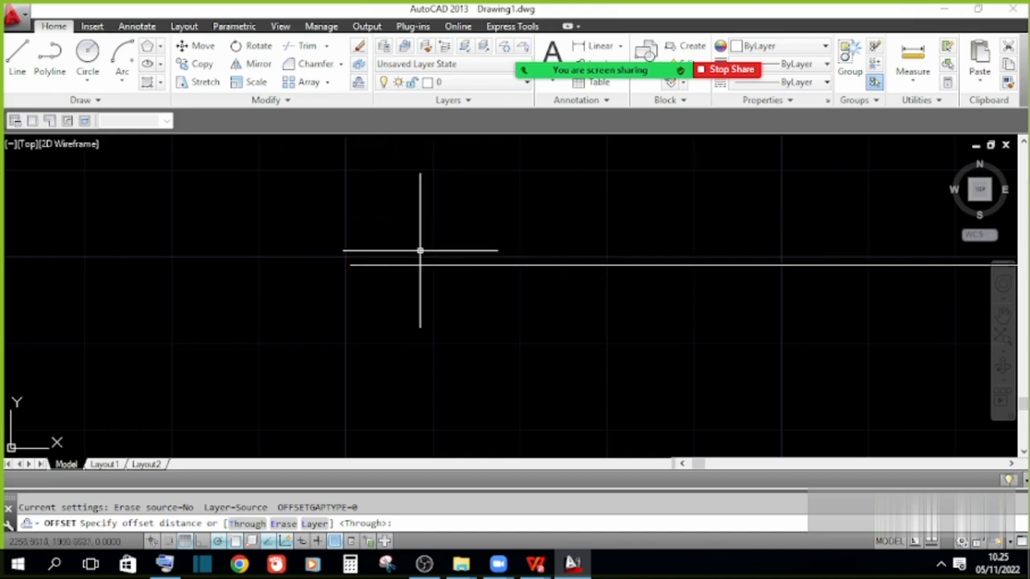
key("Escape")
type("o")
key("Return")
scroll(442, 261, "down", 4)
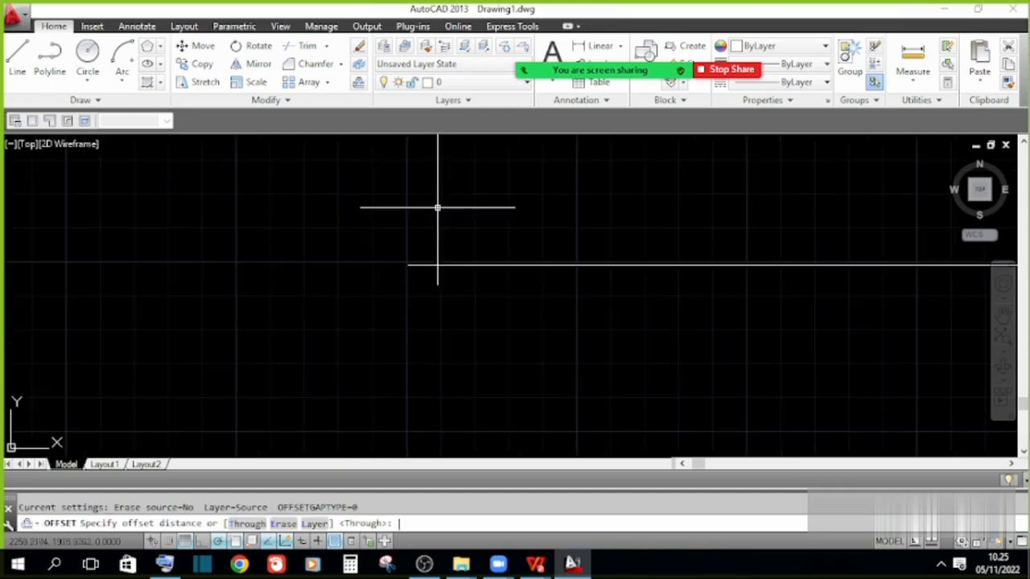
type("10")
key("Return")
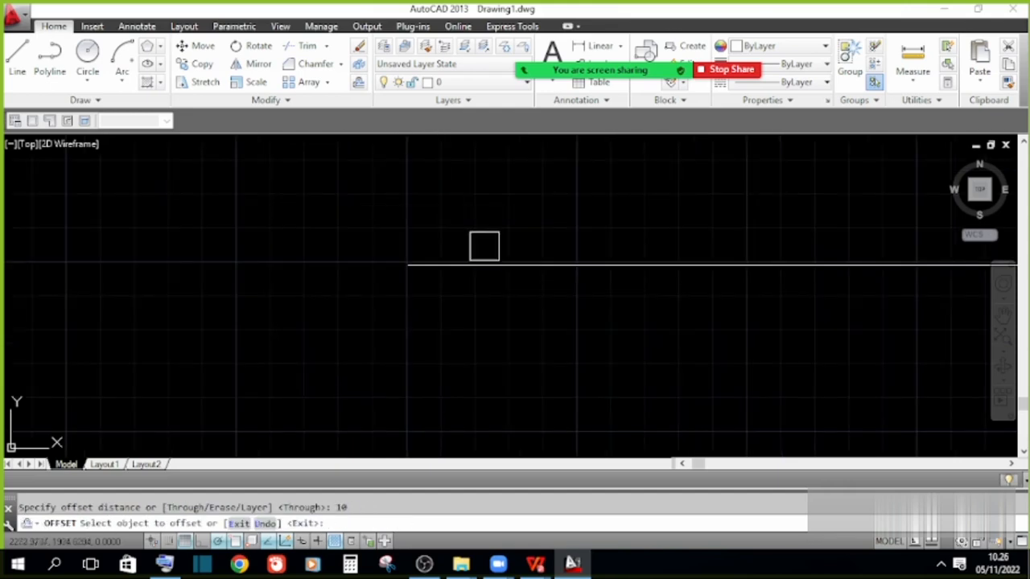
left_click(480, 263)
left_click(478, 234)
left_click(475, 262)
left_click(468, 330)
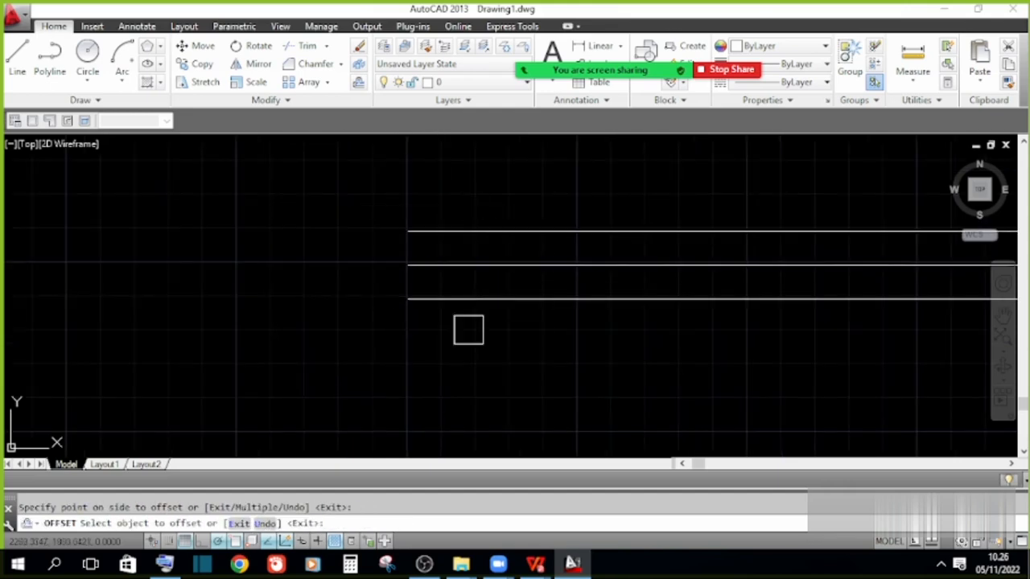
Add a vertical linear dimension between the left ends of the middle and upper offset lines
scroll(467, 327, "up", 4)
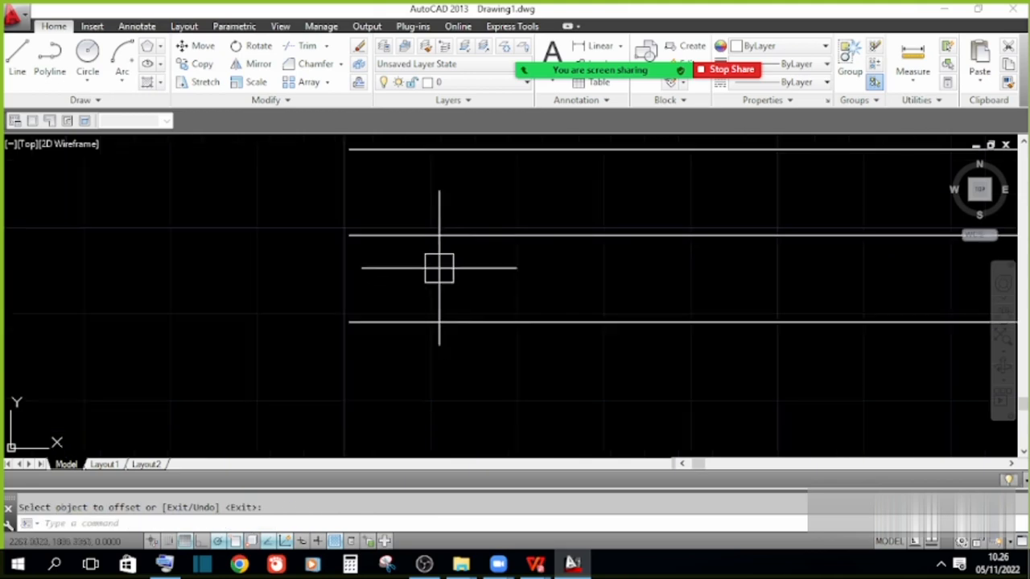
left_click(597, 45)
left_click(349, 235)
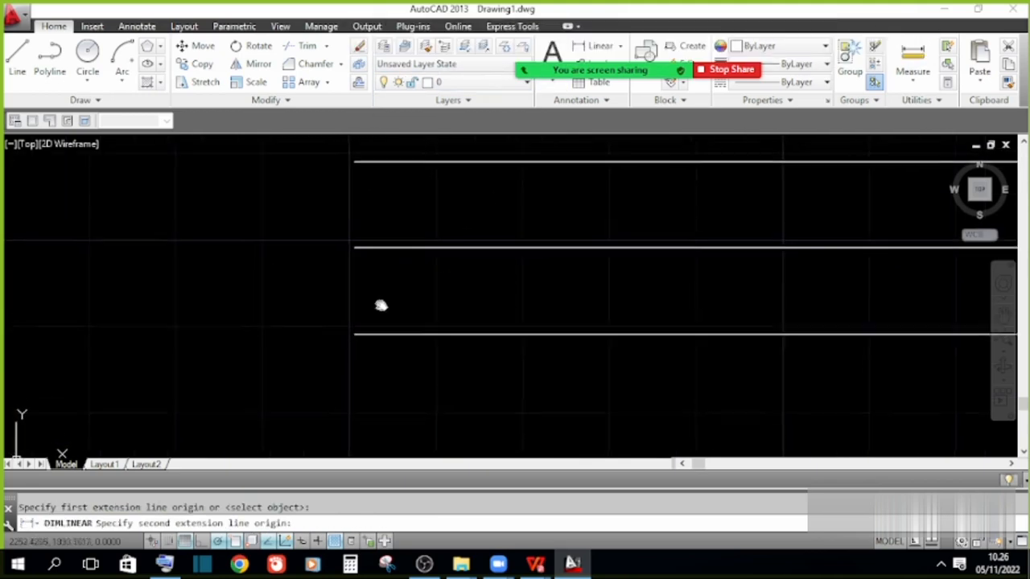
left_click(358, 172)
left_click(313, 185)
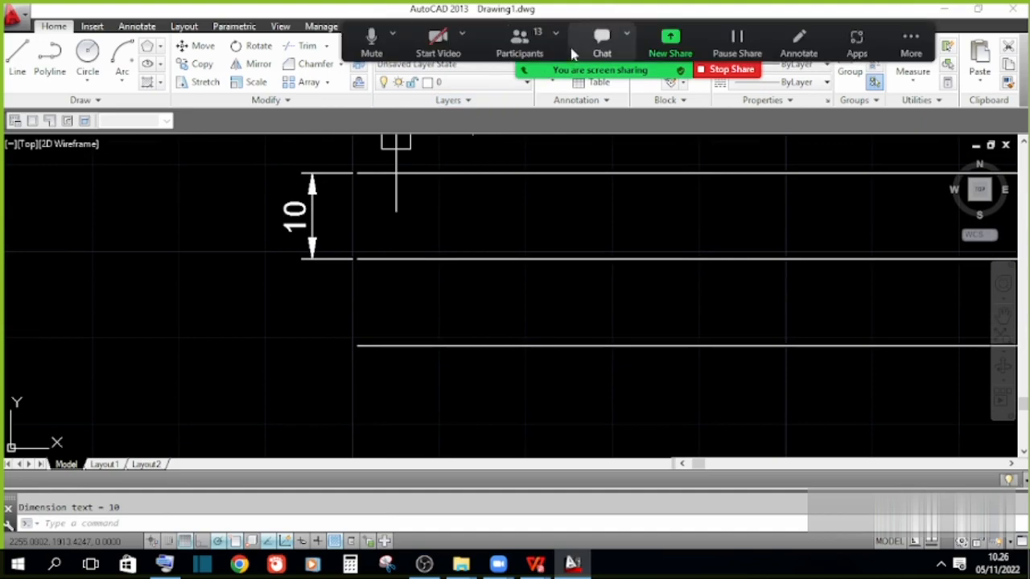
Add a vertical linear dimension between the left ends of the middle and lower lines, aligned with the dimension above
scroll(393, 292, "down", 3)
scroll(475, 161, "up", 2)
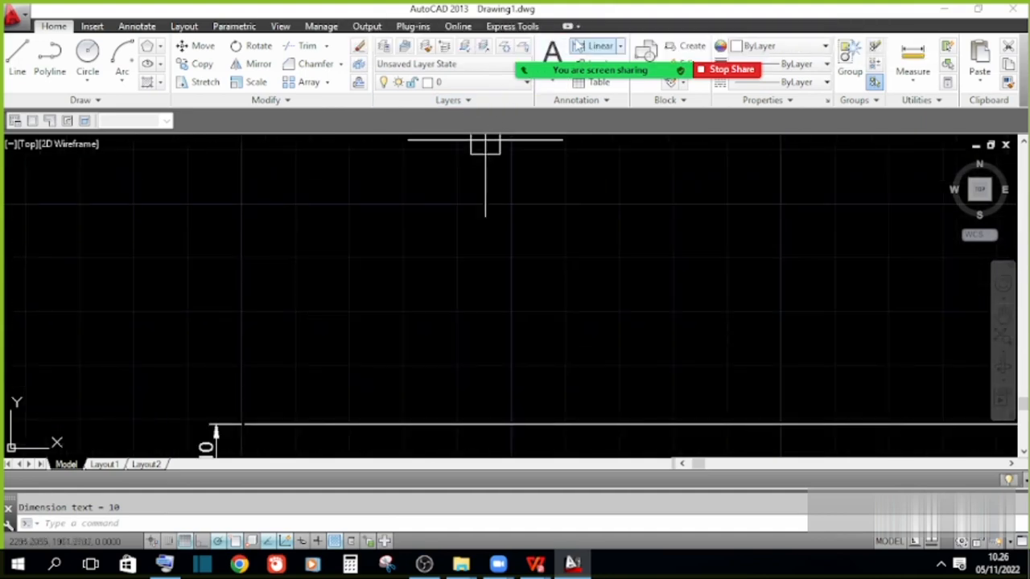
left_click(577, 46)
scroll(547, 177, "down", 2)
scroll(366, 266, "up", 1)
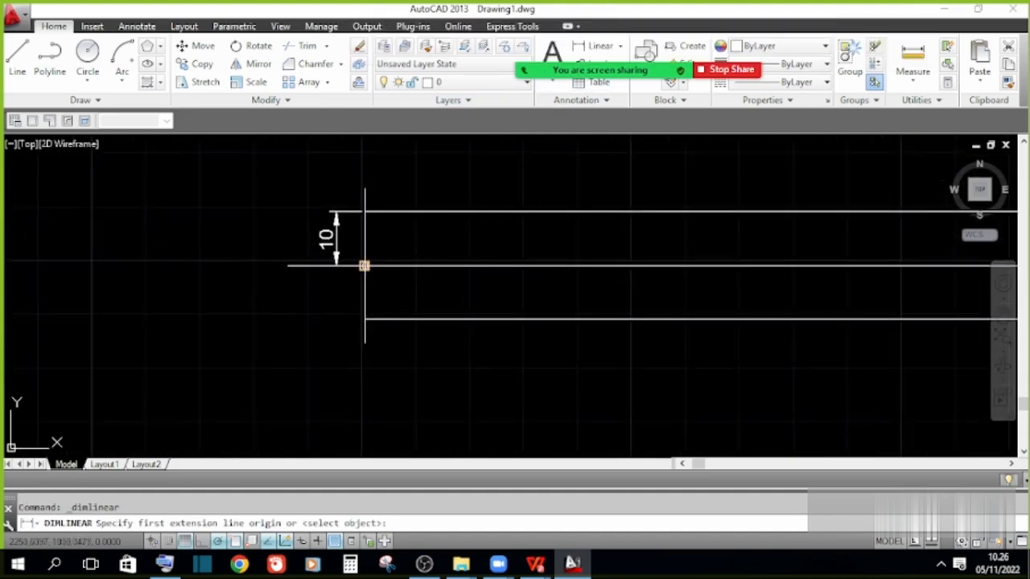
left_click(365, 266)
left_click(365, 319)
scroll(352, 260, "up", 3)
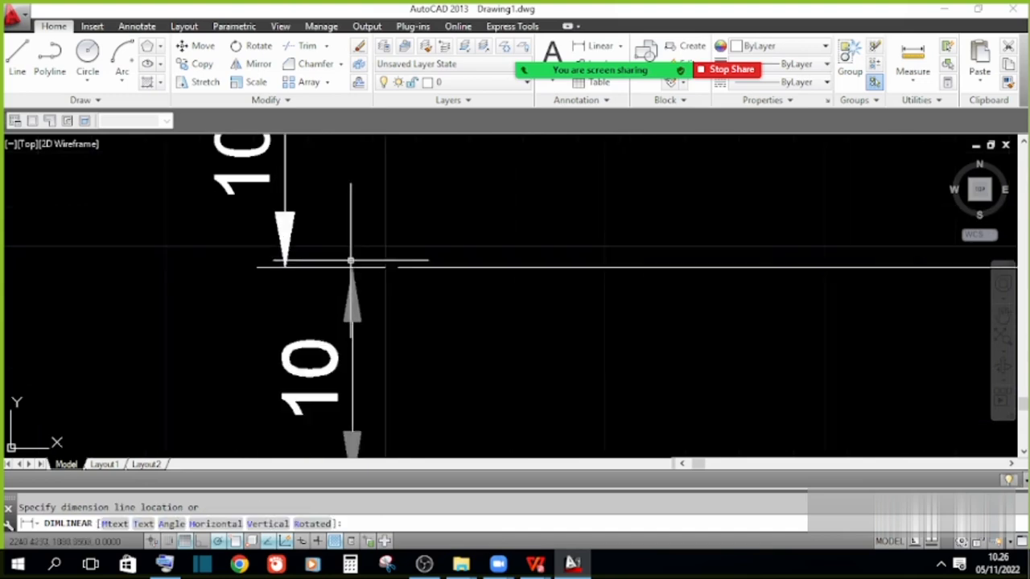
left_click(296, 269)
key("Escape")
scroll(394, 338, "down", 4)
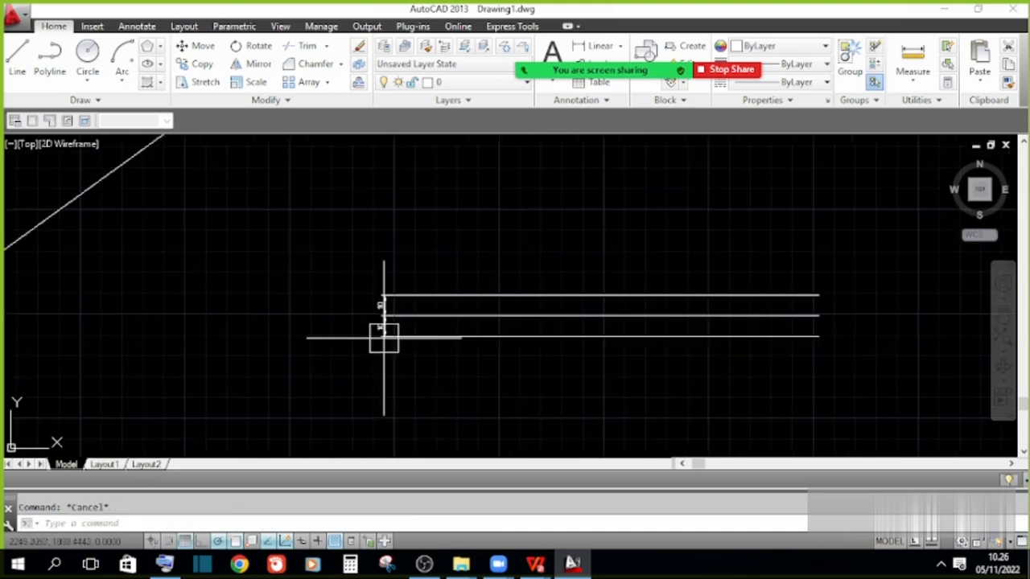
scroll(407, 350, "up", 3)
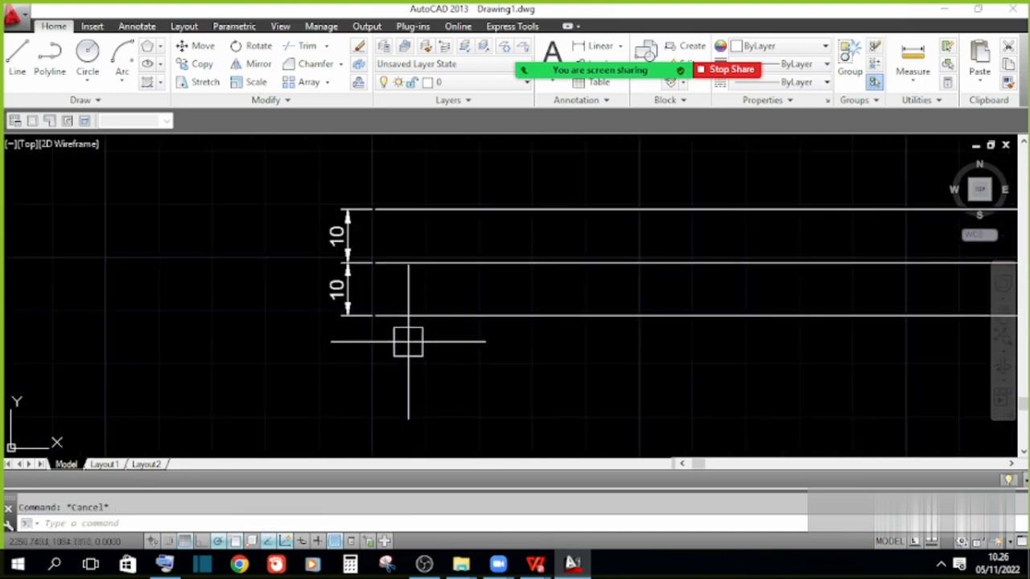
scroll(356, 270, "down", 4)
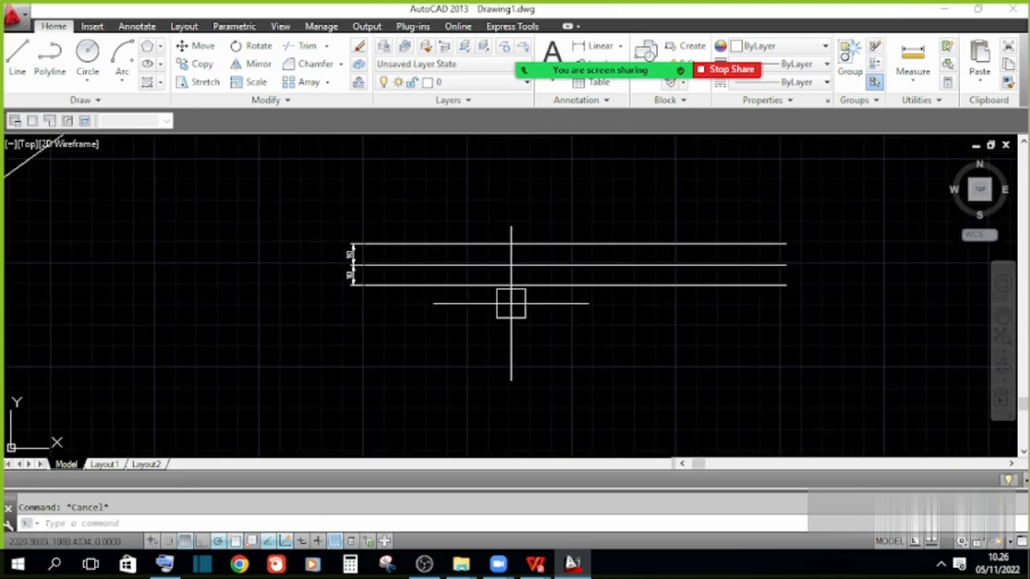